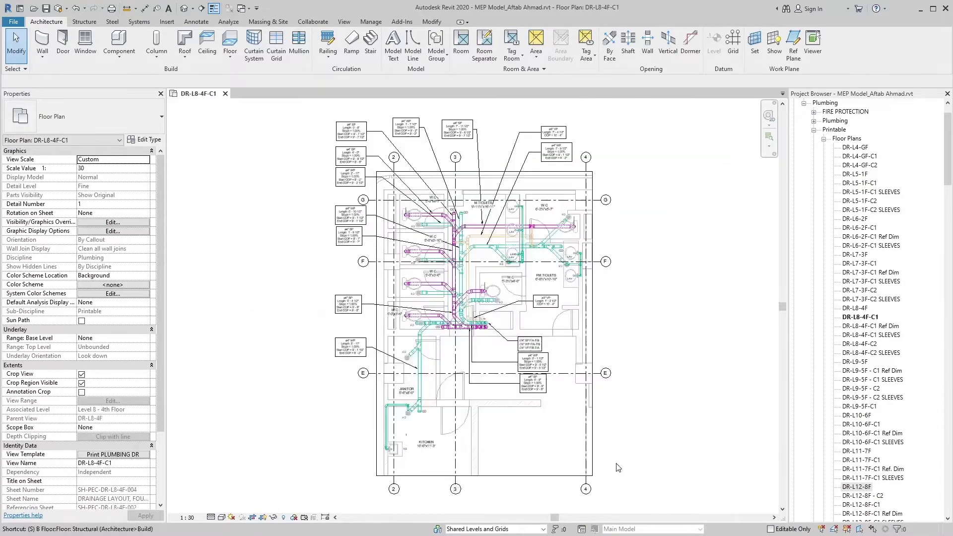
Examine the finished drainage layout in the DR-L8-4F-C1 plan and 3D view, including the pipe segment settings and PLU-Sanitary routing preferences.
key(ctrl)
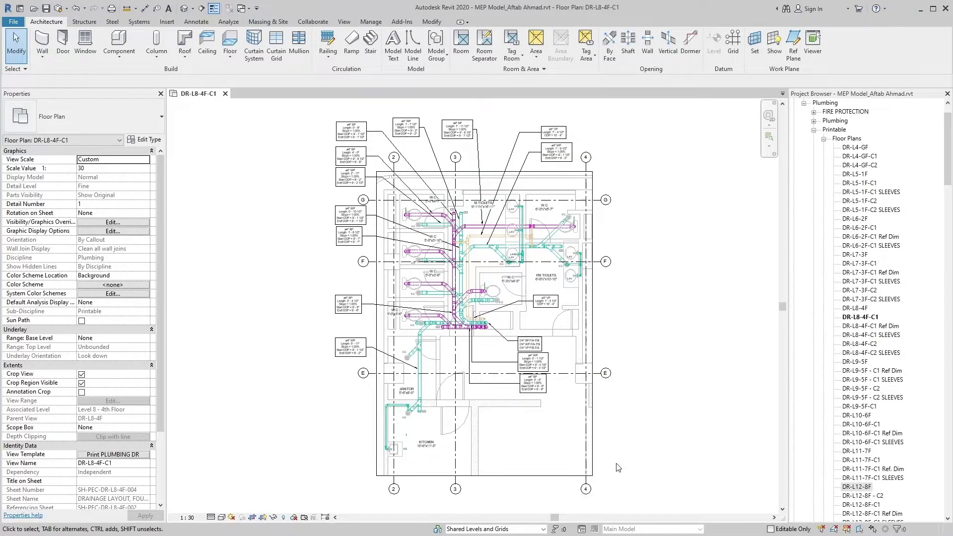
scroll(471, 229, up, 2)
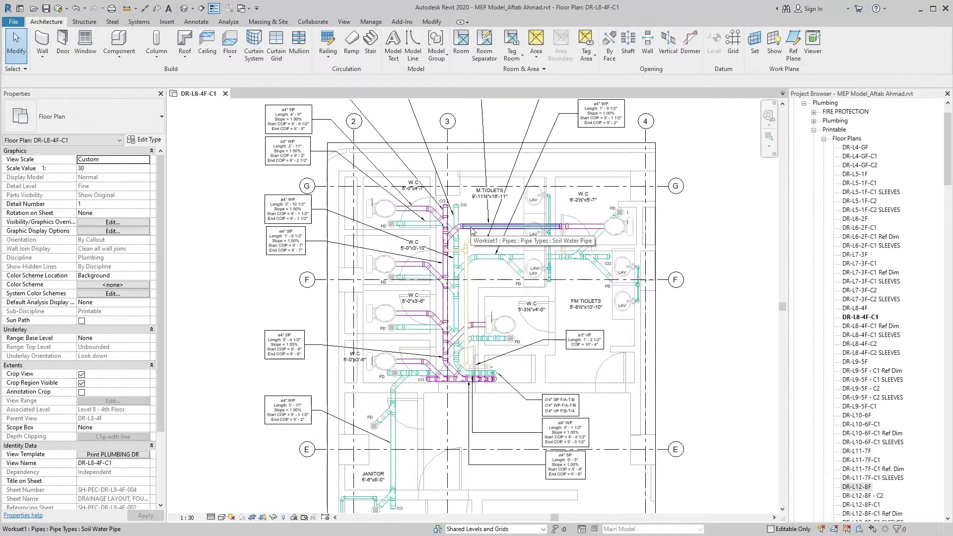
scroll(472, 230, up, 1)
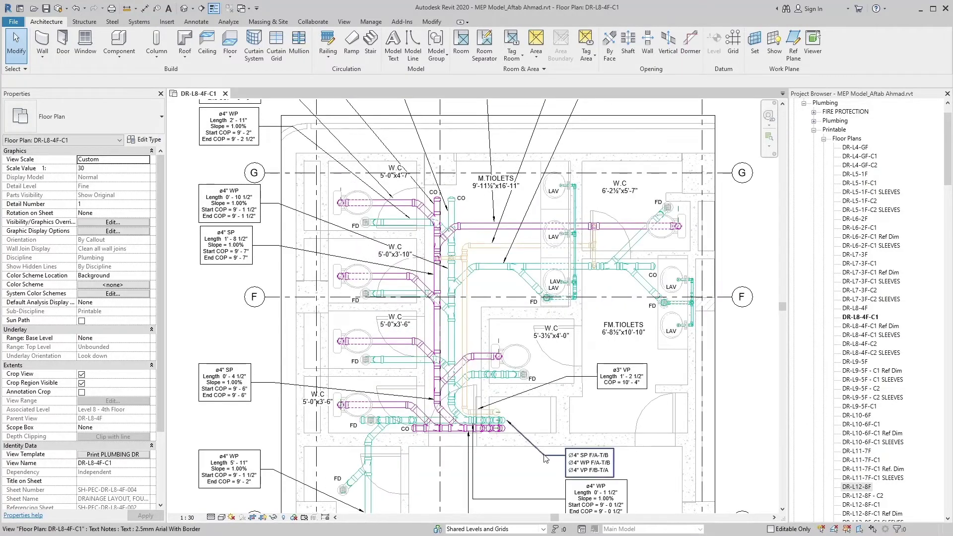
middle_drag(547, 439, 549, 320)
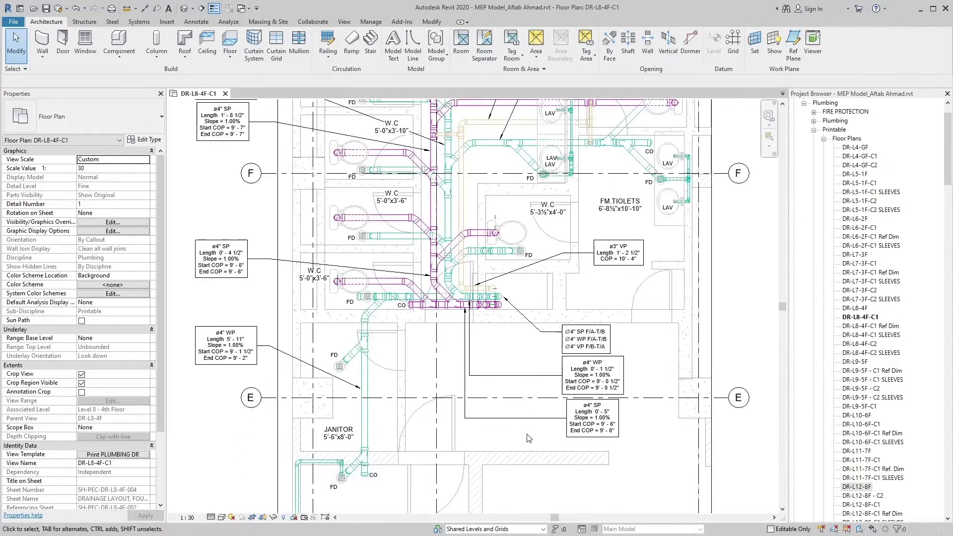
middle_drag(529, 480, 541, 362)
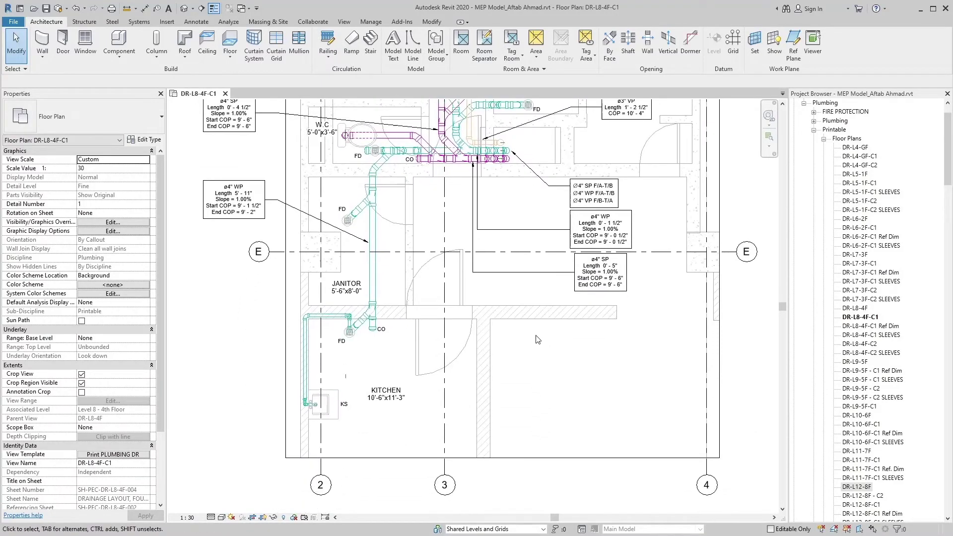
scroll(541, 361, down, 4)
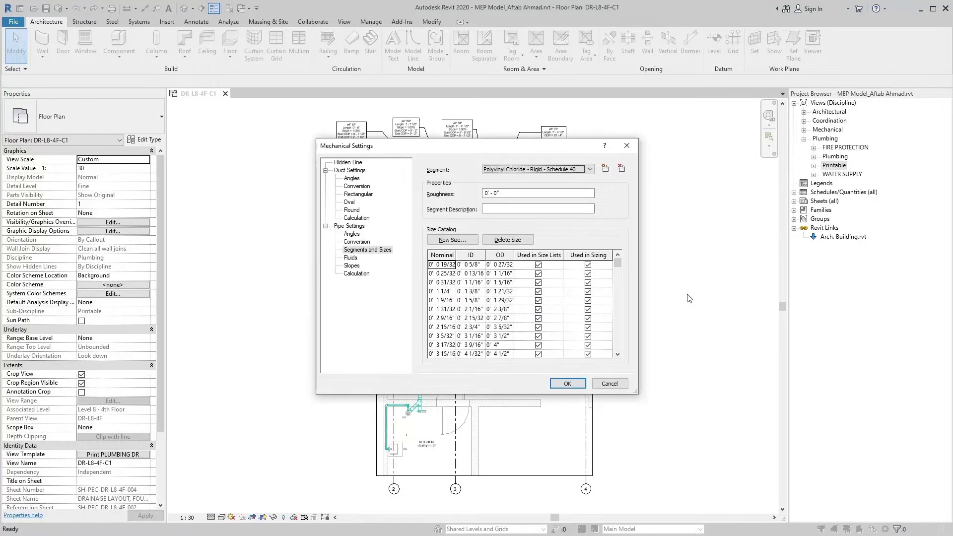
click(400, 252)
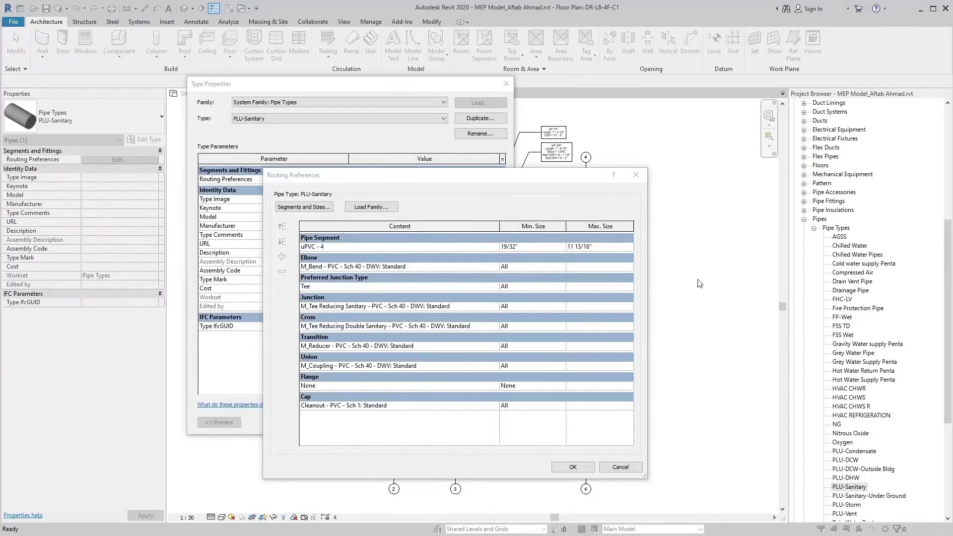
click(331, 179)
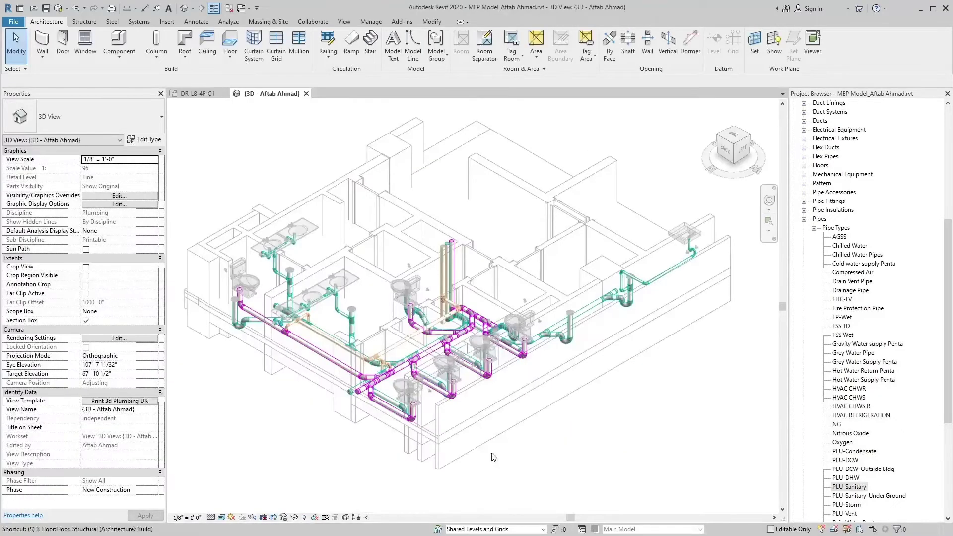
ctrl+middle_drag(492, 453, 602, 475)
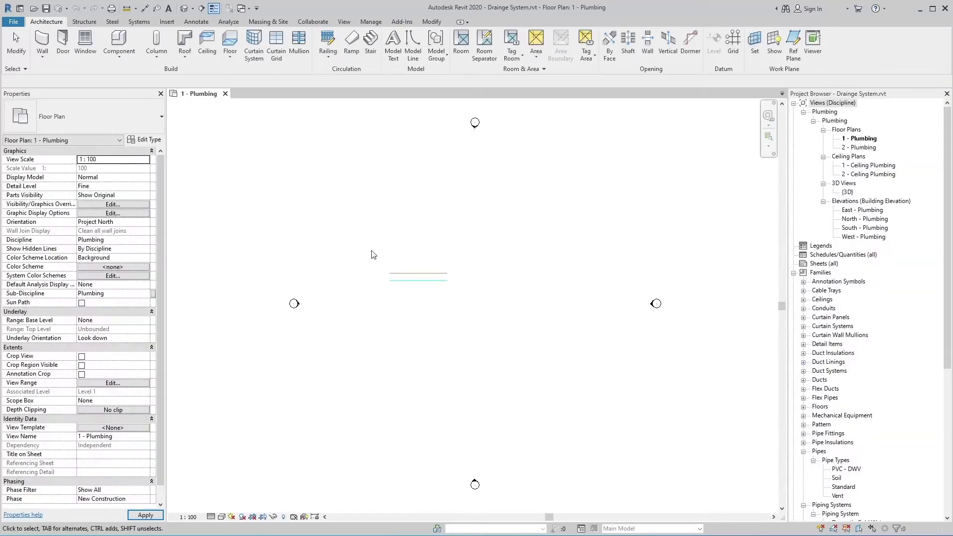
scroll(476, 296, up, 5)
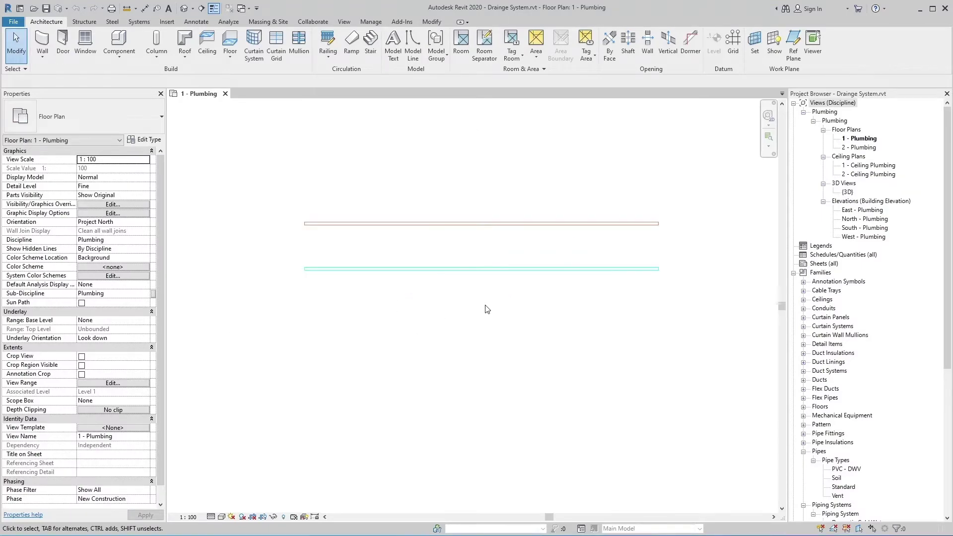
scroll(489, 313, up, 1)
scroll(655, 342, up, 2)
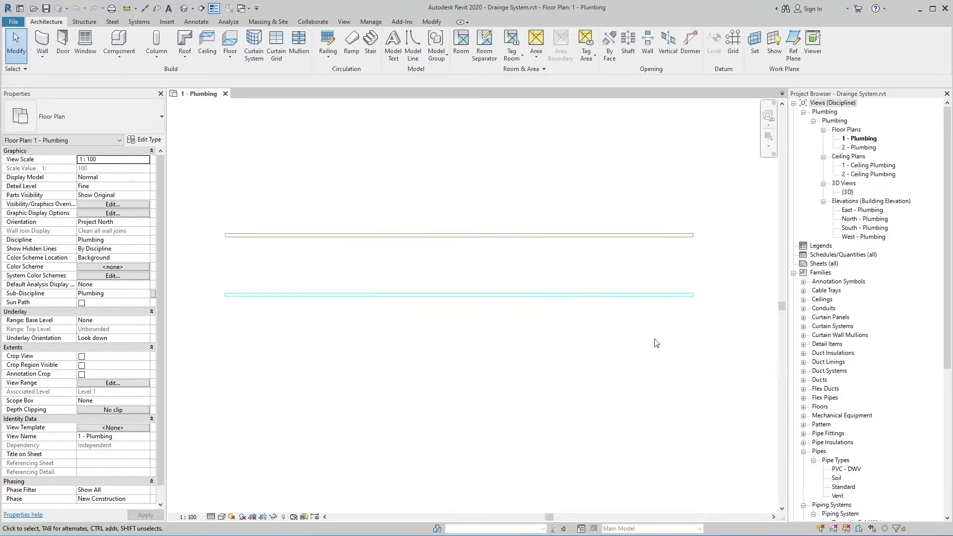
click(543, 337)
click(543, 336)
click(543, 336)
Set the pipe segment in the Soil pipe type's routing preferences to Soil - PVC.
click(837, 478)
right_click(837, 478)
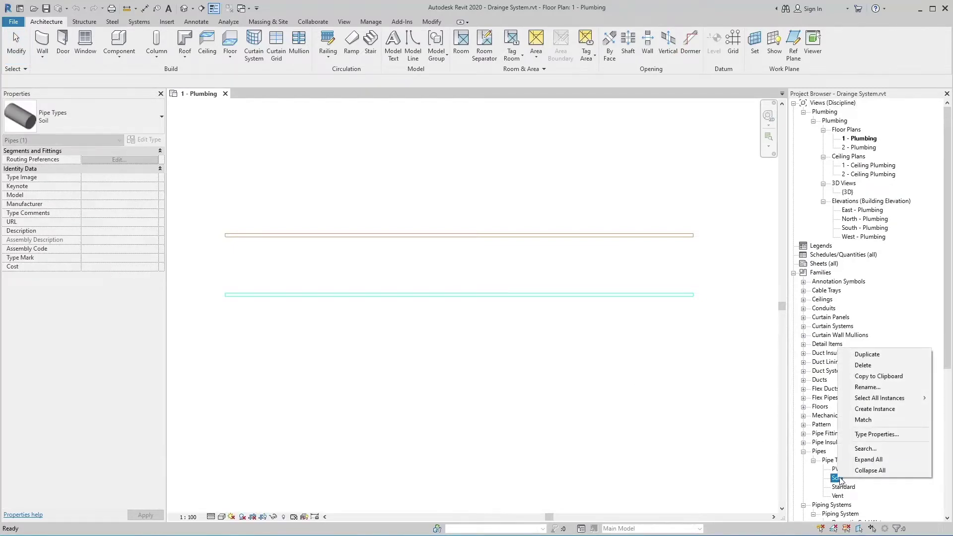
click(851, 439)
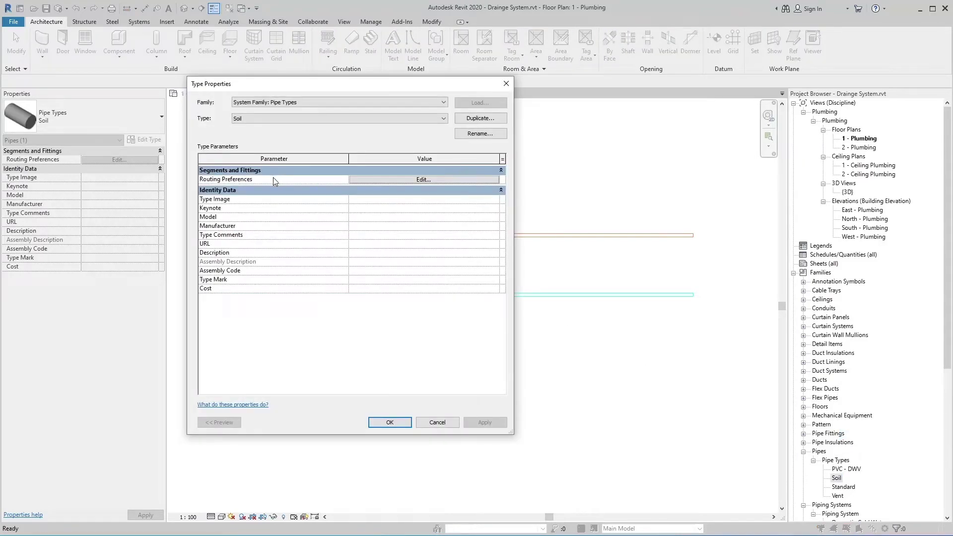
click(372, 181)
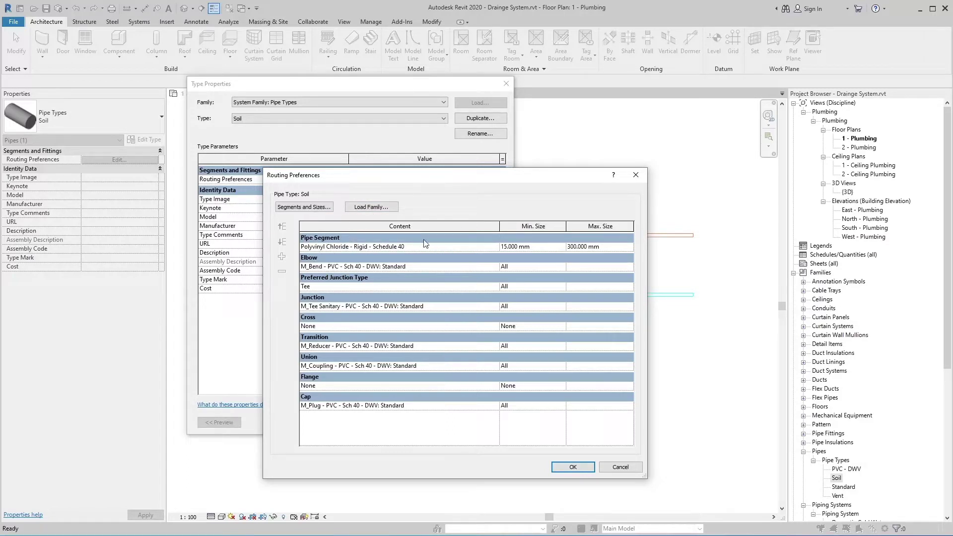
click(447, 245)
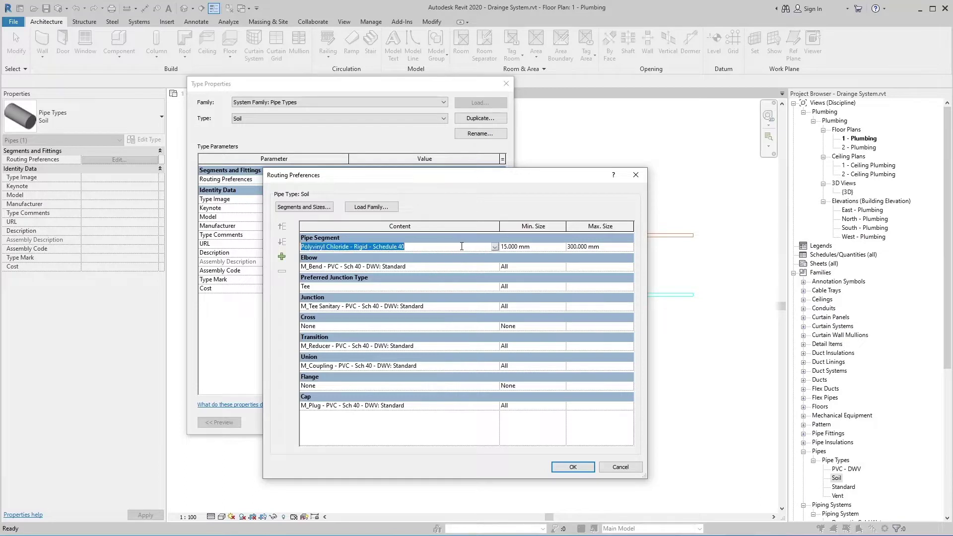
click(494, 247)
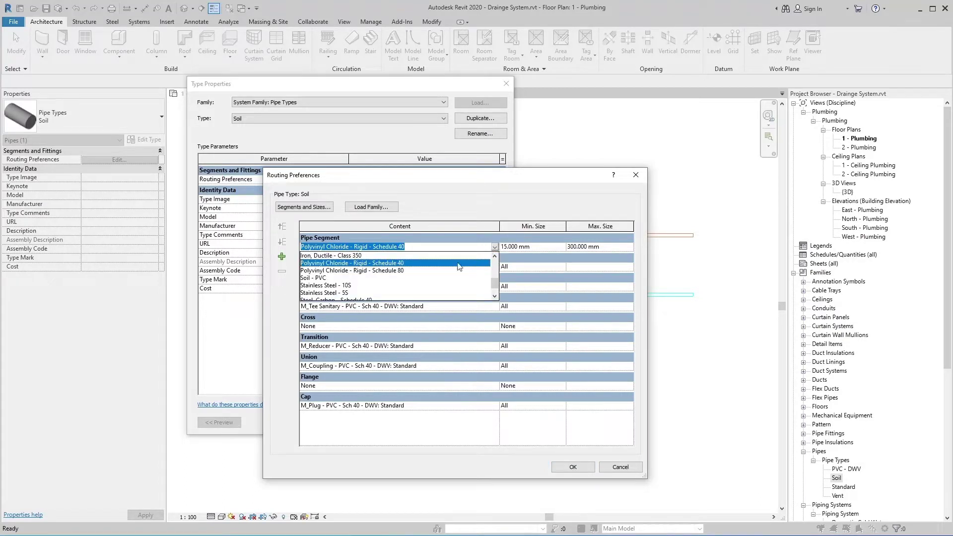
click(333, 279)
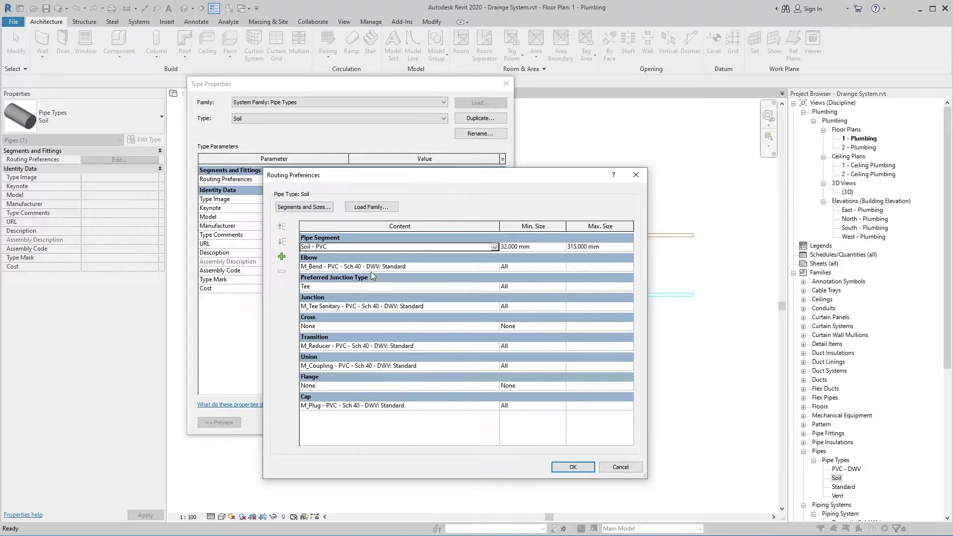
Browse the loadable family library to the US Metric, Pipe, Fittings, PVC, Sch 40, Socket-Type, DWV folder.
click(371, 207)
click(364, 153)
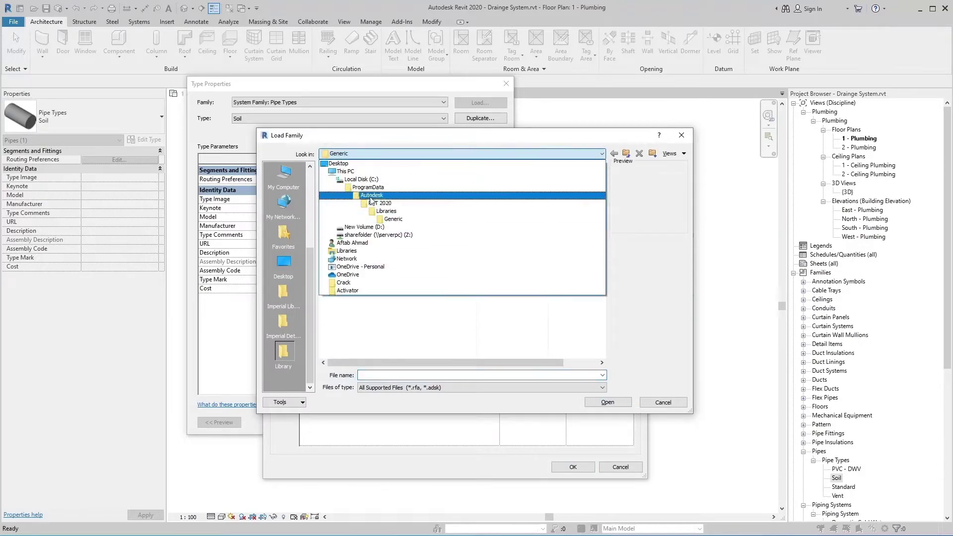
click(369, 209)
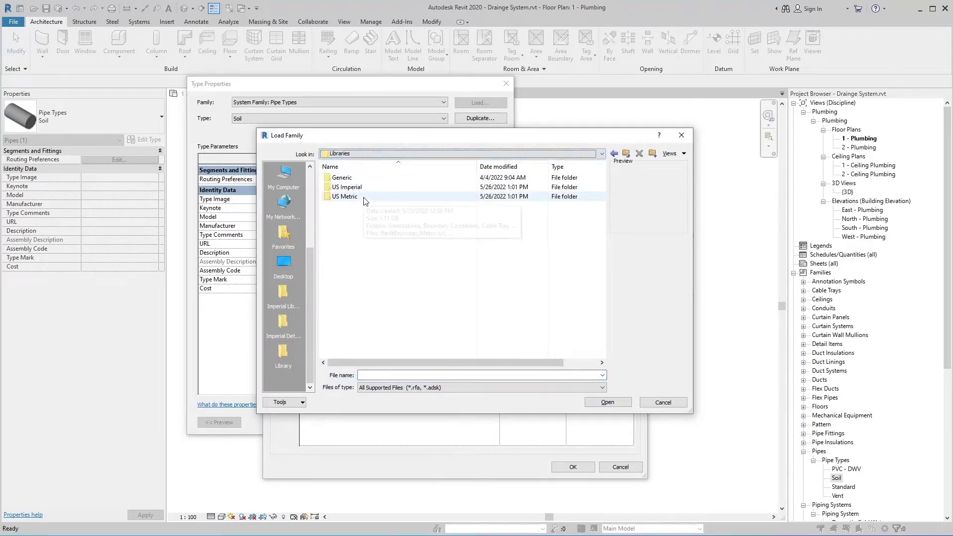
double_click(365, 197)
scroll(365, 200, down, 7)
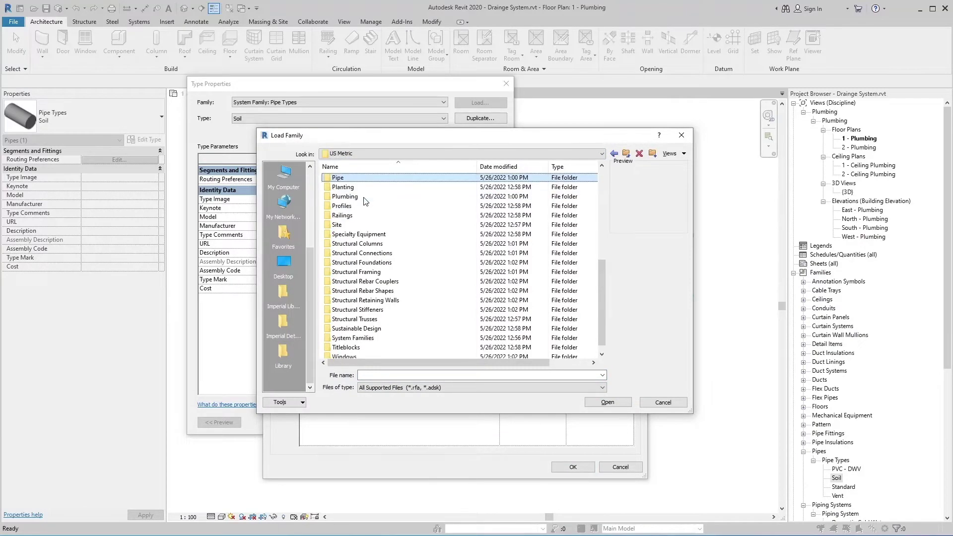
double_click(355, 179)
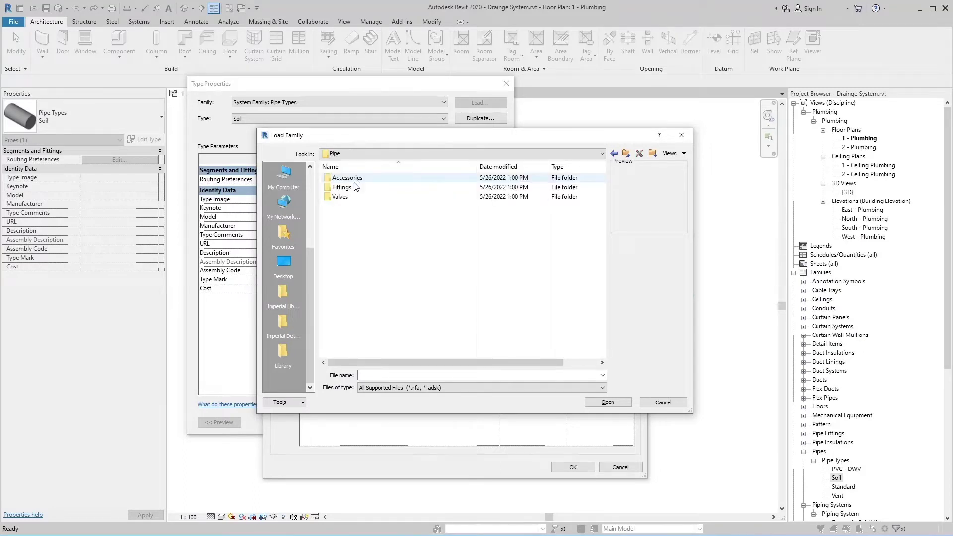
double_click(356, 188)
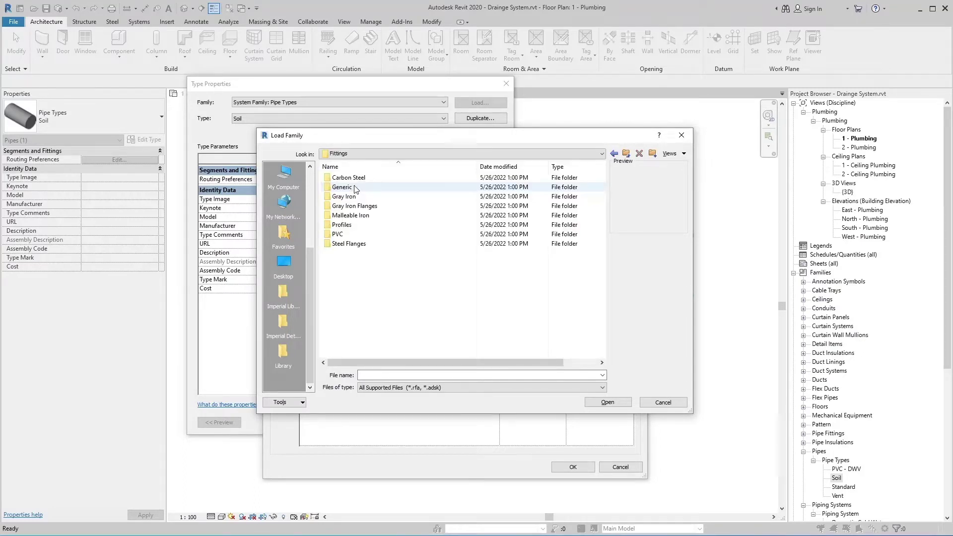
double_click(353, 234)
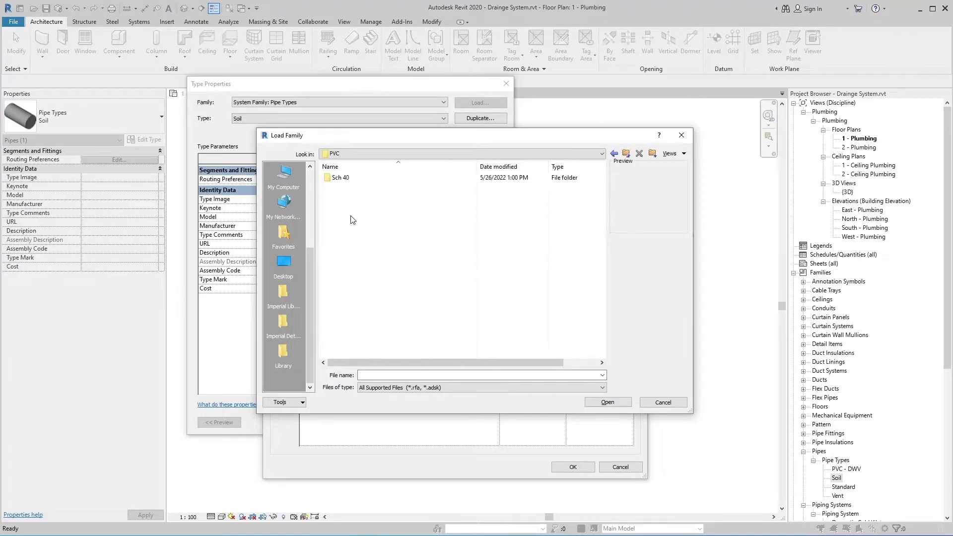
double_click(353, 179)
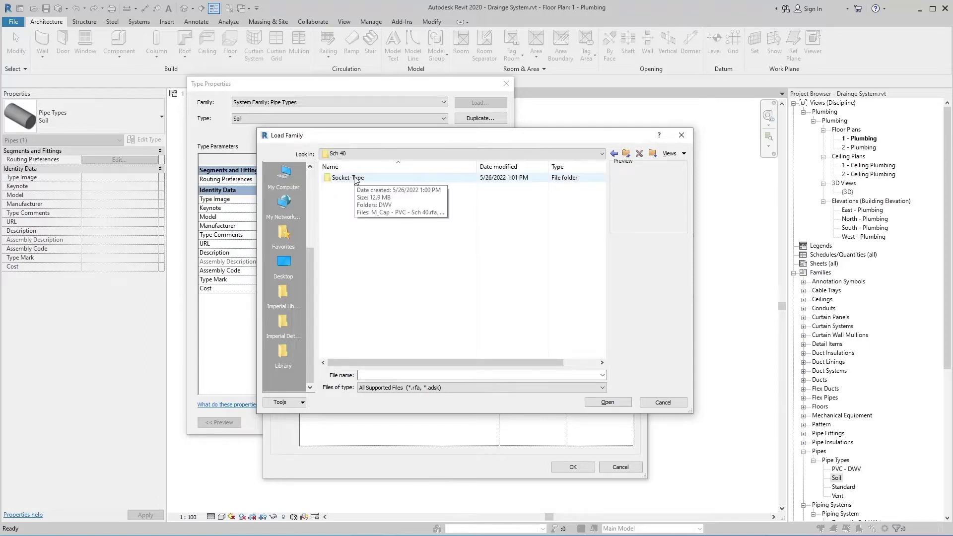
double_click(356, 179)
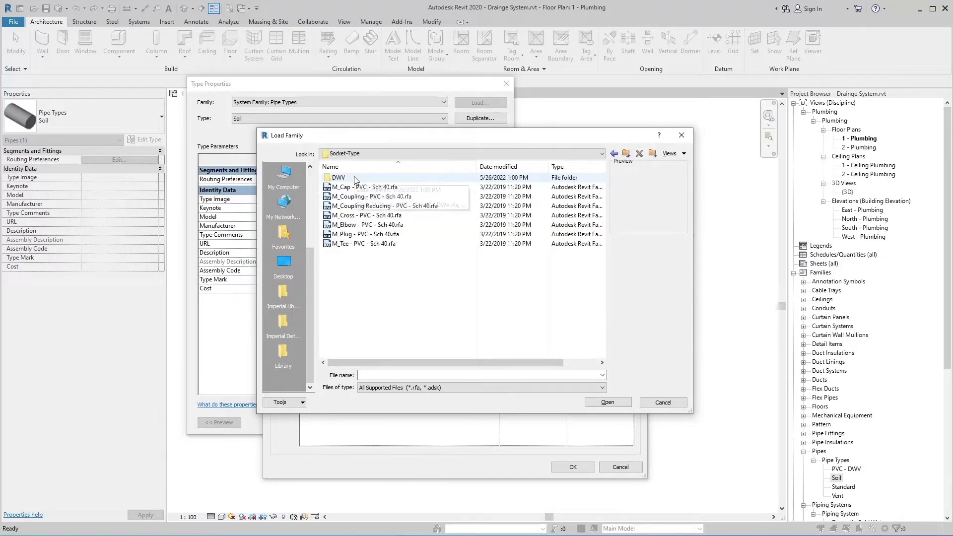
double_click(356, 179)
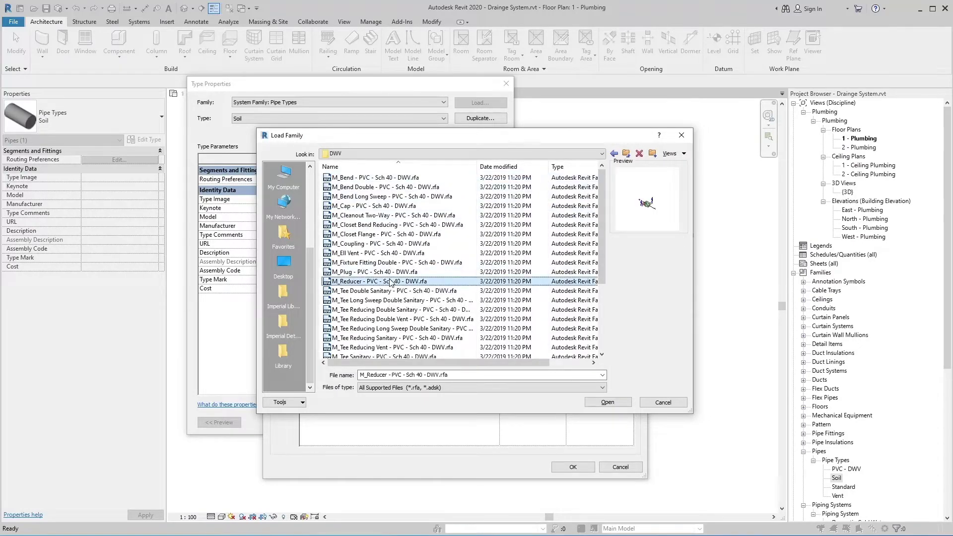
Preview the M_Tee Reducing Sanitary and M_Tee Reducing Vent PVC families in the DWV folder, and leave without loading any.
scroll(391, 282, down, 2)
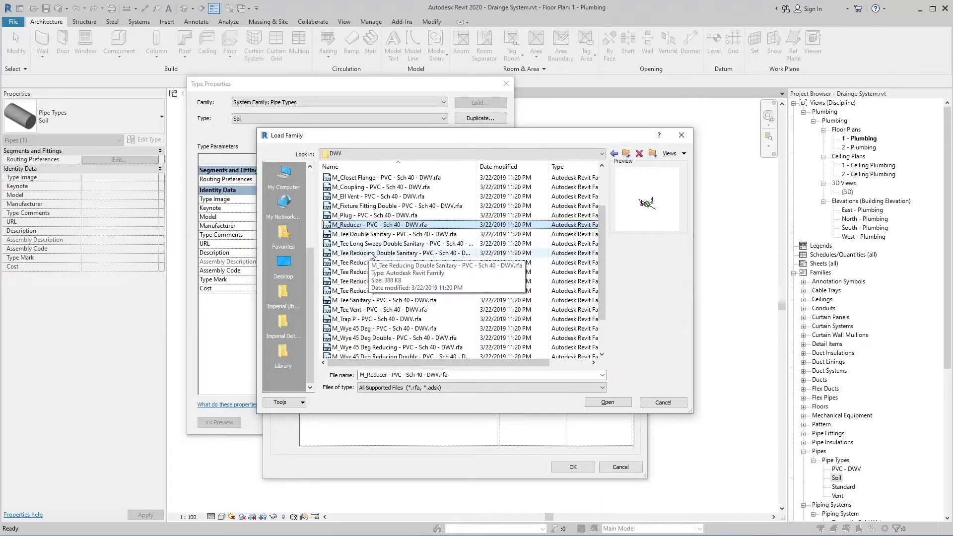
click(356, 282)
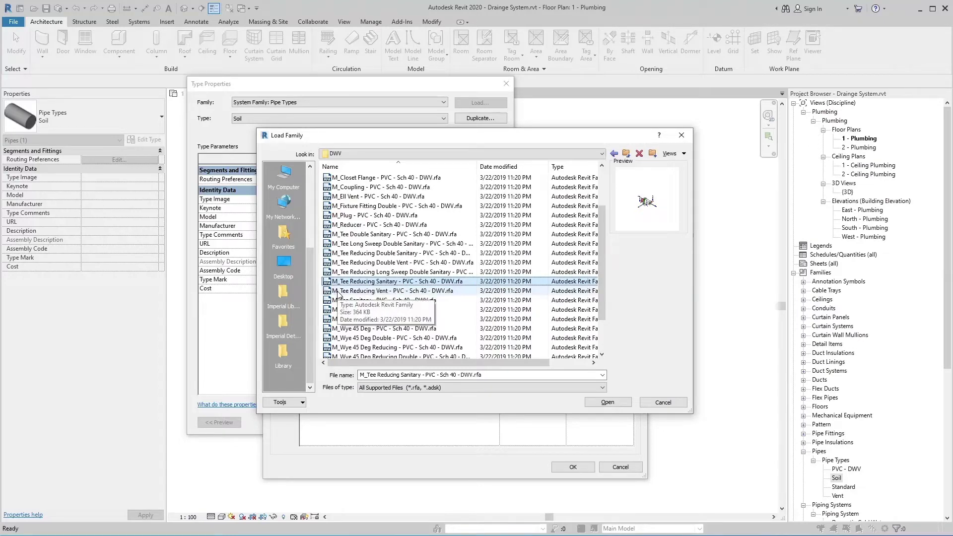
click(339, 292)
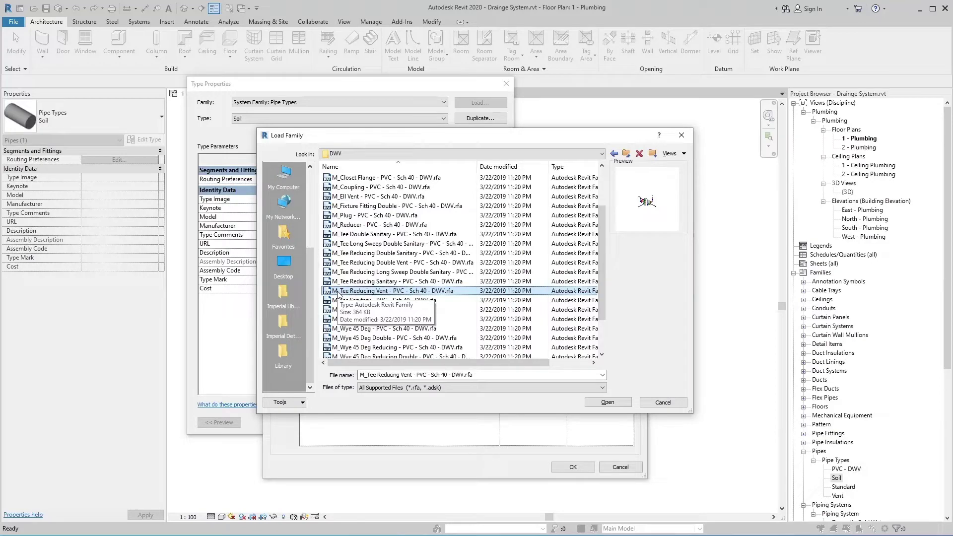
click(654, 403)
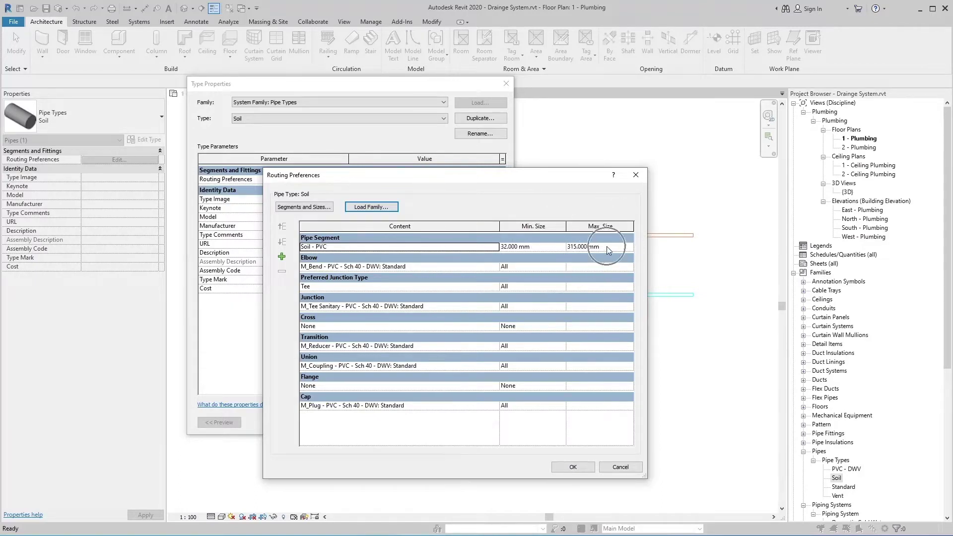
Set the minimum size of the Soil - PVC pipe segment to 82.000 mm.
click(551, 250)
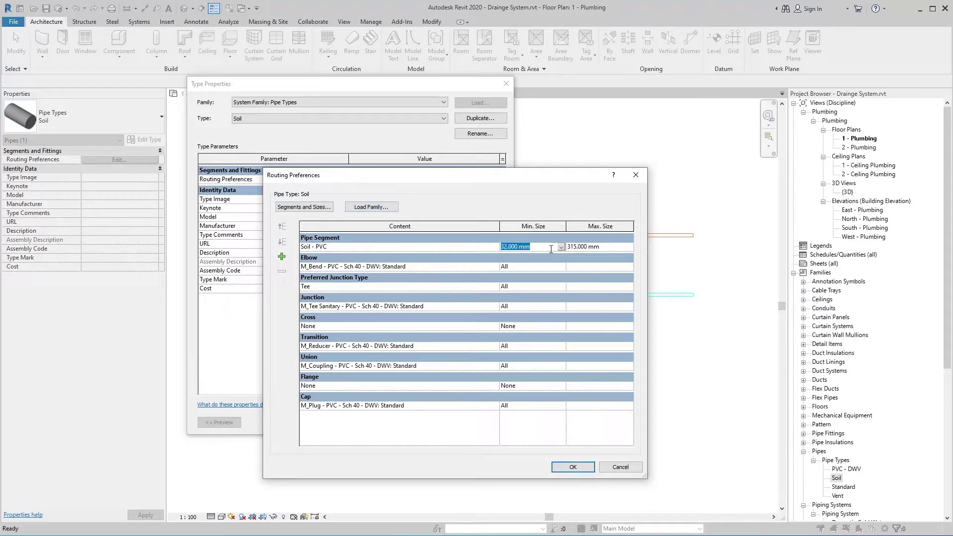
click(561, 247)
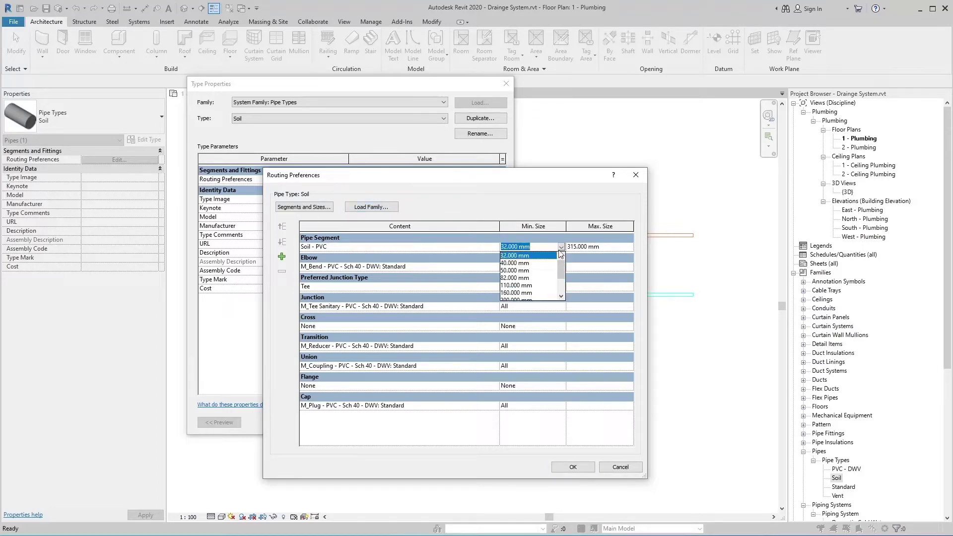
click(532, 278)
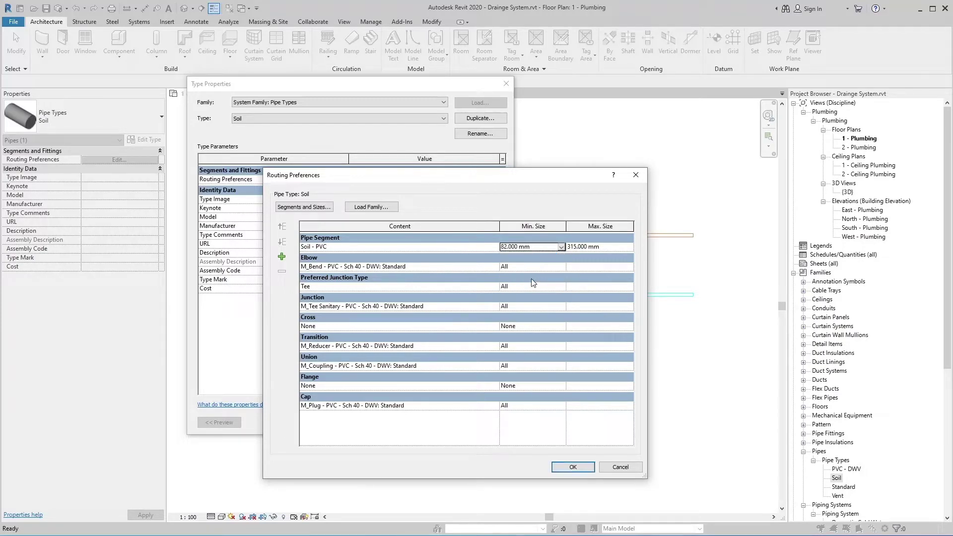
Set the Soil - PVC segment's minimum size back to 32.000 mm.
click(540, 248)
click(697, 266)
click(561, 246)
click(523, 256)
Check the elbow's minimum size options, keep All, and accept the Soil type's routing preferences and type properties.
click(520, 268)
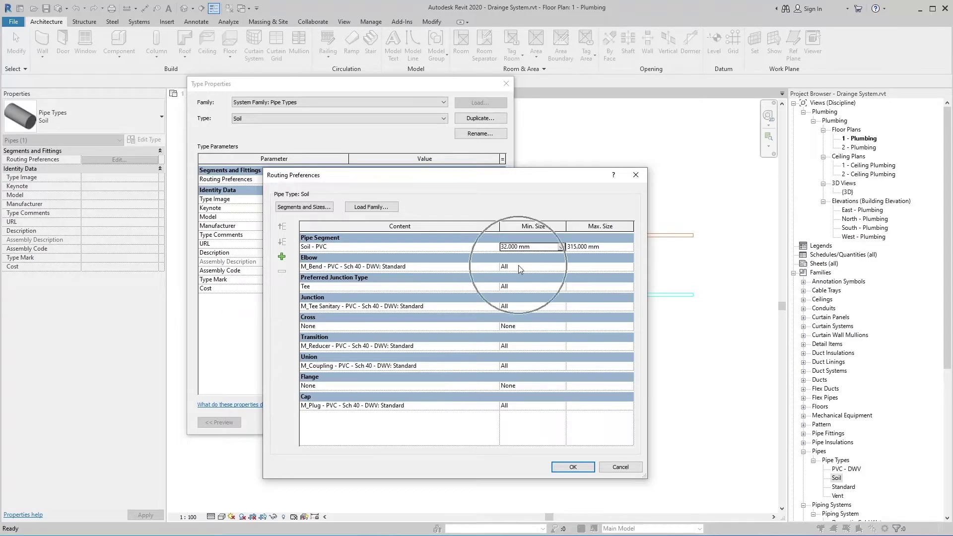
click(562, 268)
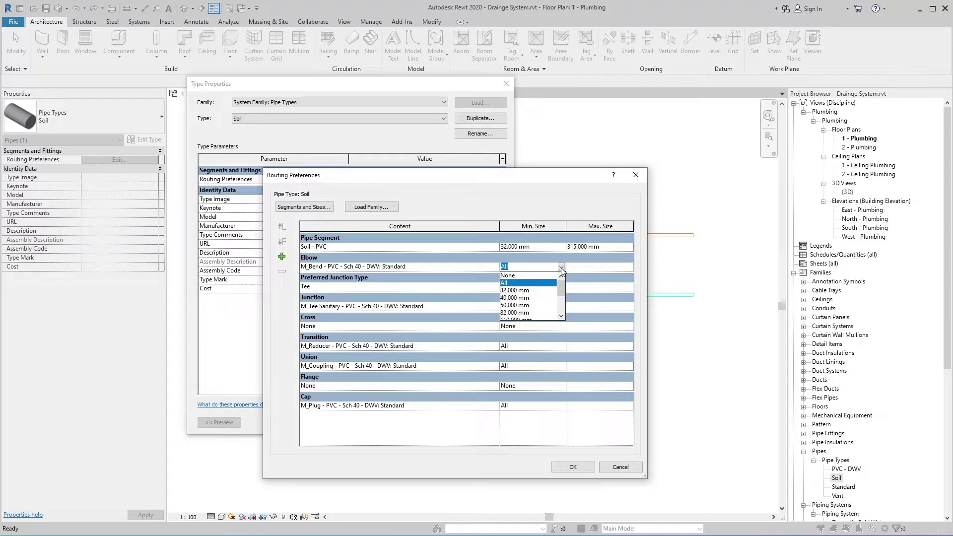
click(561, 269)
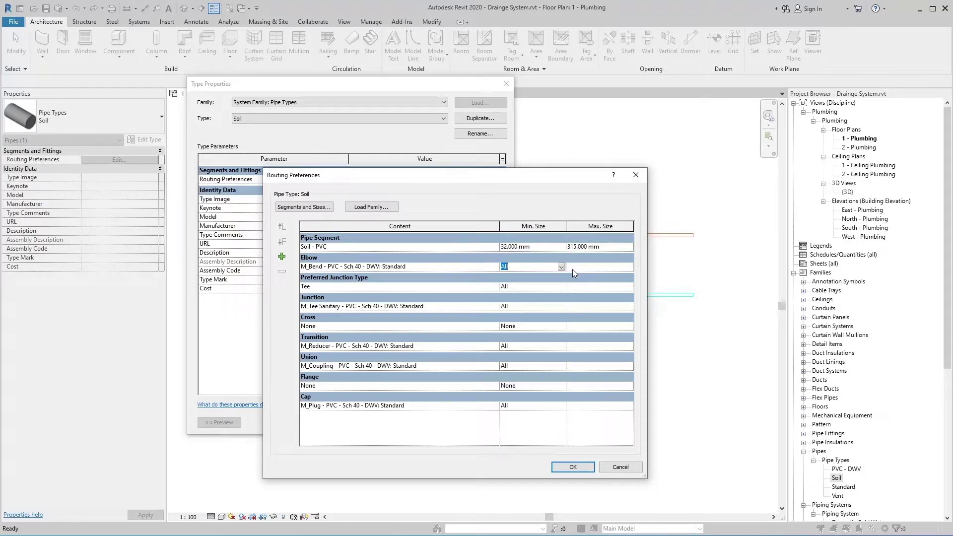
click(573, 467)
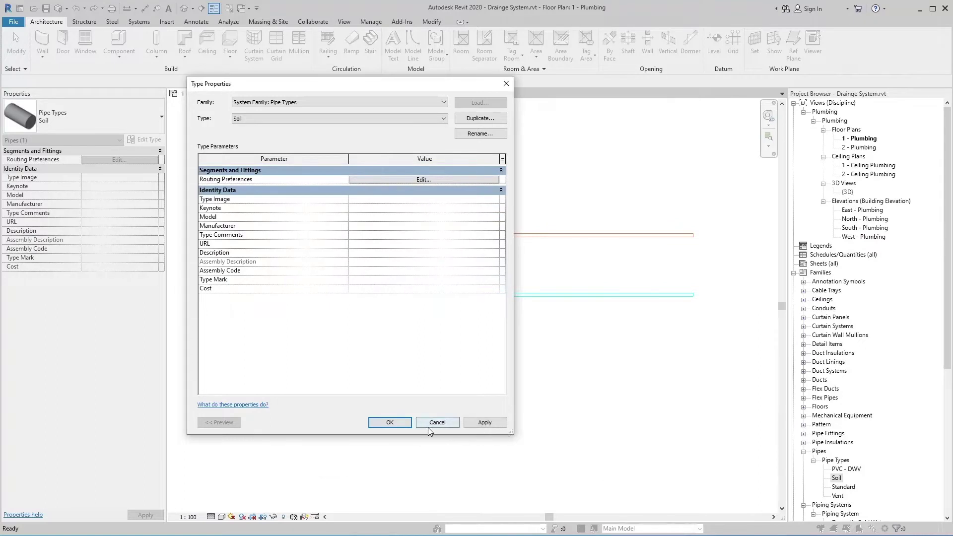
click(389, 423)
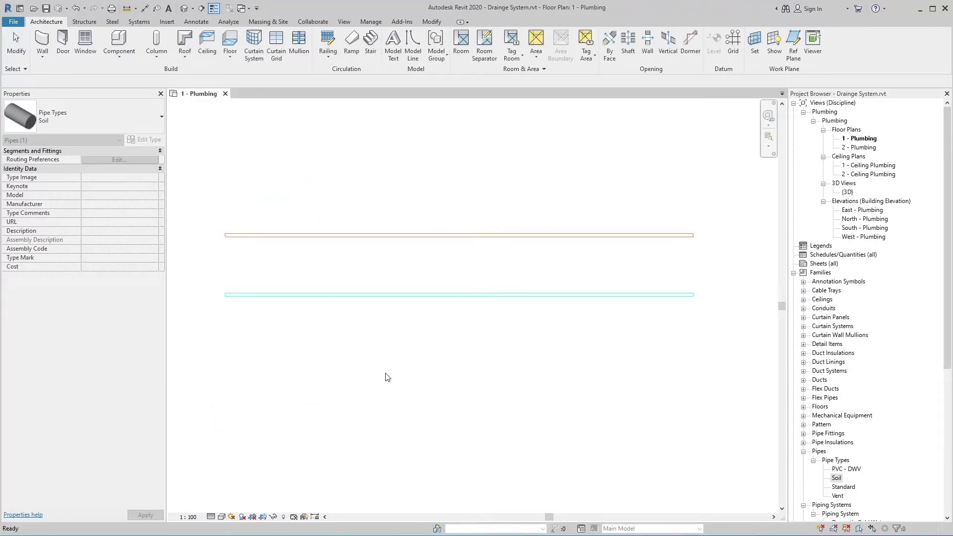
Set the visual style of the 1 - Plumbing floor plan to Realistic.
click(222, 517)
click(222, 517)
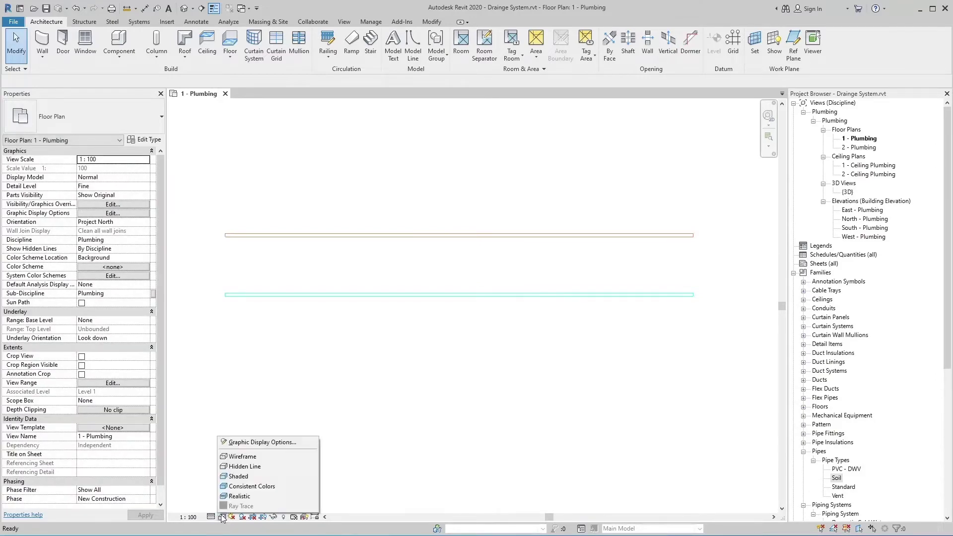
click(263, 497)
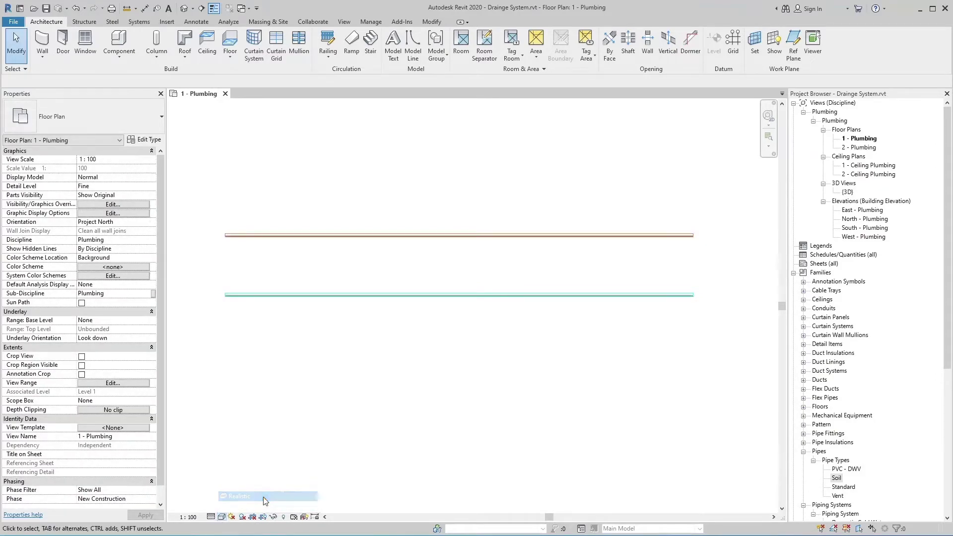
click(326, 403)
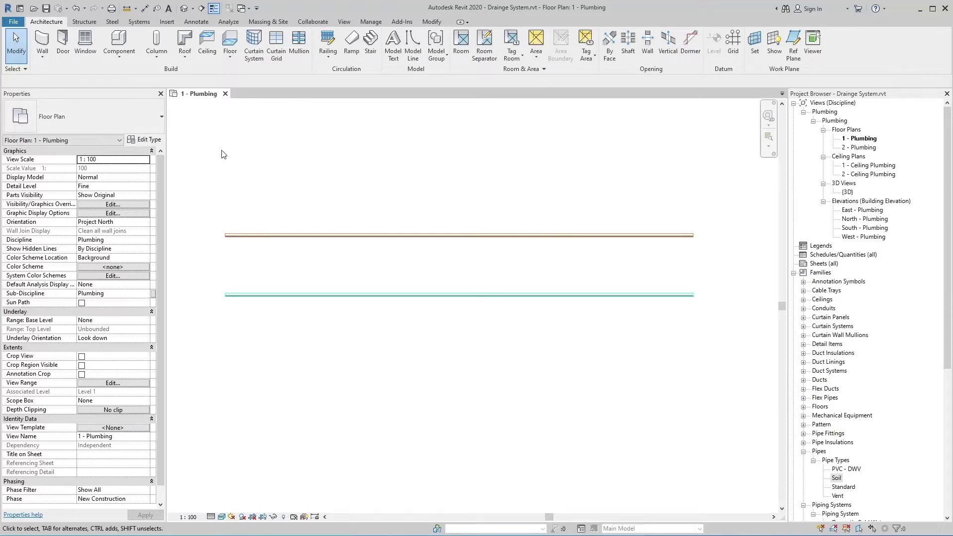
Start the Pipe command and set new pipes to slope down at 1.0000%.
click(139, 22)
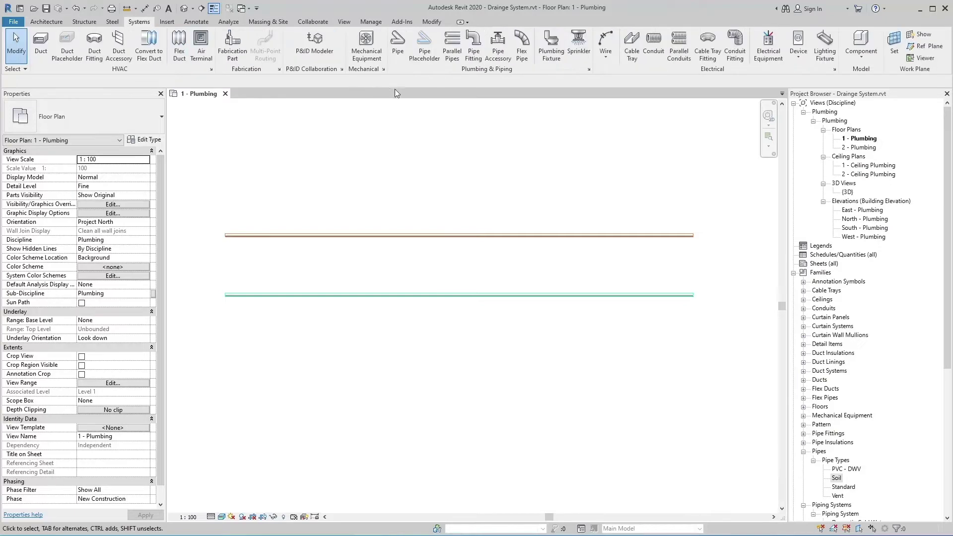
click(400, 48)
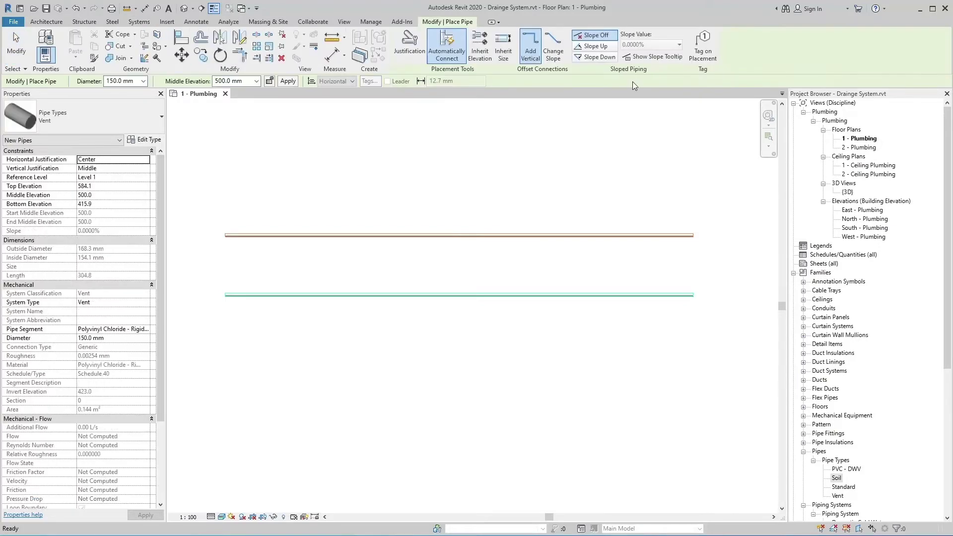
click(611, 58)
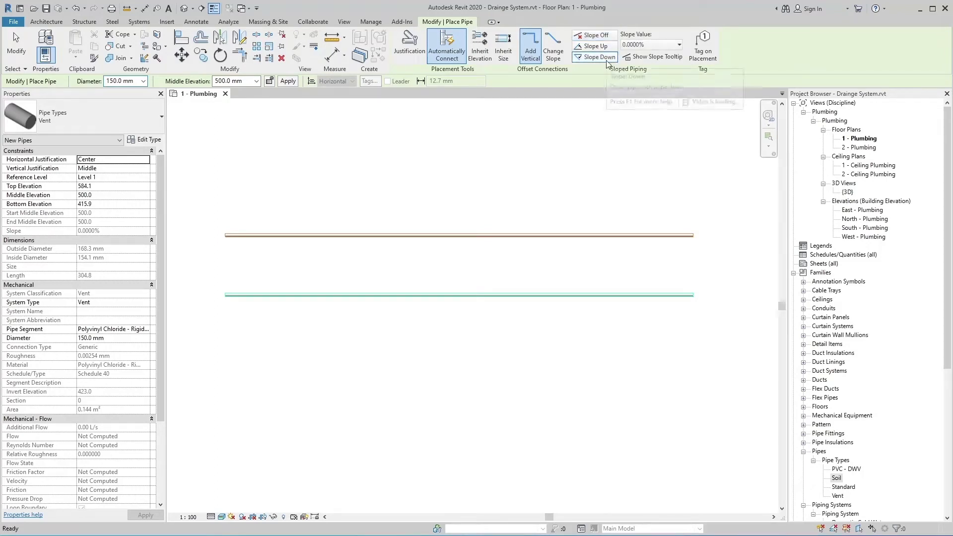
click(679, 45)
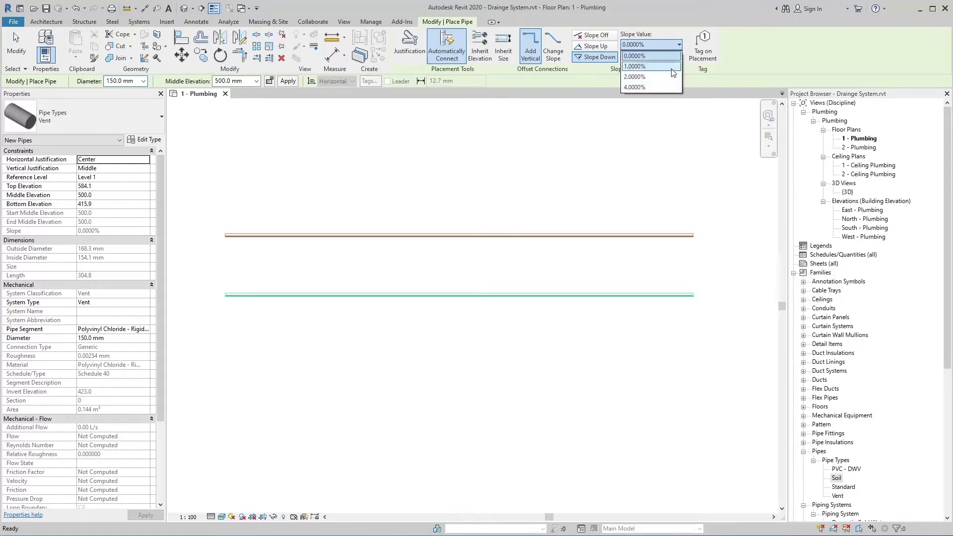
click(673, 66)
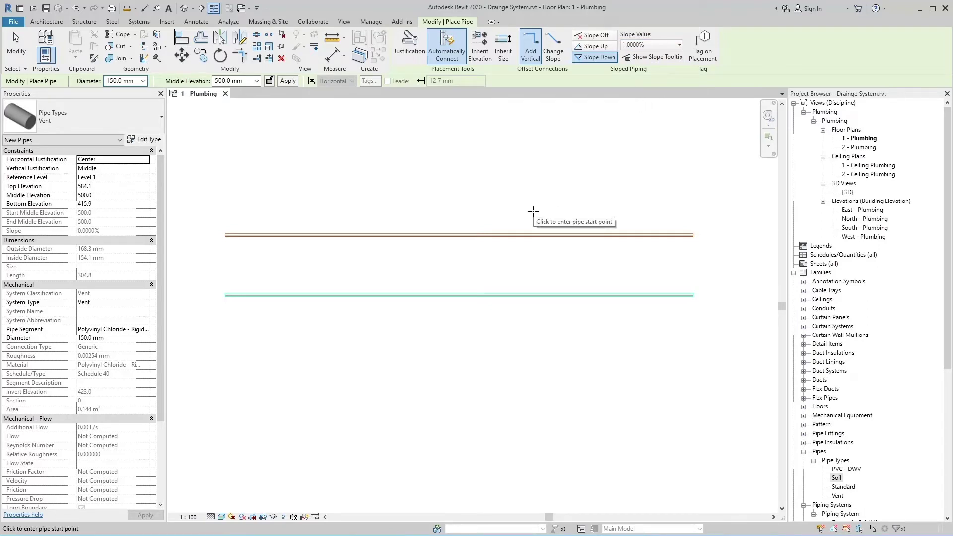
Set the new pipe to the Soil pipe type and the Soil system type.
click(111, 123)
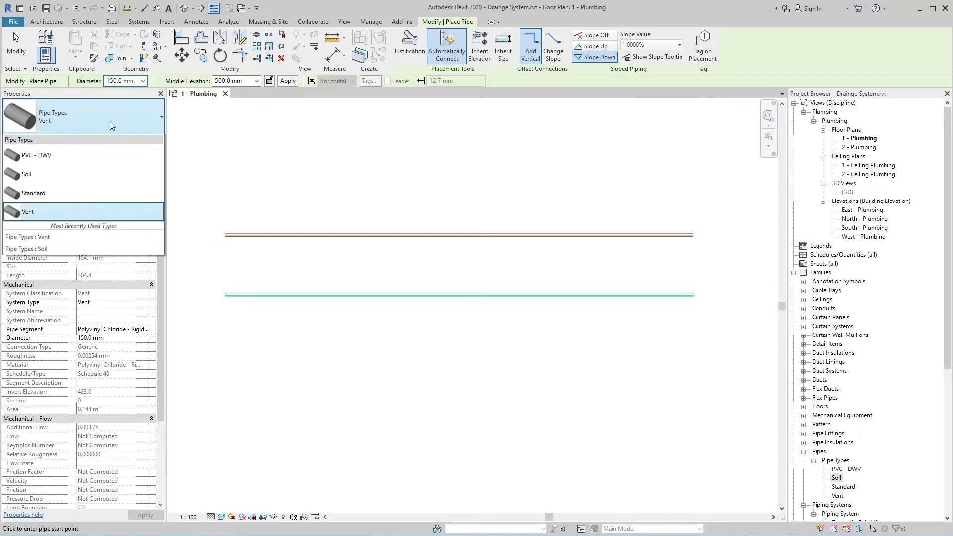
click(99, 174)
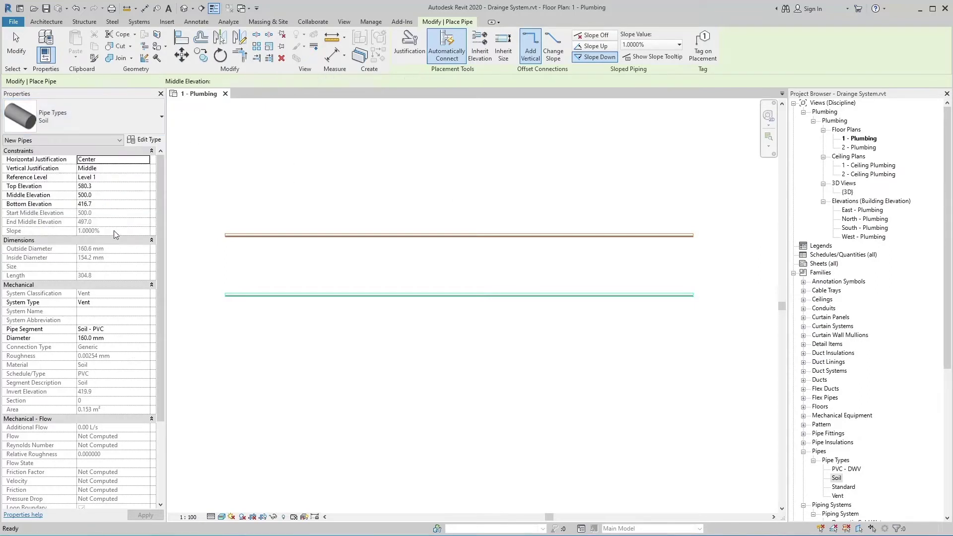
click(123, 304)
click(145, 302)
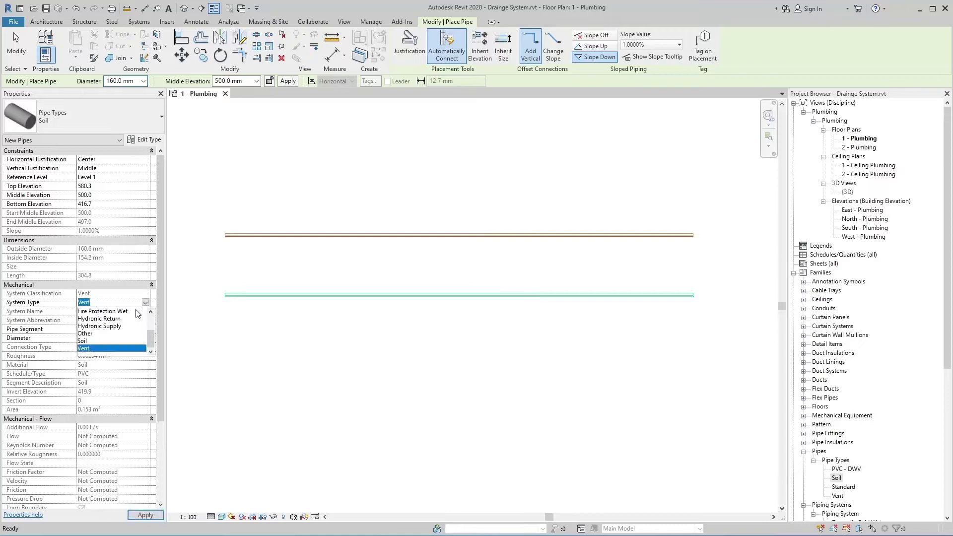
click(101, 340)
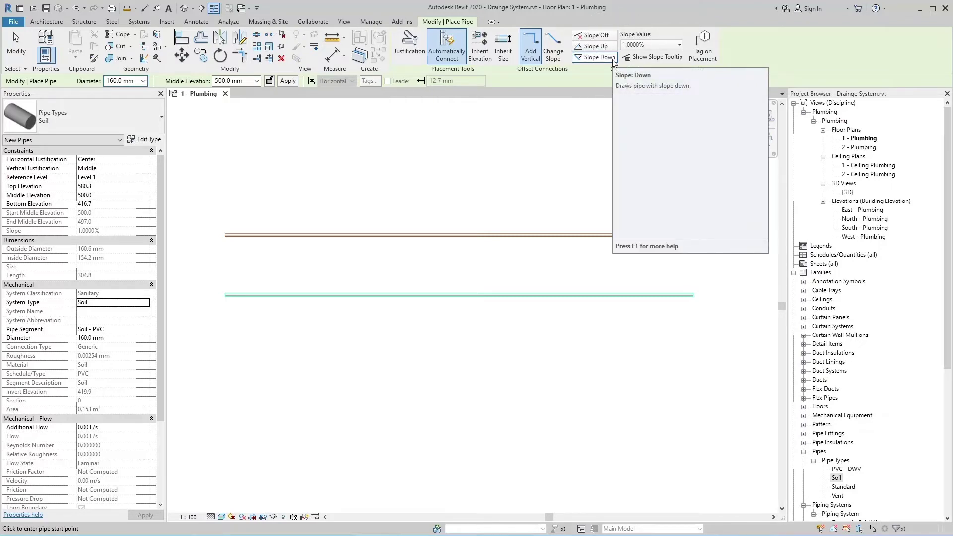
Draw a horizontal 160 mm Soil pipe below the two existing pipes, matching their start and end positions, and end the command.
click(643, 46)
click(643, 46)
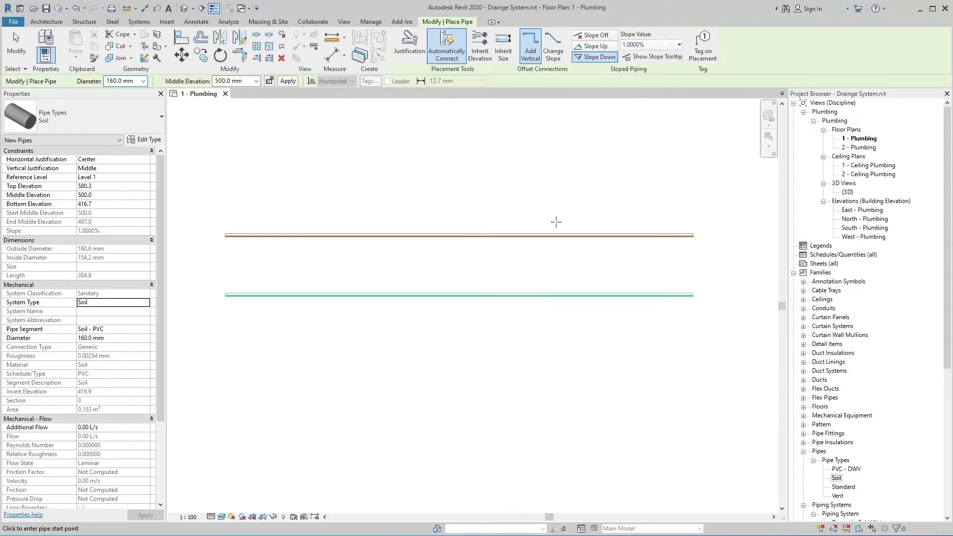
click(225, 345)
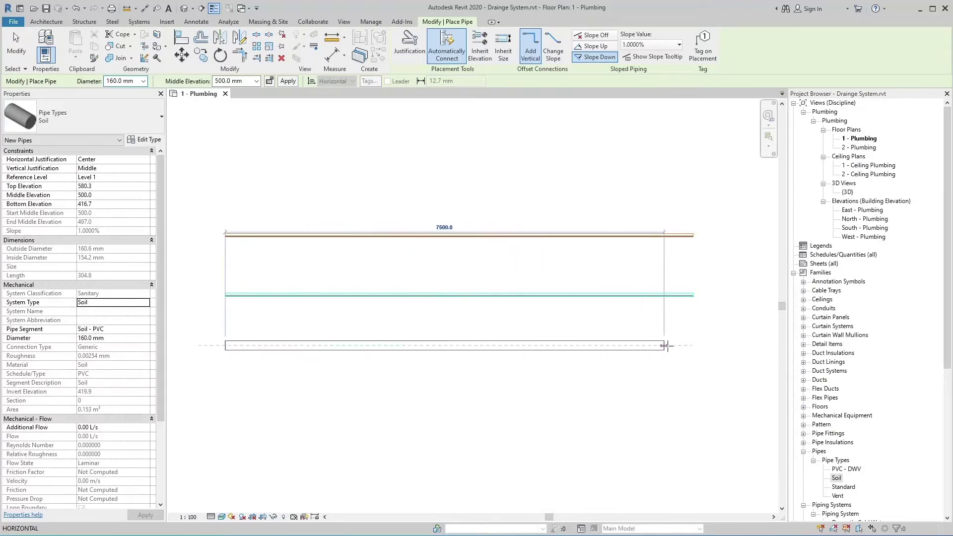
click(693, 346)
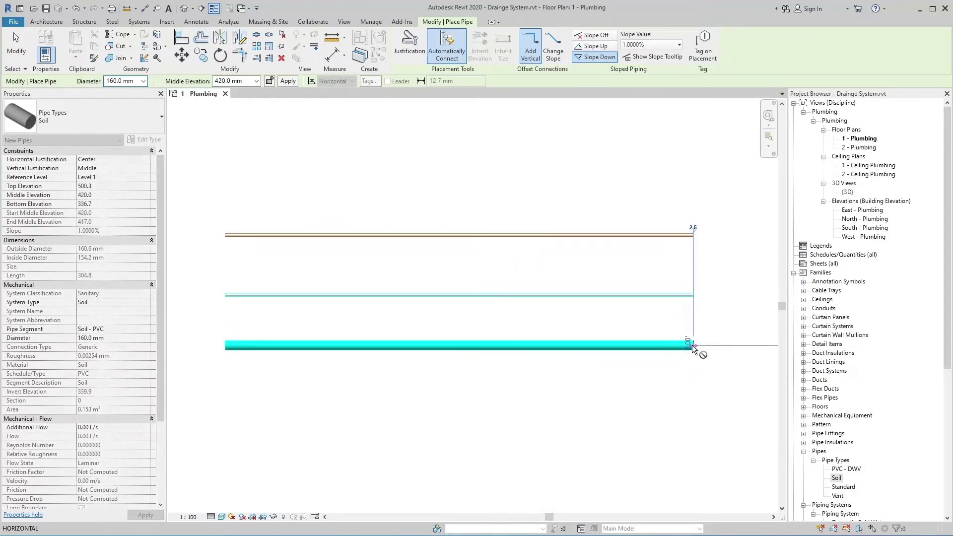
key(Escape)
key(Escape)
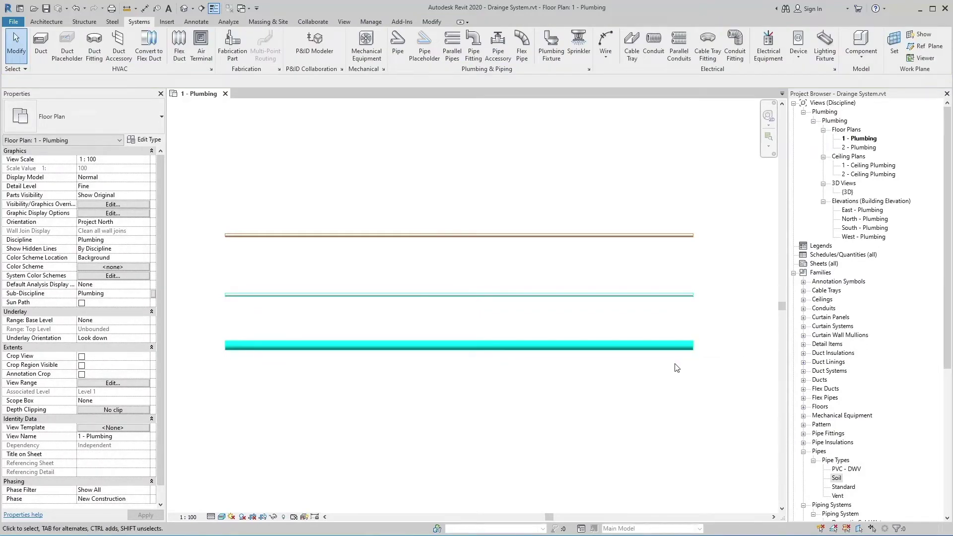
With the slope tooltip shown, draw a second parallel 160 mm Soil pipe about 8000 mm long below the first one.
key(p)
key(i)
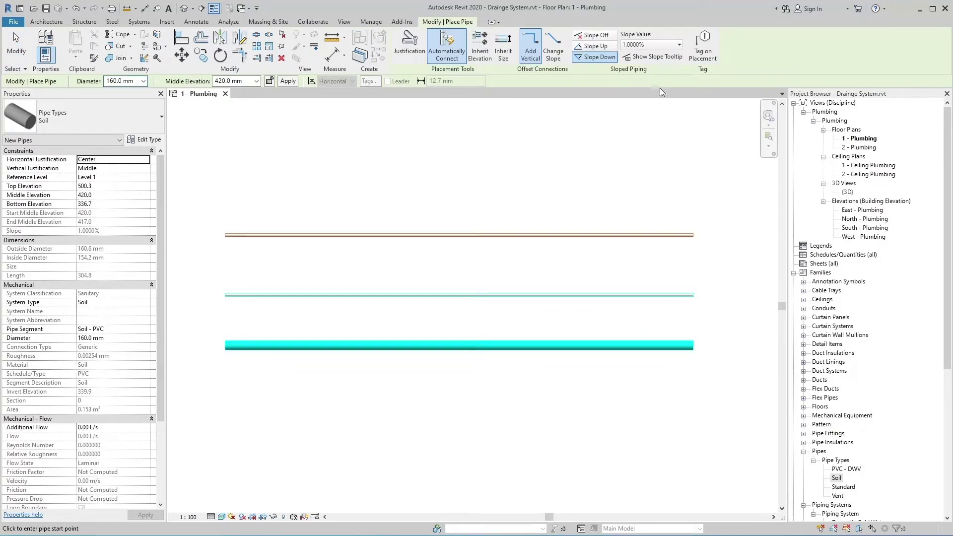
click(658, 57)
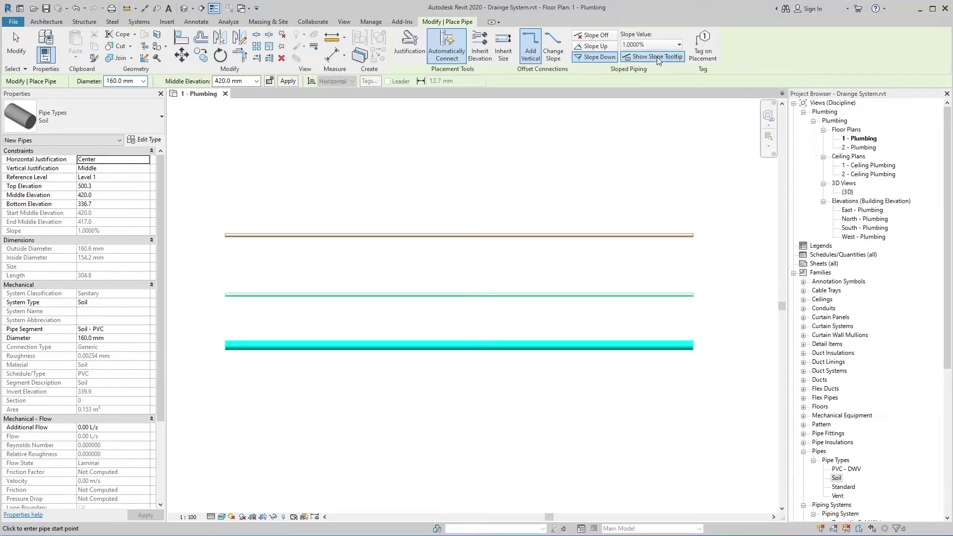
click(226, 395)
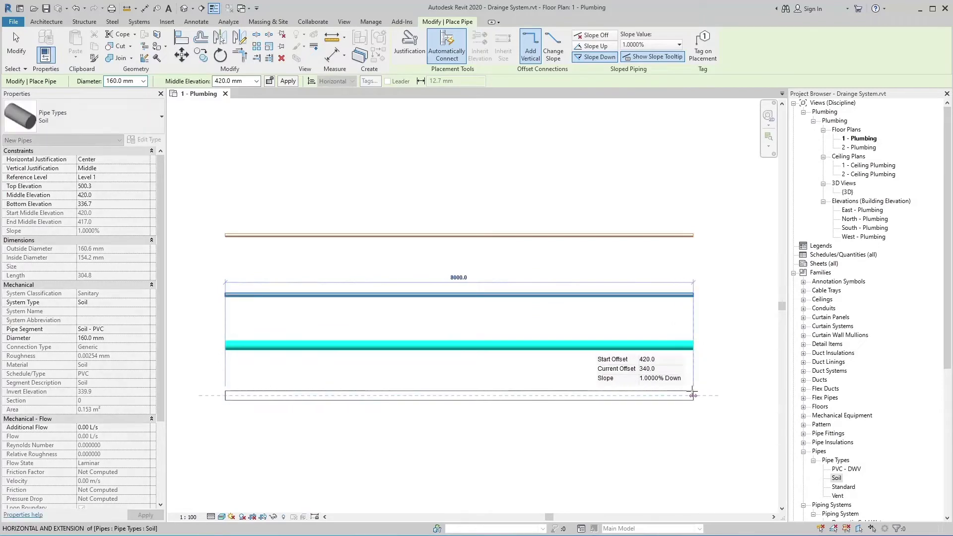
click(693, 395)
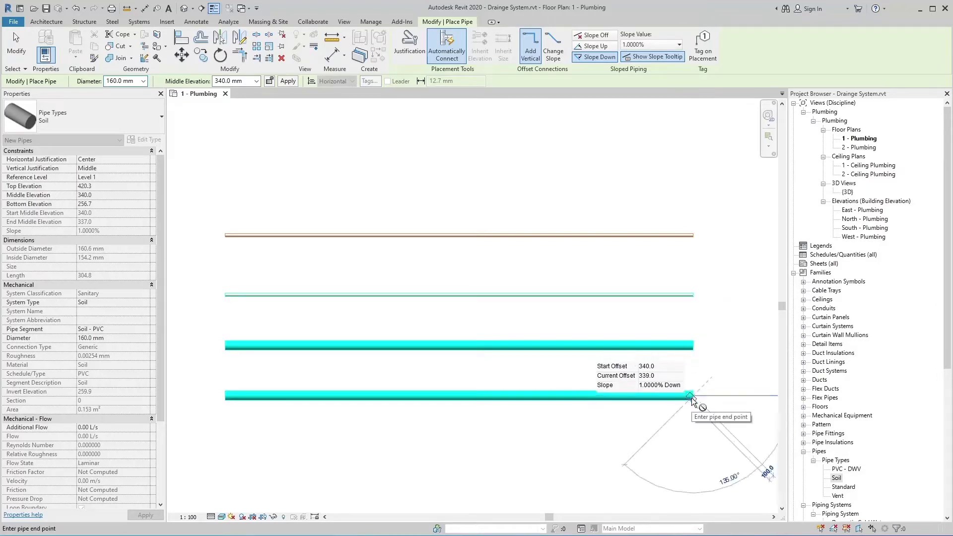
key(Escape)
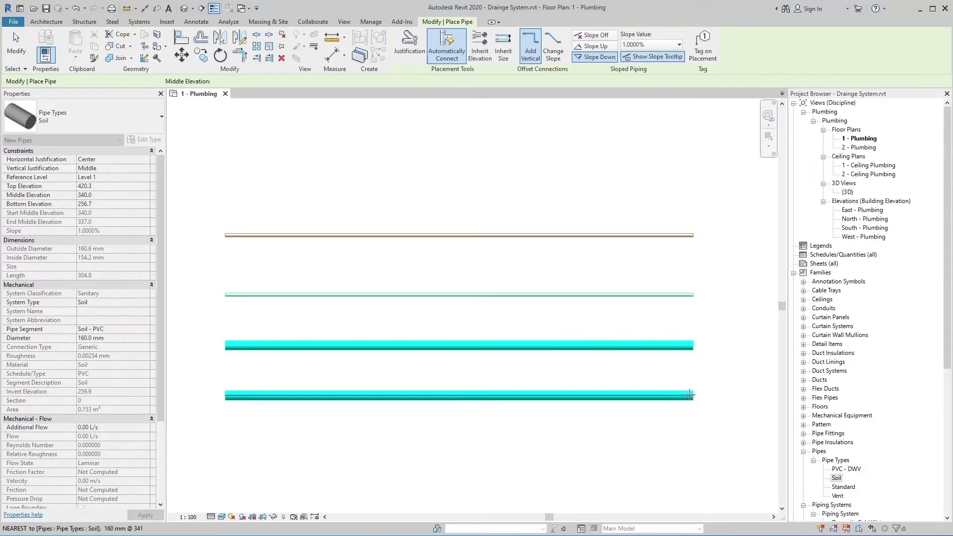
key(Escape)
Restart the Pipe command with a middle elevation of 300 mm, the slope tooltip off, and the slope direction set to up.
key(i)
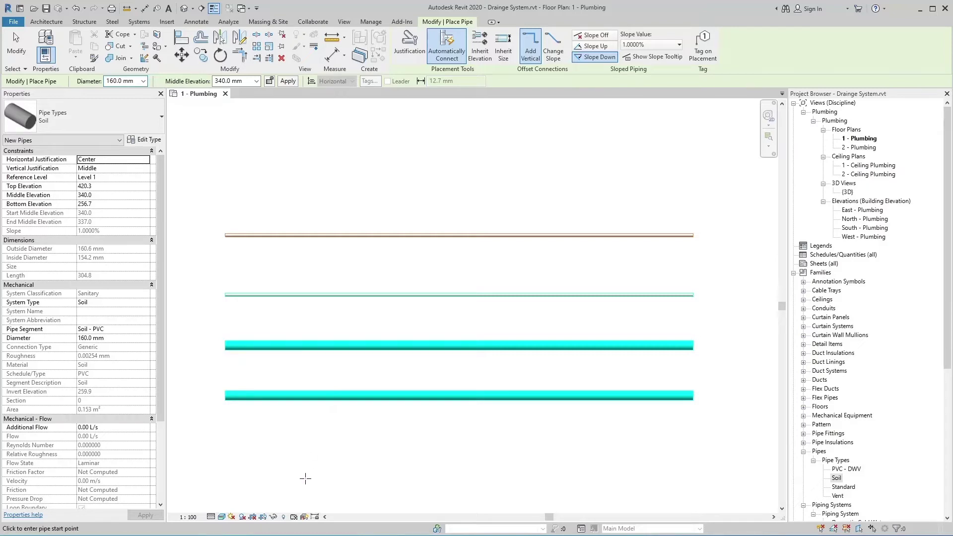
click(324, 395)
key(ctrl+s)
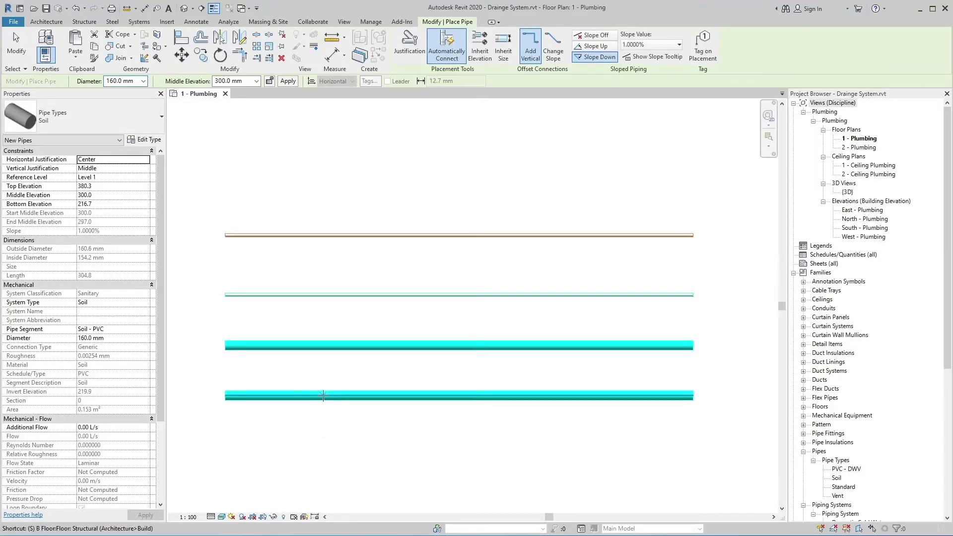
click(591, 46)
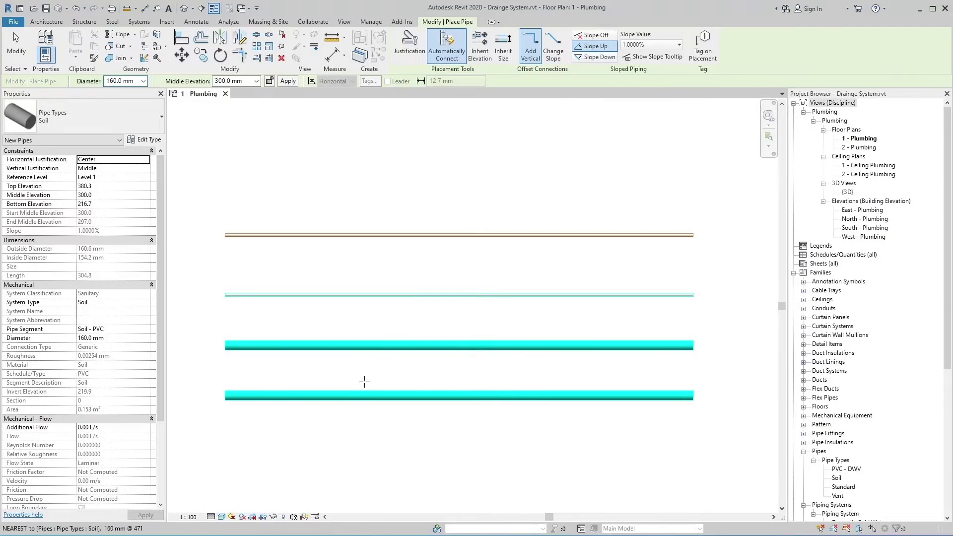
Try to draw a short diagonal 160 mm Soil branch down and to the left from the lowest pipe in the plan.
click(333, 396)
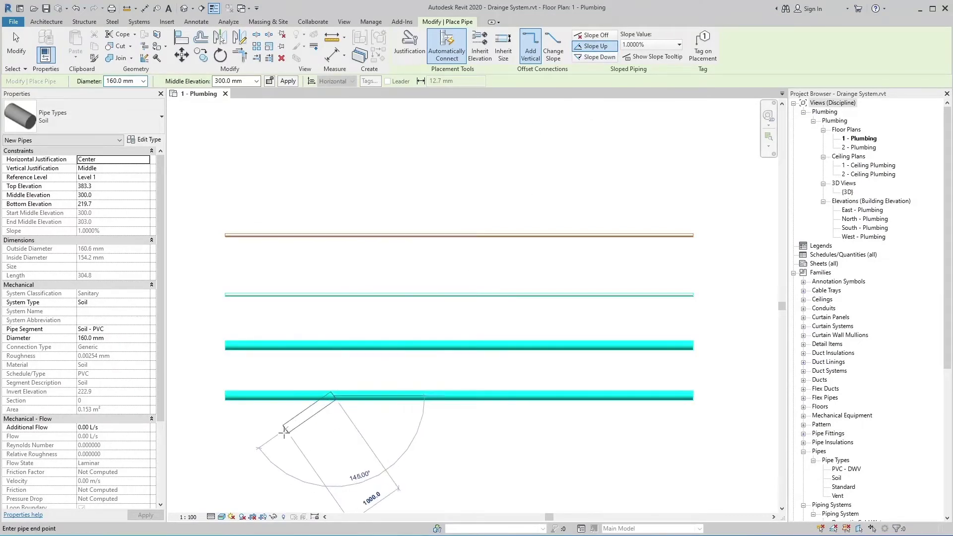
click(296, 433)
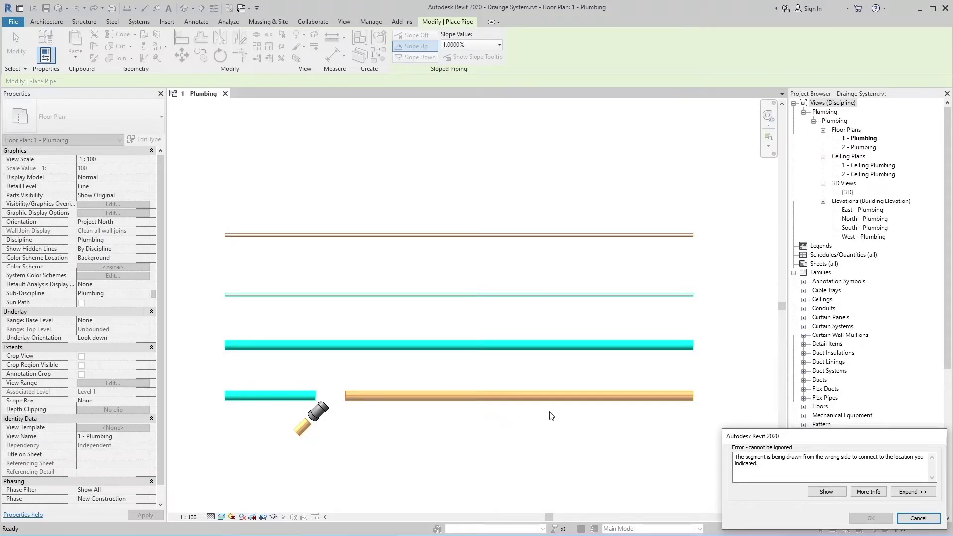
key(Escape)
key(Escape)
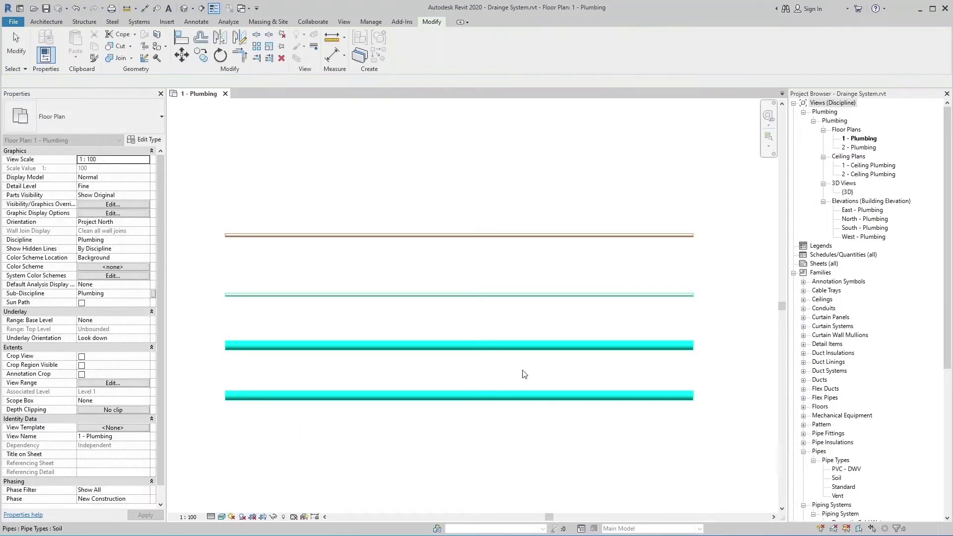
Draw a 160 mm Soil branch with inherited elevation from the lowest pipe, running diagonally down-left at 45°, followed by about 800 mm straight down.
click(131, 23)
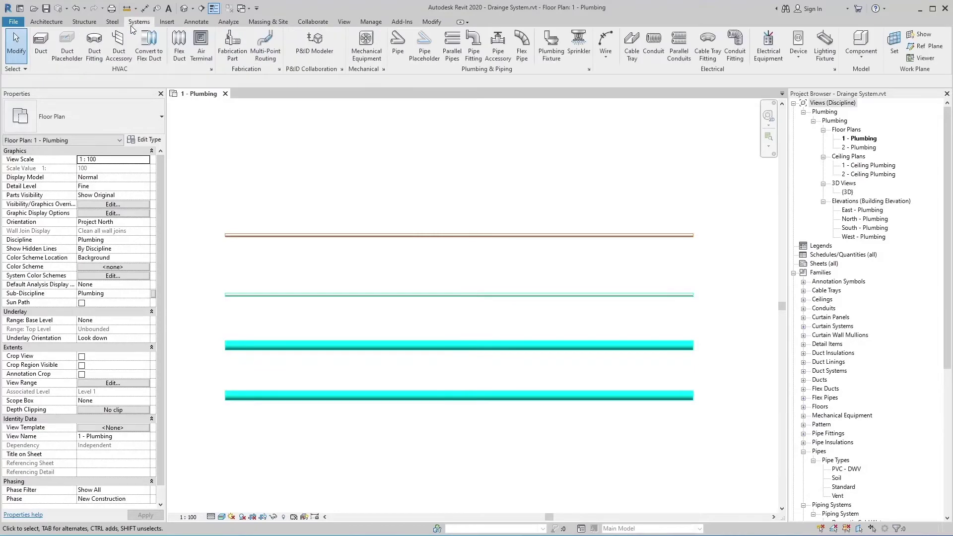
click(399, 47)
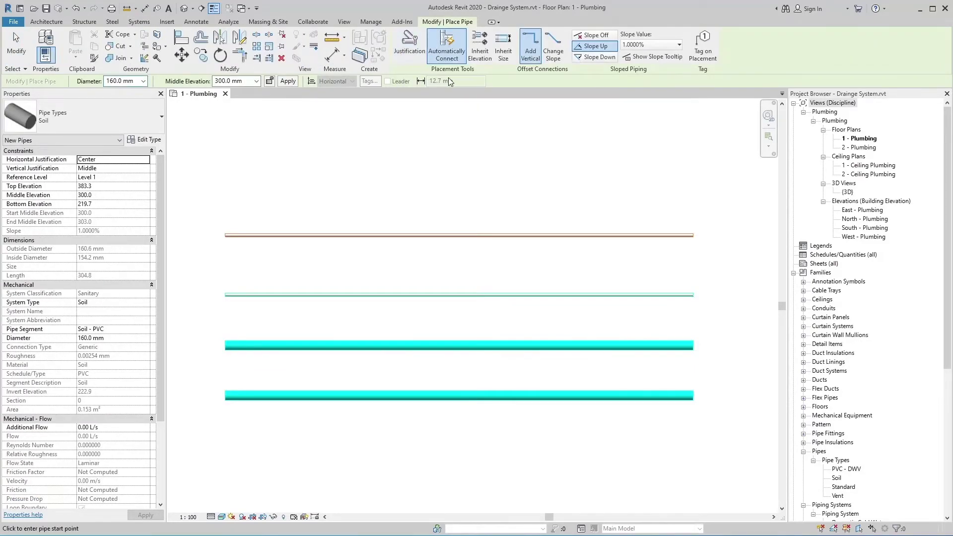
click(480, 58)
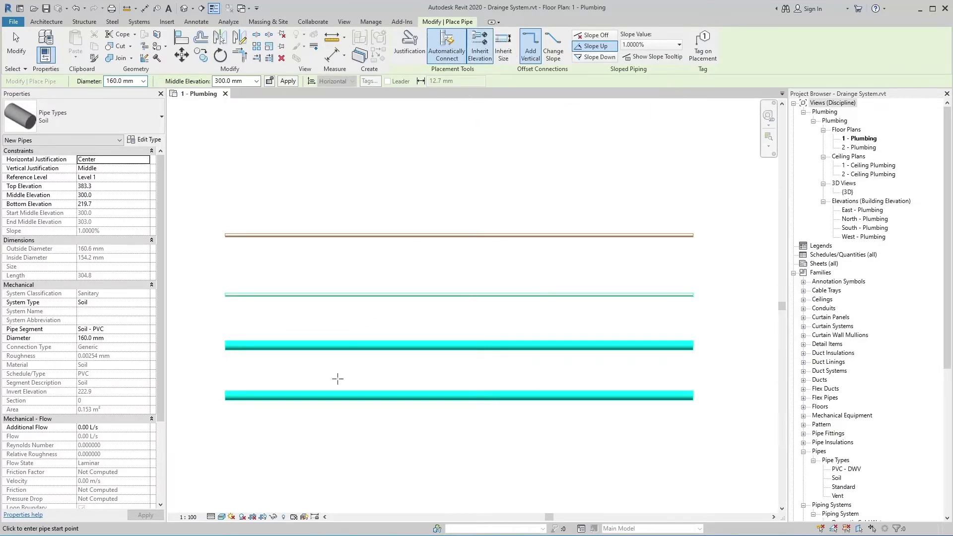
click(332, 396)
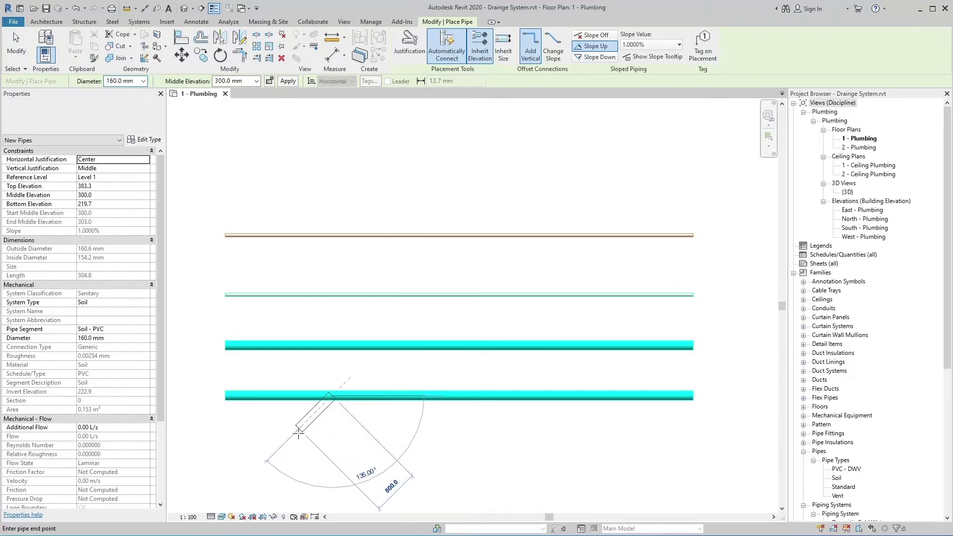
click(296, 438)
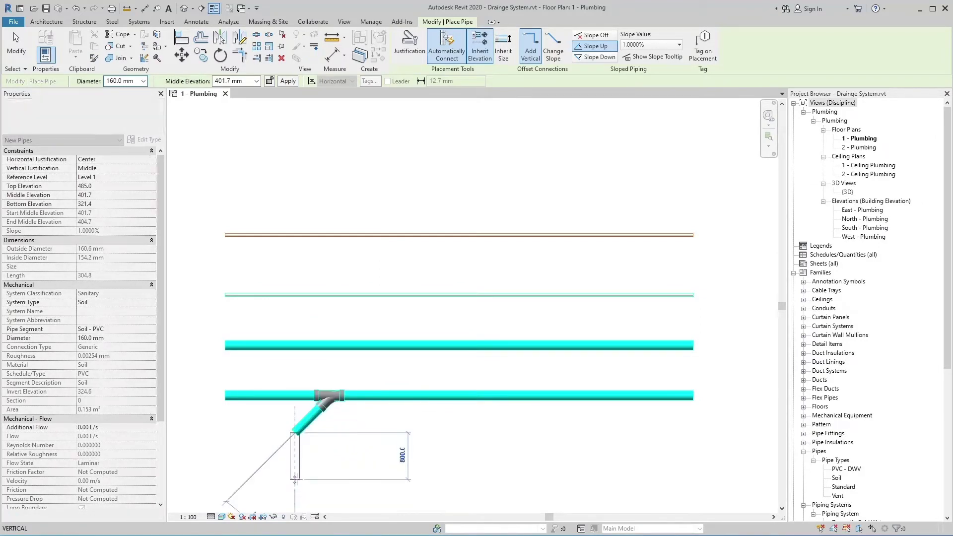
click(297, 481)
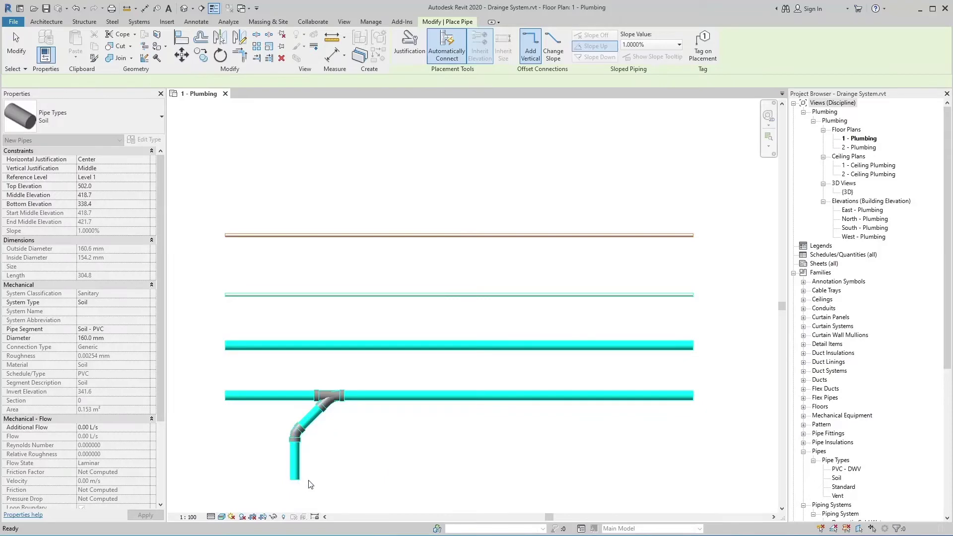
key(Escape)
key(Escape)
mouse_move(392, 453)
middle_down()
mouse_move(396, 429)
mouse_move(400, 461)
mouse_move(395, 448)
middle_up()
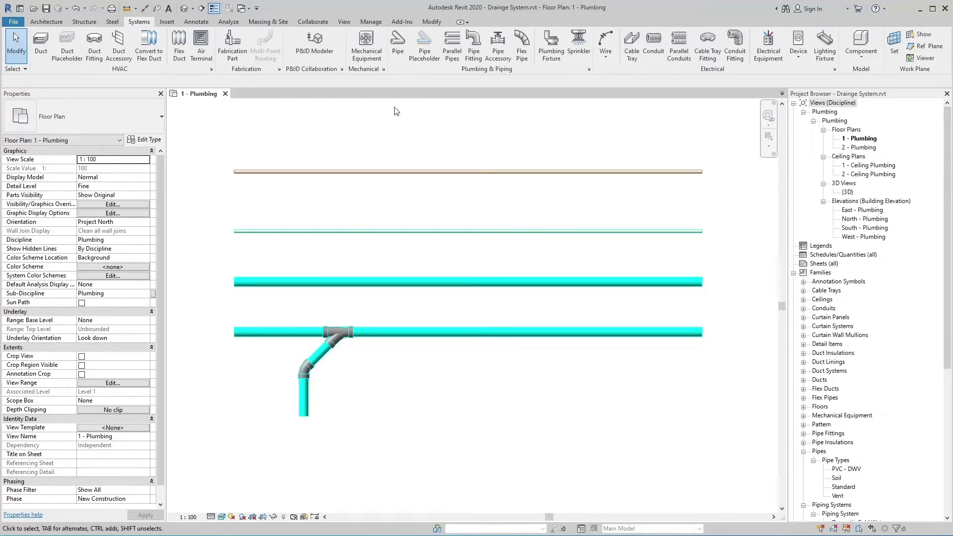
Draw a second 160 mm Soil branch with inherited elevation beside the first, about 900 mm diagonally down-left and straight down to the same level.
click(398, 53)
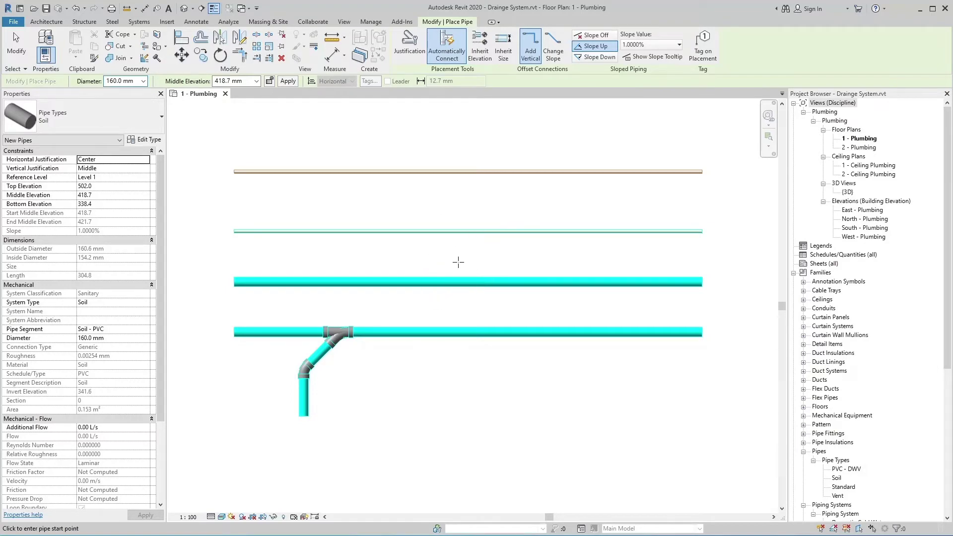
key(Escape)
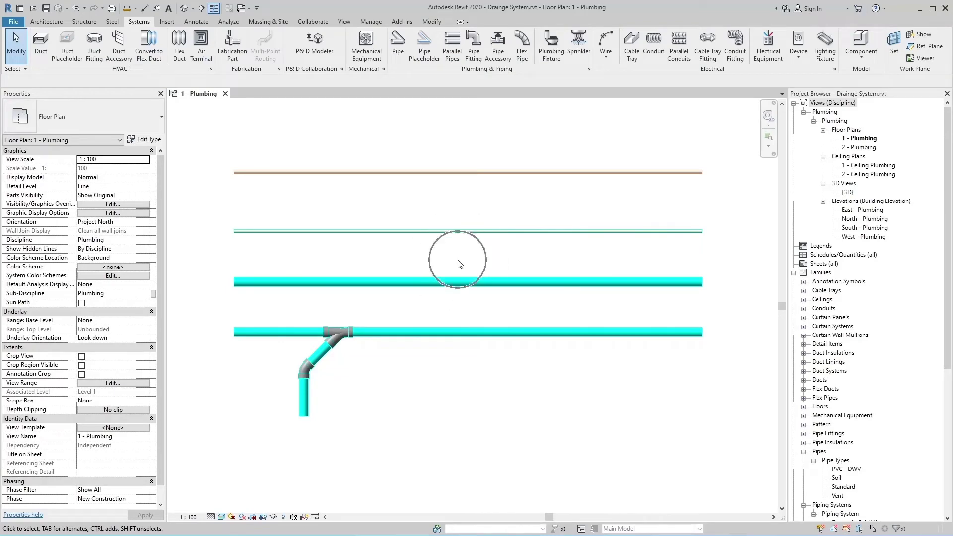
click(398, 50)
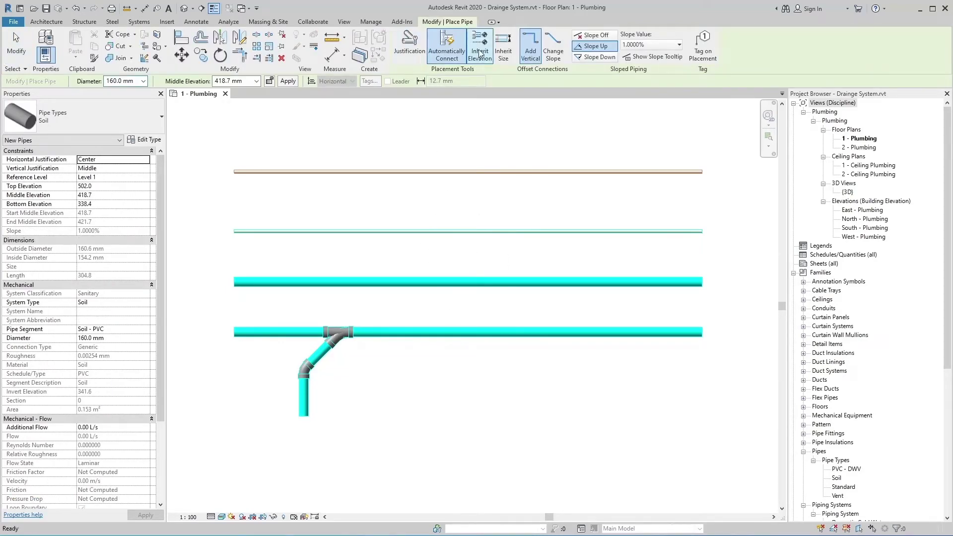
click(479, 52)
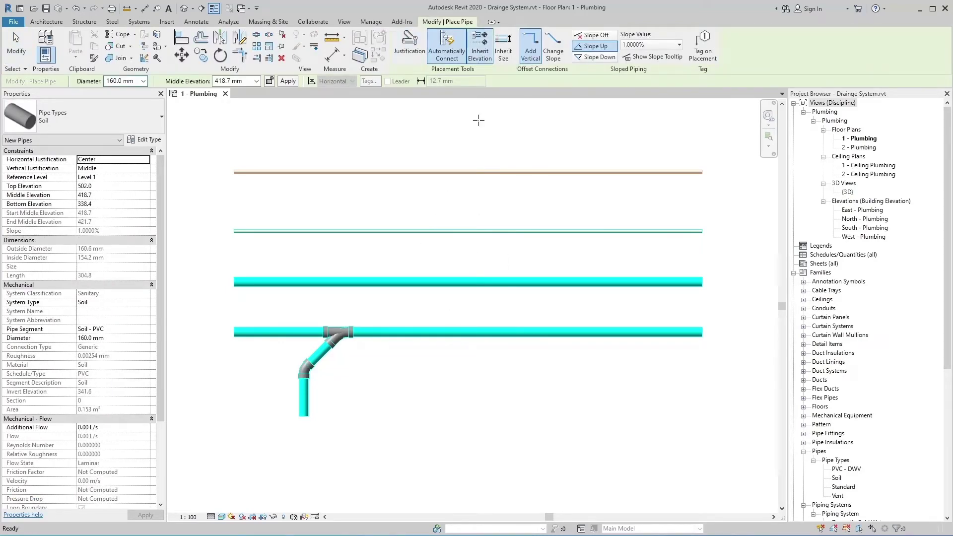
click(409, 331)
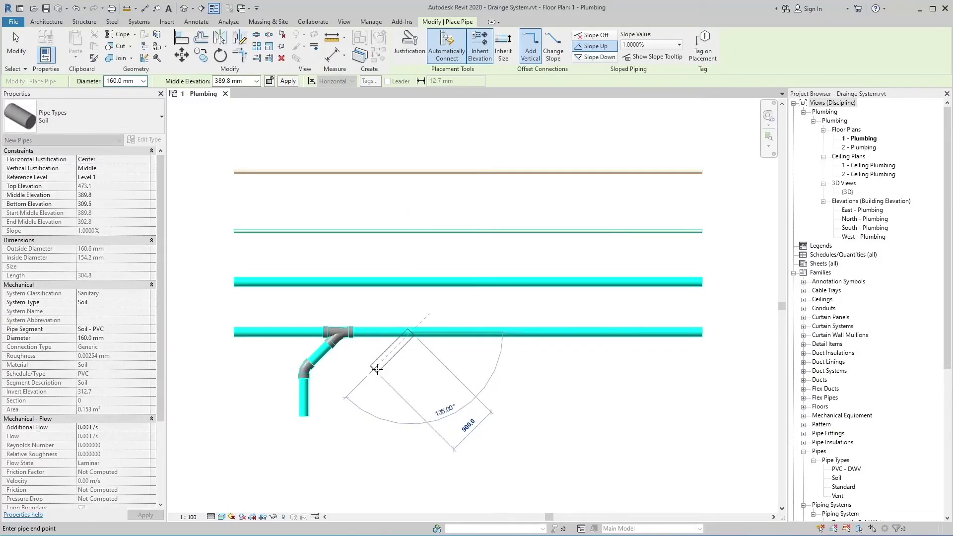
click(376, 371)
click(374, 415)
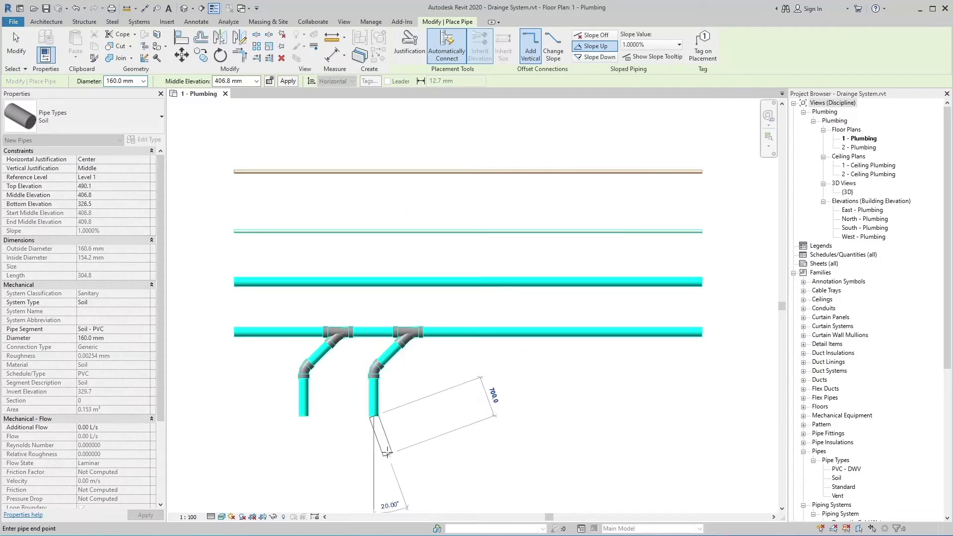
key(Escape)
key(Escape)
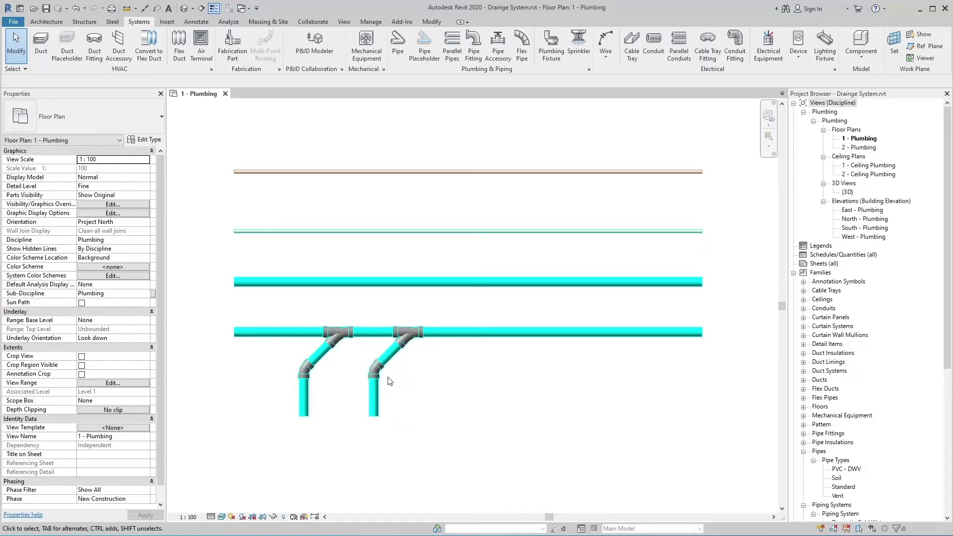
Open the family of the M_Bend - PVC - Sch 40 - DWV fitting on the second branch for editing.
click(388, 381)
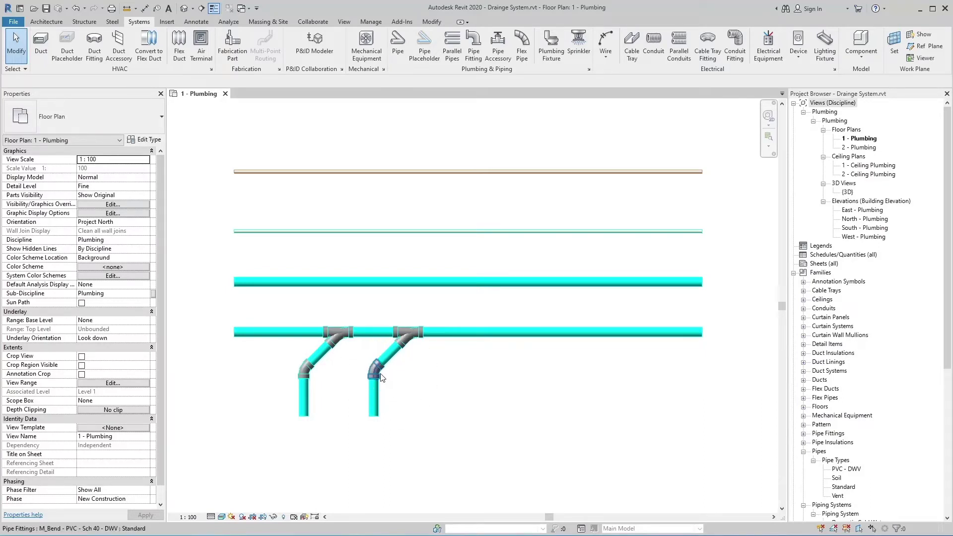
click(379, 373)
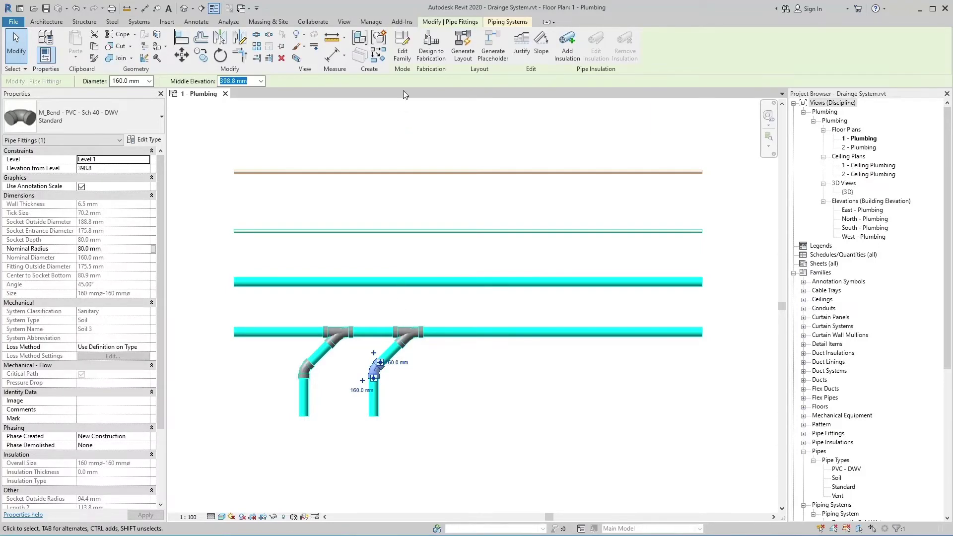
click(402, 52)
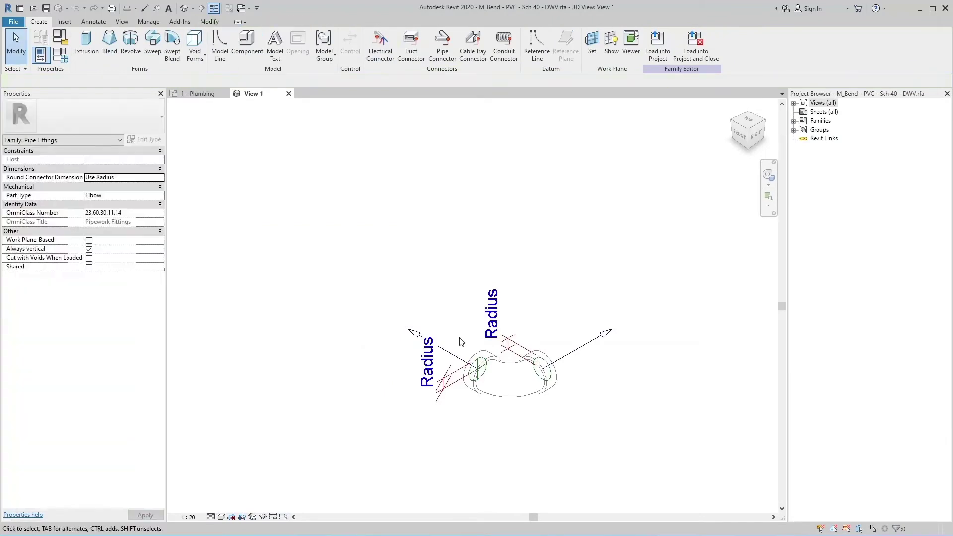
scroll(549, 429, up, 3)
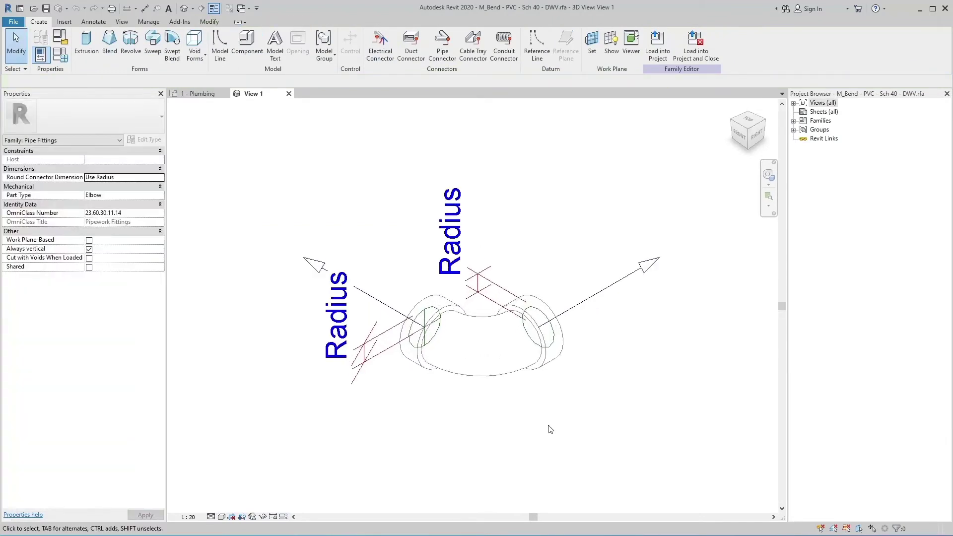
middle_drag(538, 434, 526, 433)
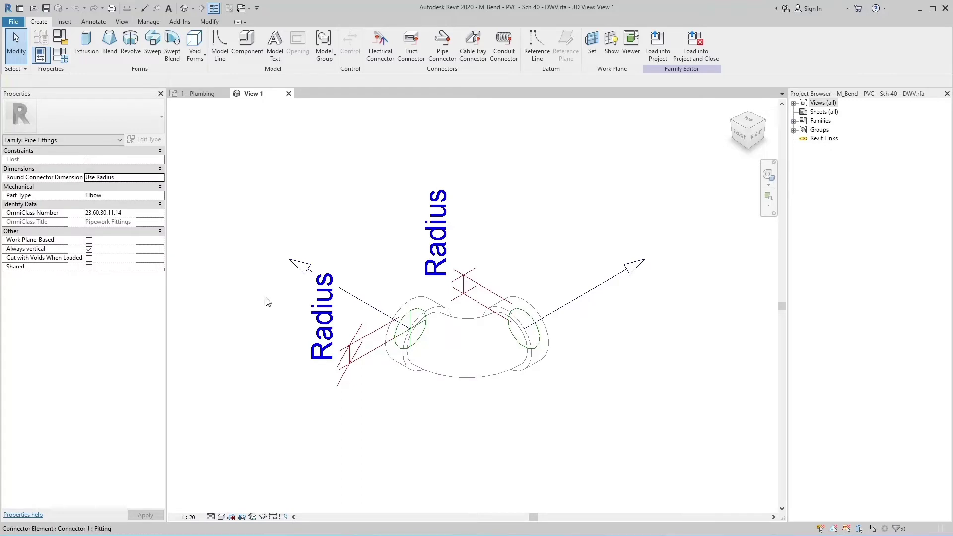
Save the bend family as "M_Bend - PVC - Sch 40 - Soil - DWV.rfa" in the Revit Lectures folder on drive D.
click(13, 23)
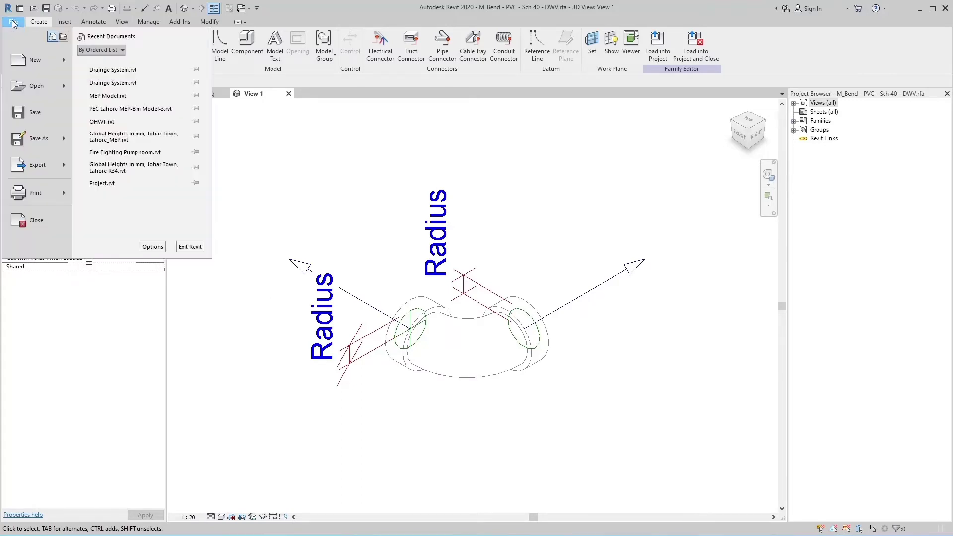
mouse_move(31, 140)
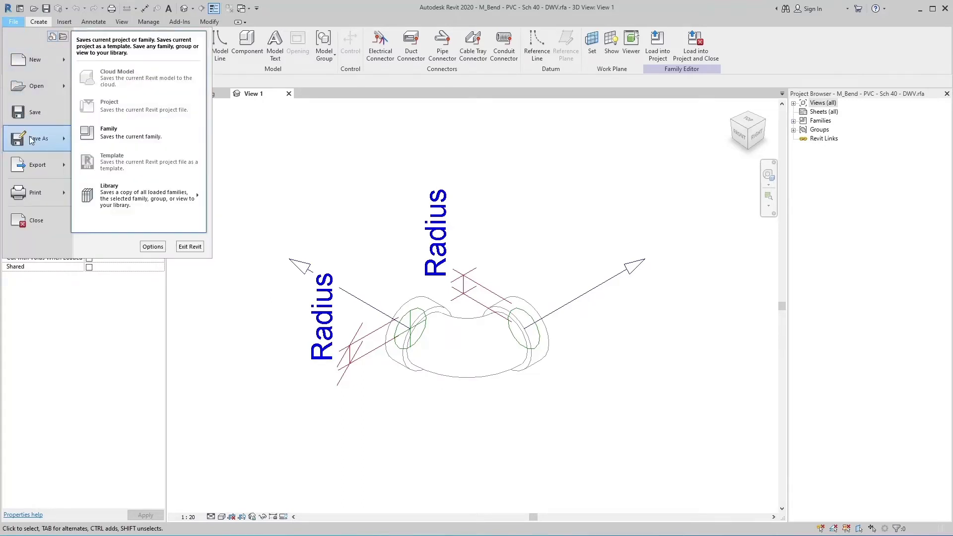
click(100, 136)
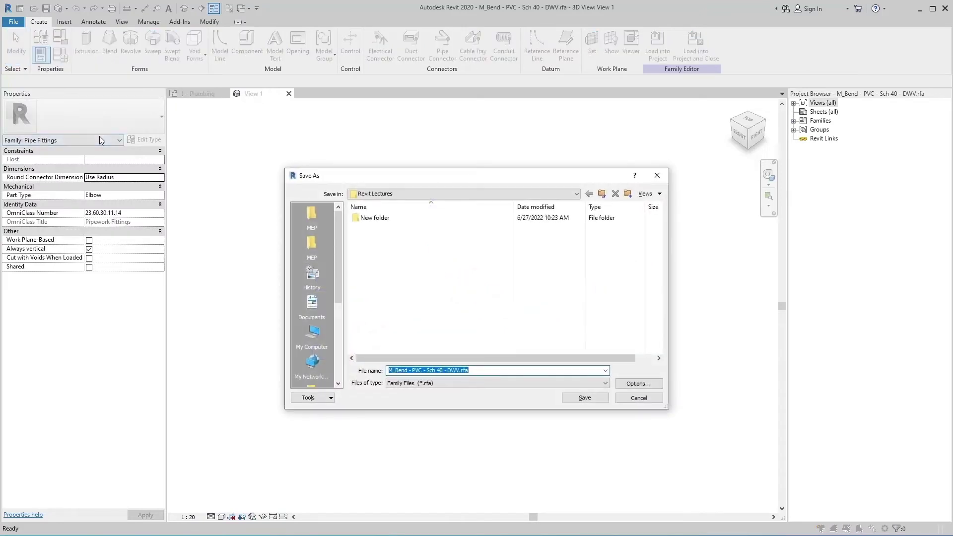
key(Left)
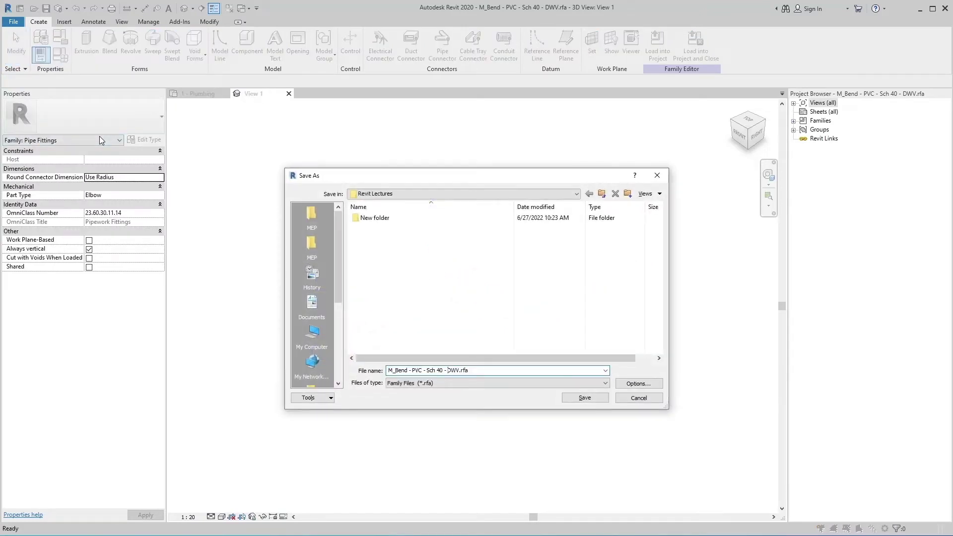
text(Soil -)
click(437, 194)
click(412, 228)
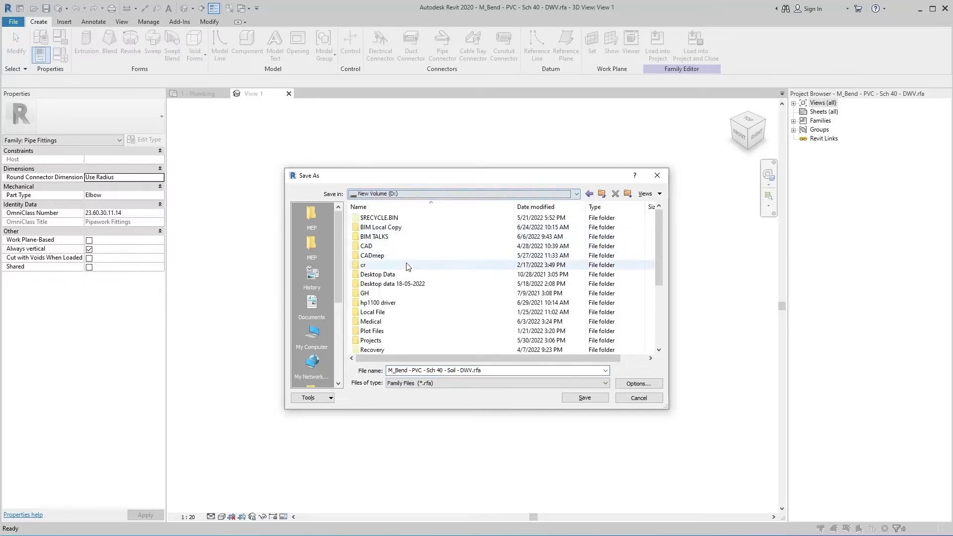
click(408, 266)
scroll(407, 268, down, 4)
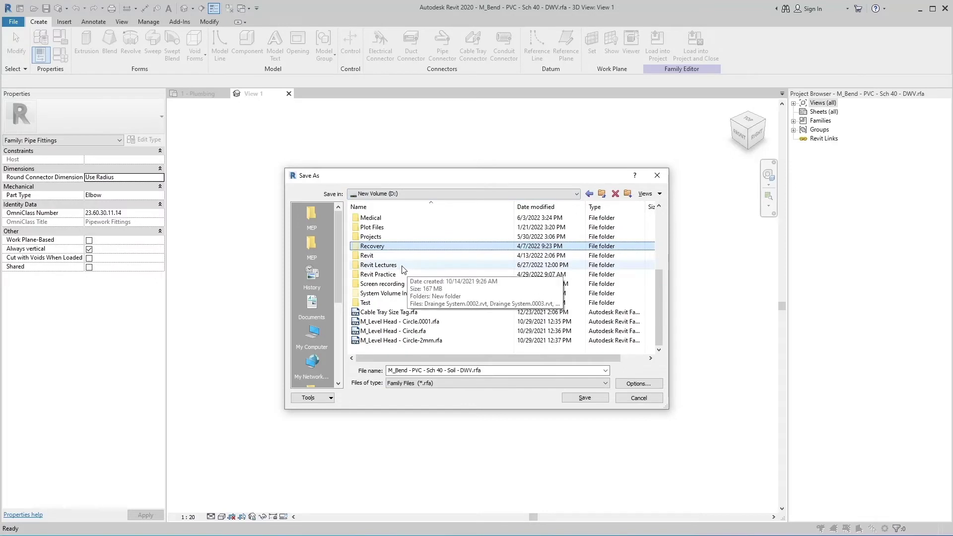
double_click(402, 265)
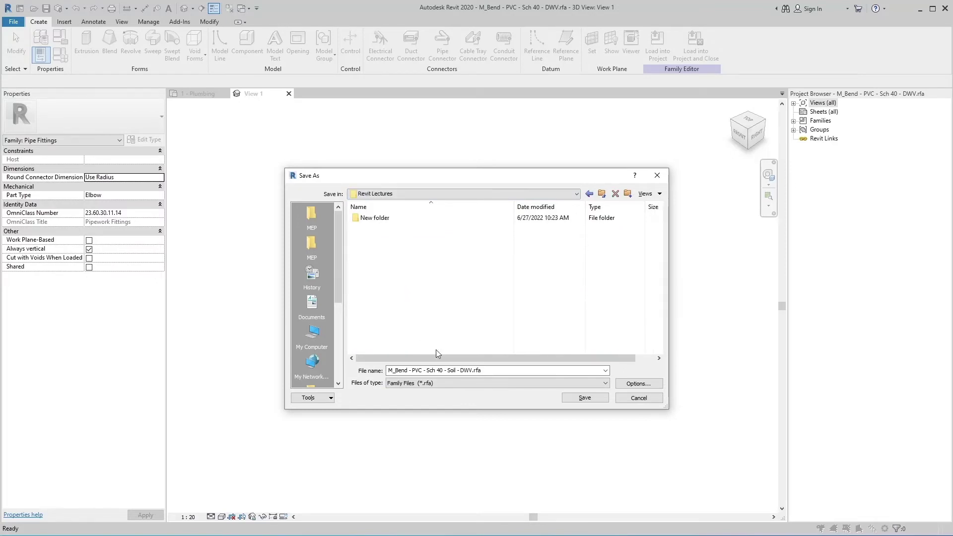
click(584, 397)
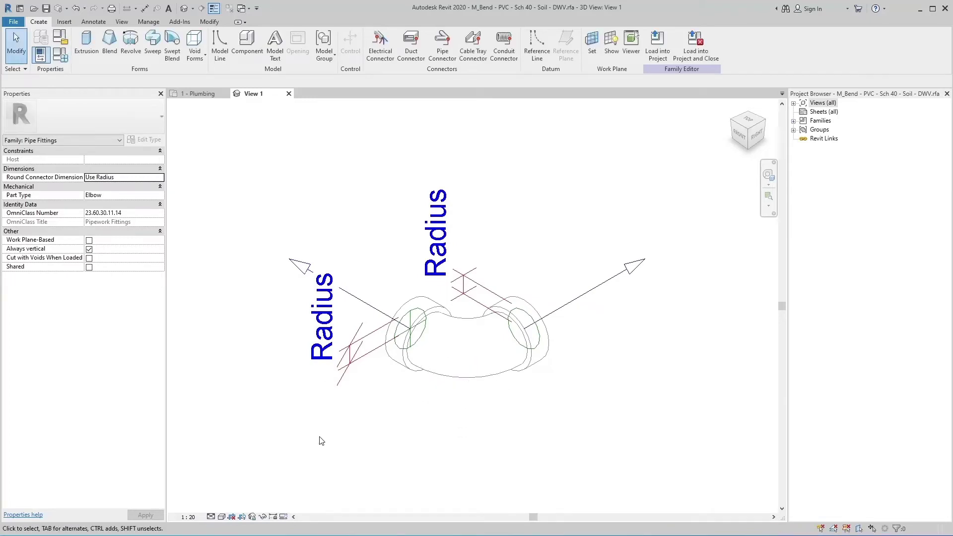
Set the visual style of the bend family's 3D view to Realistic.
click(221, 518)
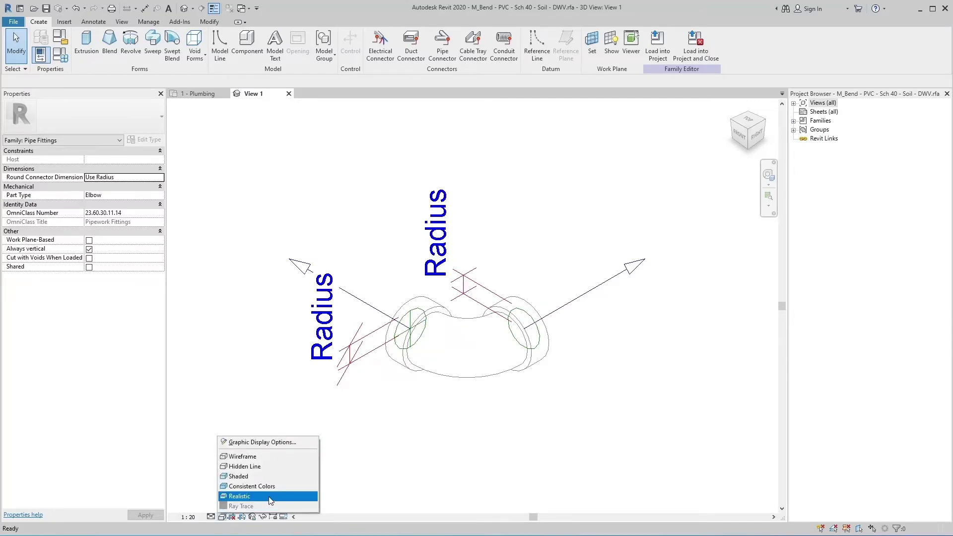
click(270, 496)
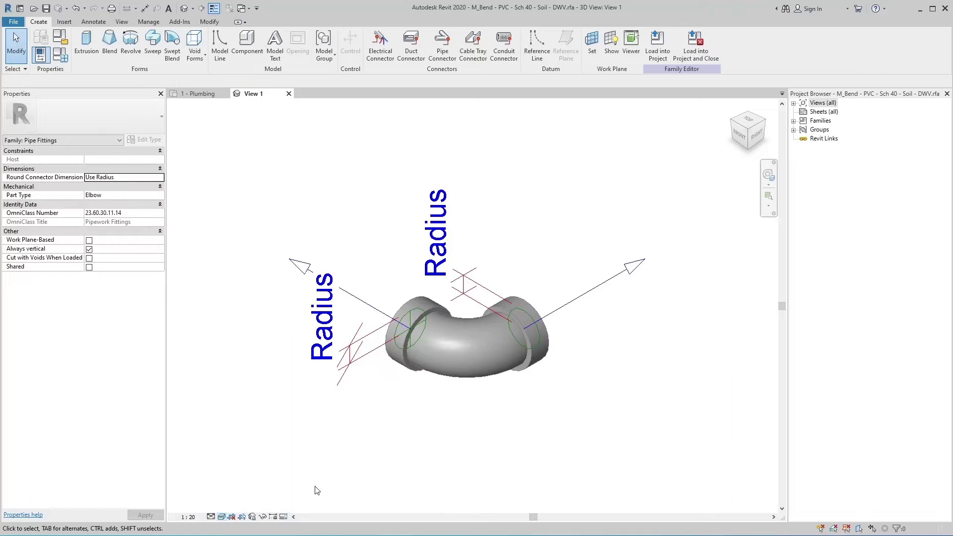
click(457, 416)
click(458, 417)
click(457, 412)
Start Transfer Project Standards in the bend family with Drainge System.rvt as the source.
click(148, 22)
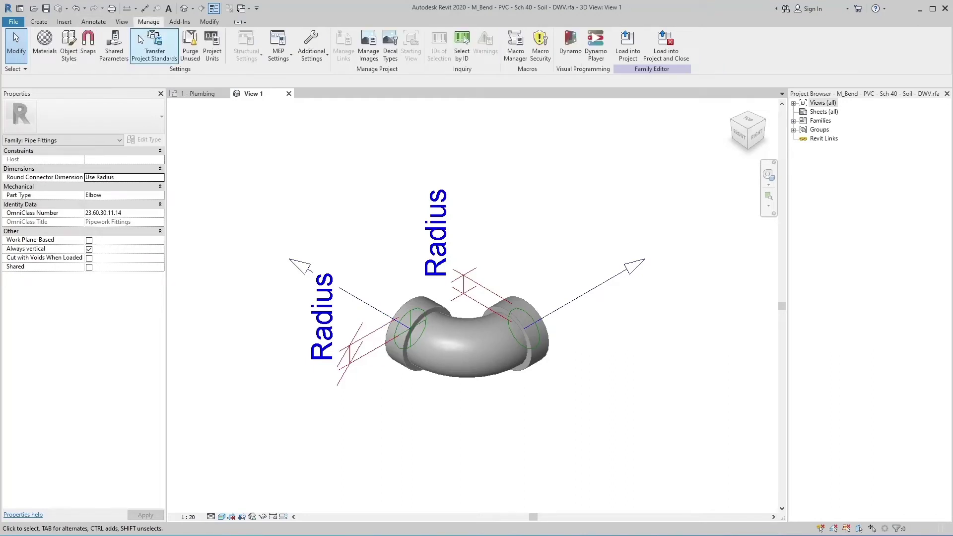
click(155, 54)
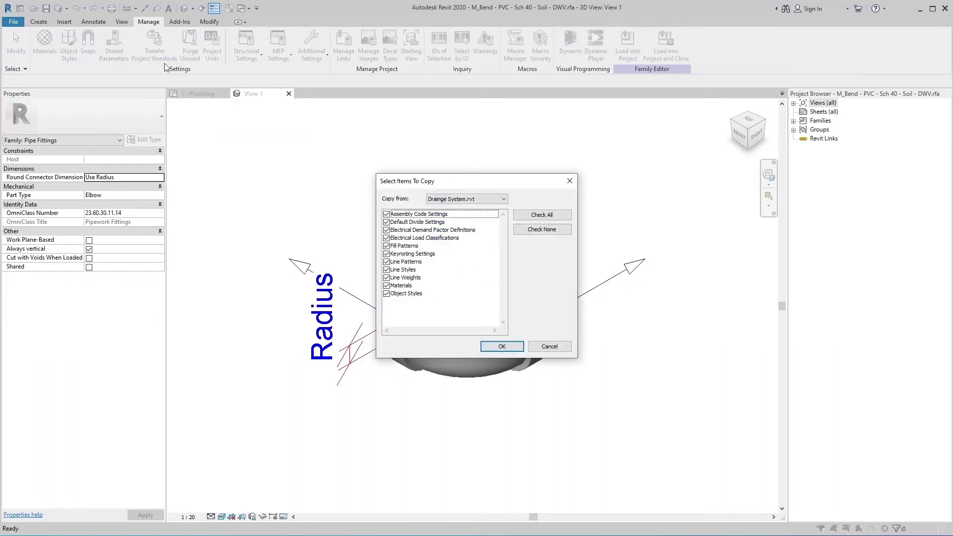
click(504, 200)
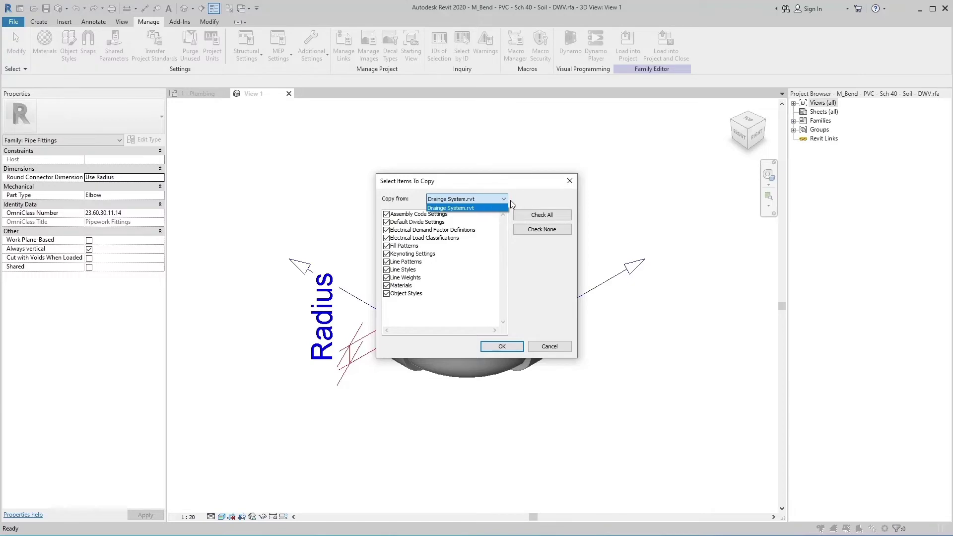
click(510, 201)
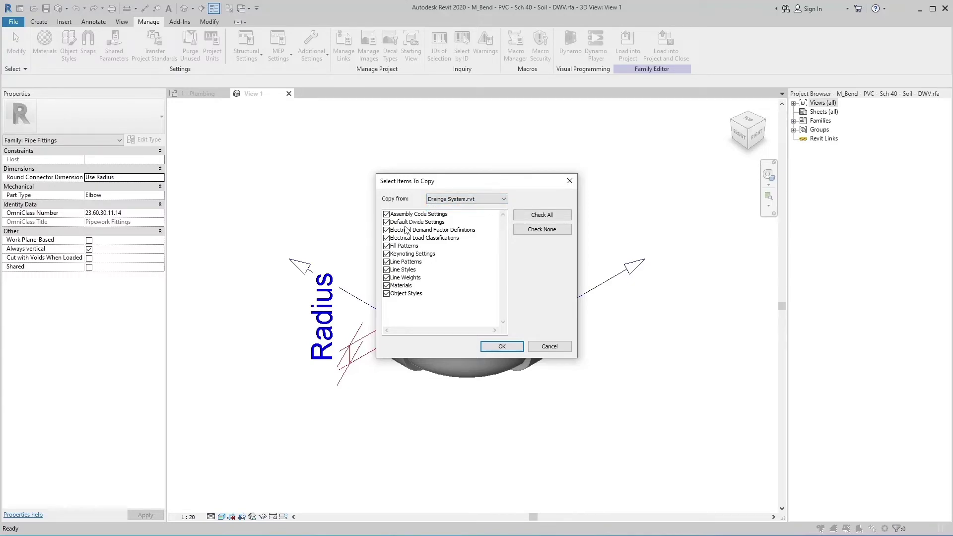
click(386, 223)
click(387, 239)
click(386, 254)
click(387, 271)
click(386, 286)
click(387, 294)
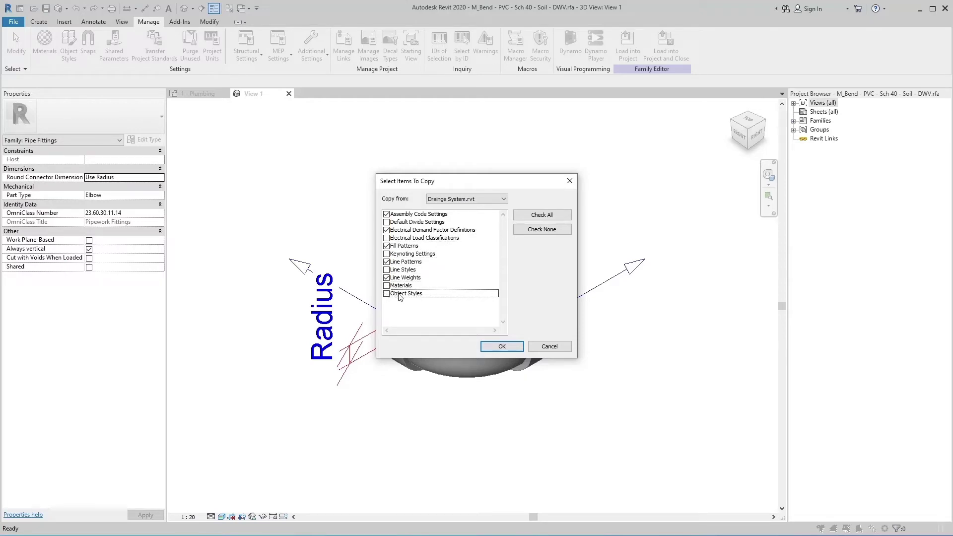
click(535, 215)
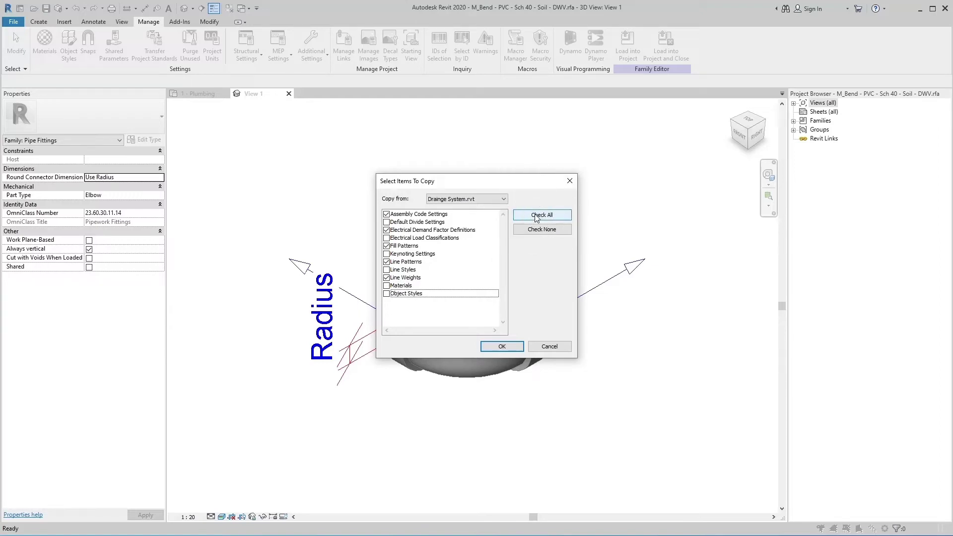
click(537, 216)
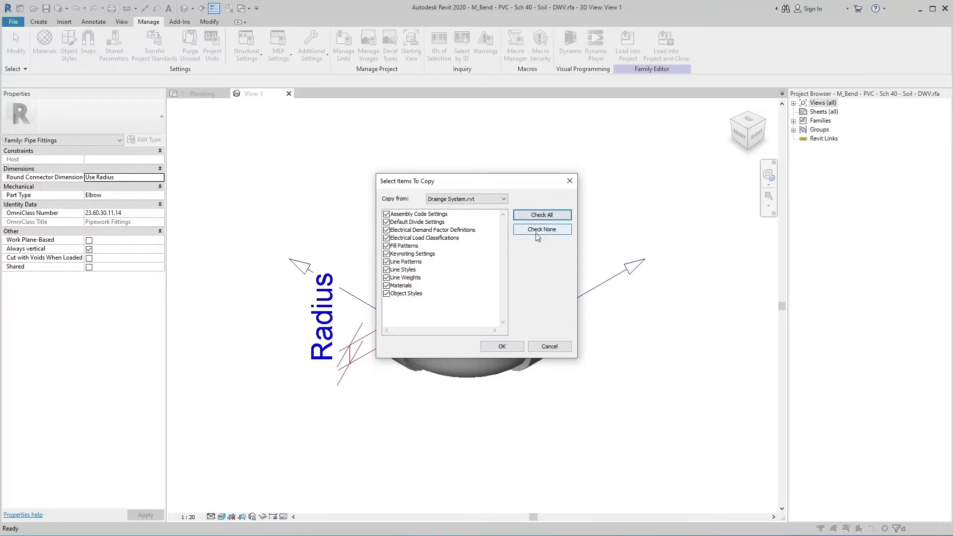
Restrict the items to copy to Materials only and transfer them from Drainge System.rvt into the bend family.
click(536, 235)
click(536, 231)
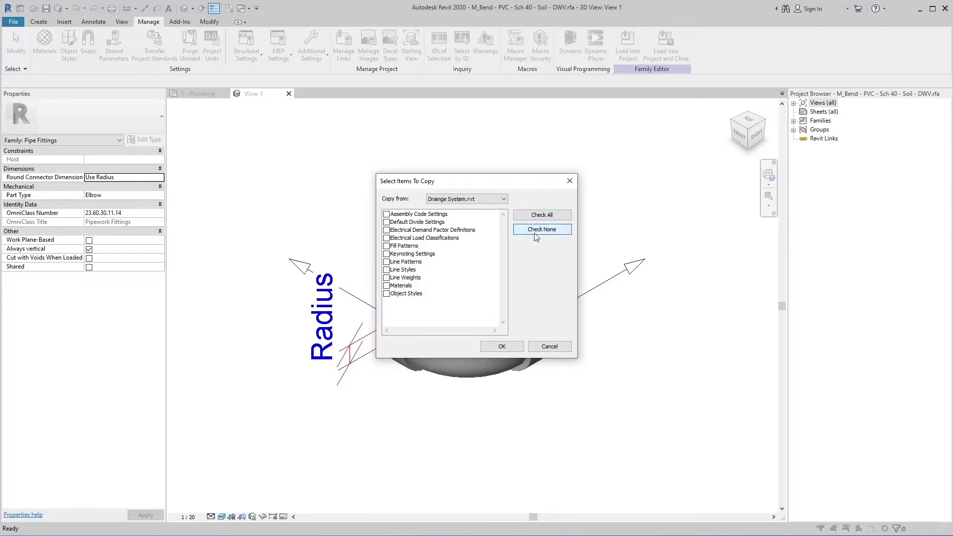
click(387, 287)
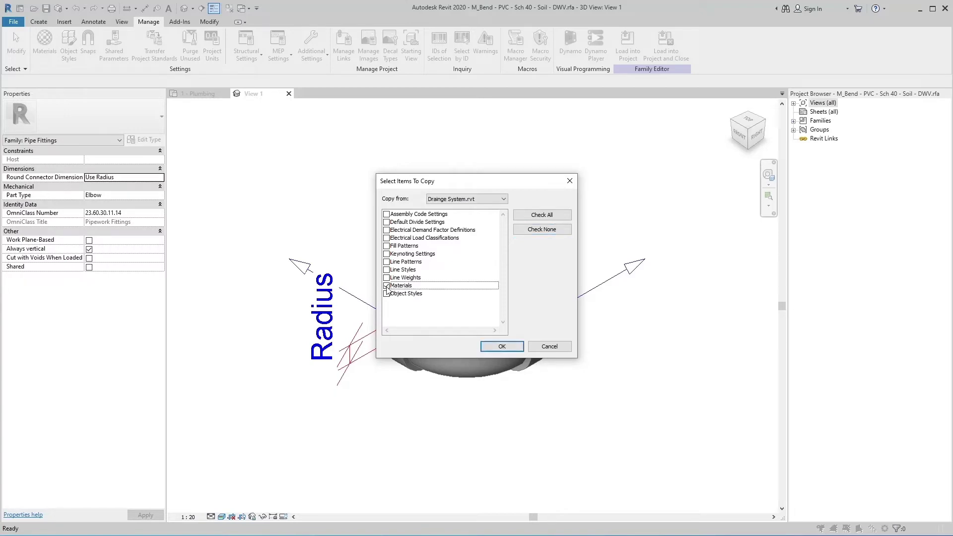
click(500, 348)
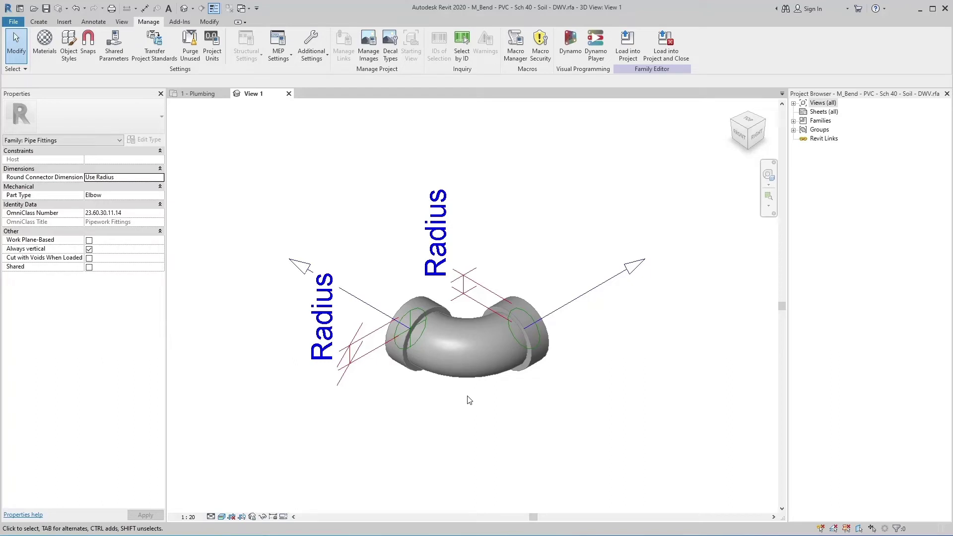
Assign the Soil material to all three sweeps of the bend: the elbow body and both end sockets.
click(424, 297)
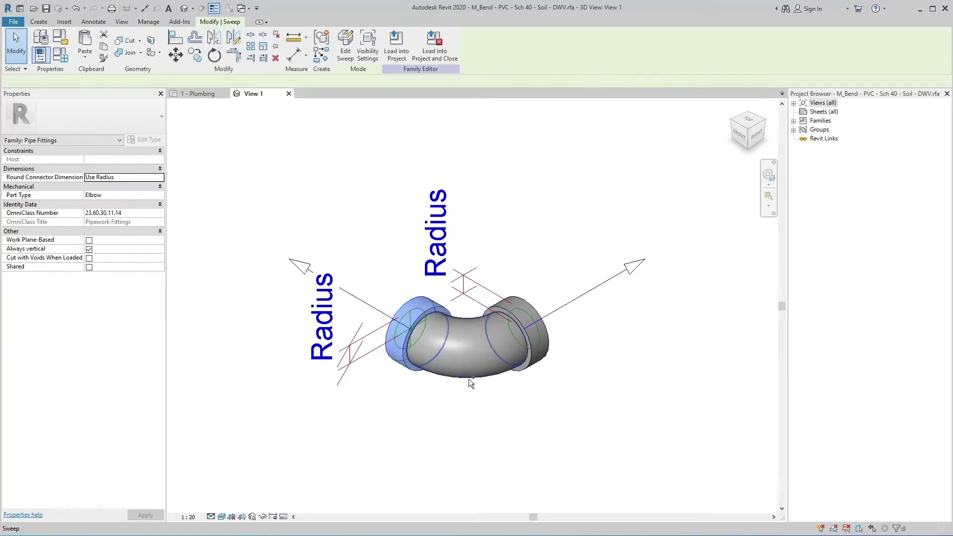
ctrl+click(468, 371)
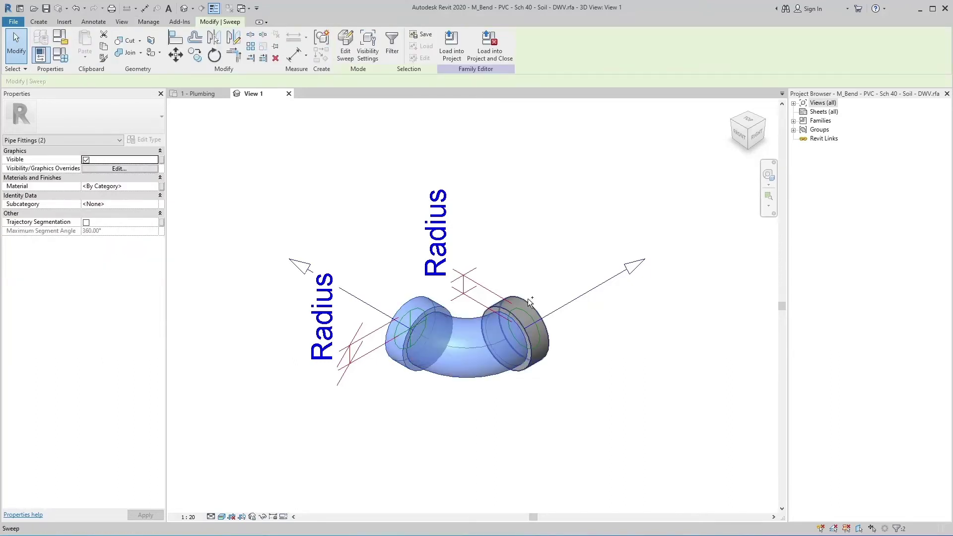
ctrl+click(529, 301)
click(139, 187)
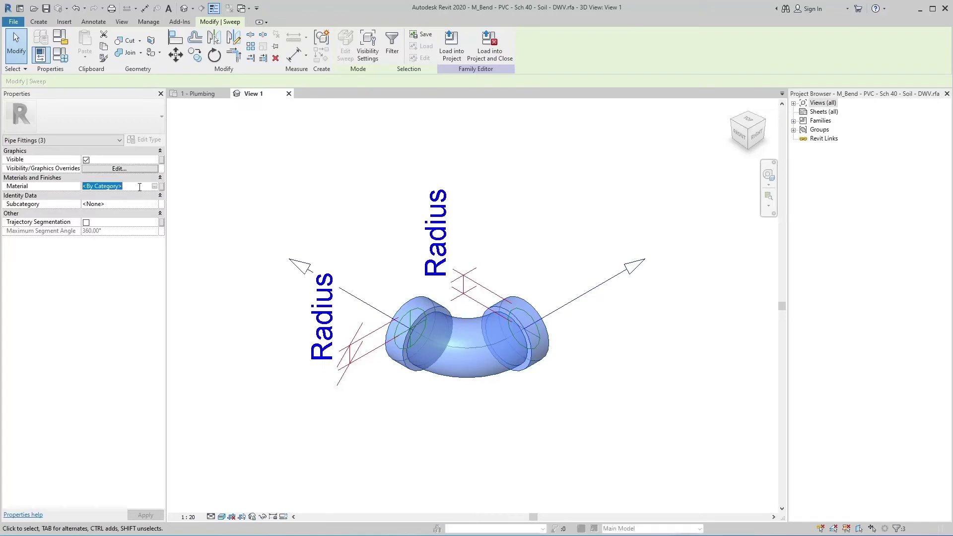
click(154, 187)
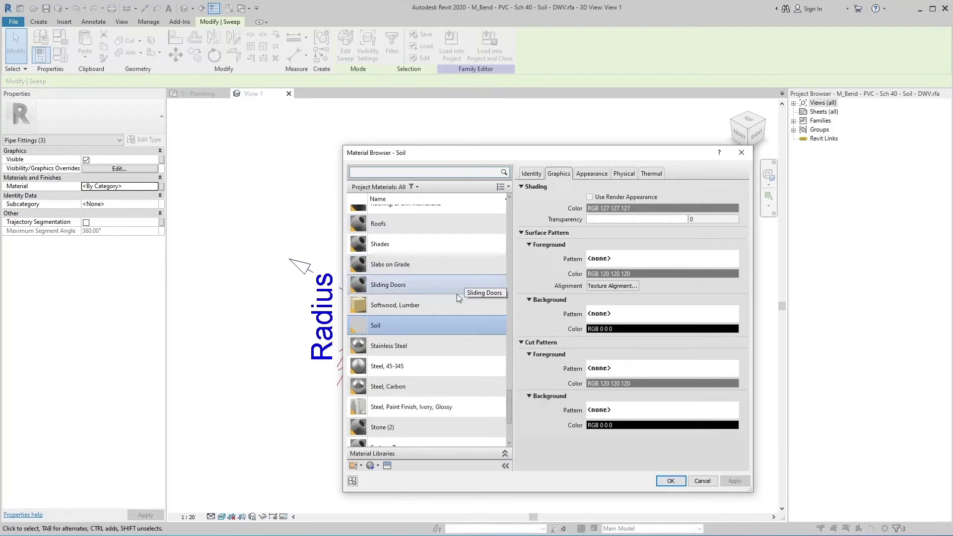
click(431, 326)
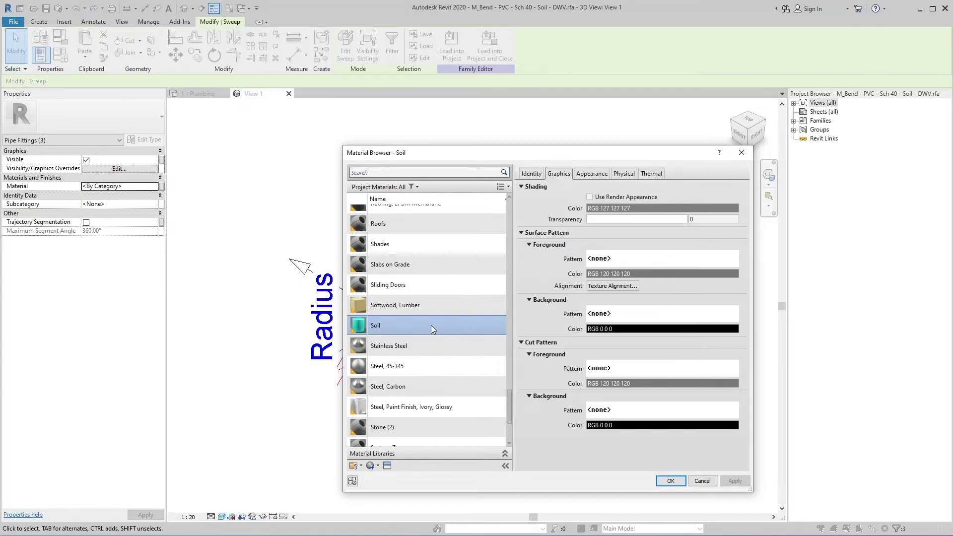
click(671, 482)
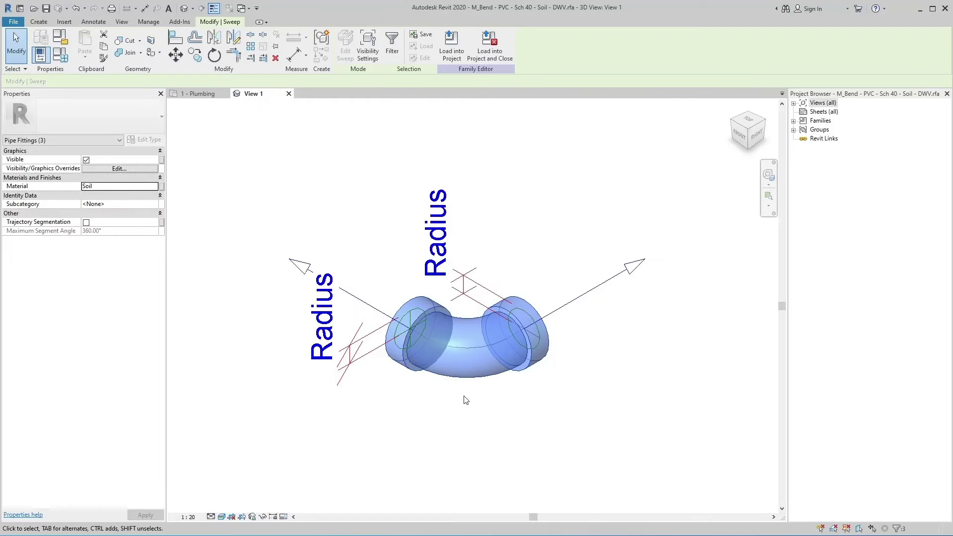
click(466, 400)
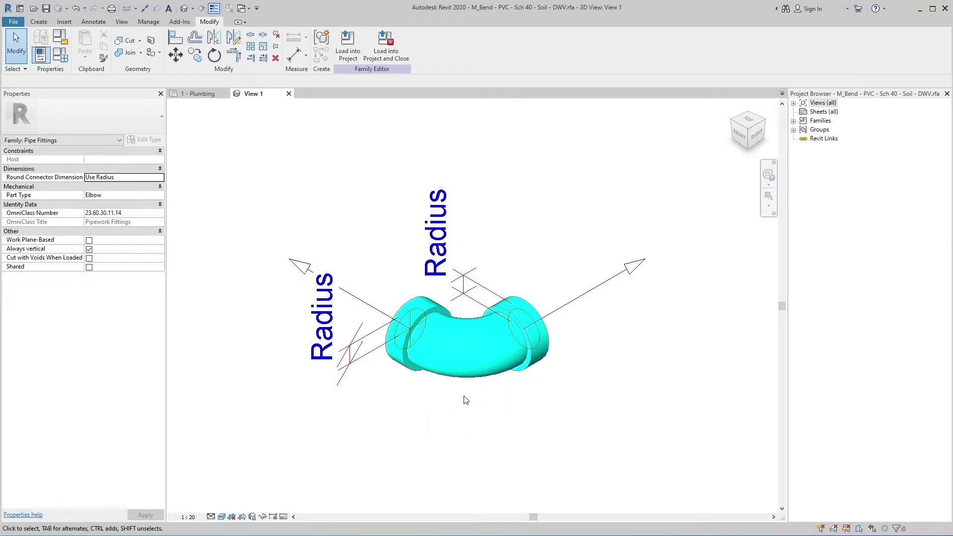
Load the Soil bend family into Drainge System.rvt and place one instance between the two large Soil pipes in the 1 - Plumbing plan.
click(353, 59)
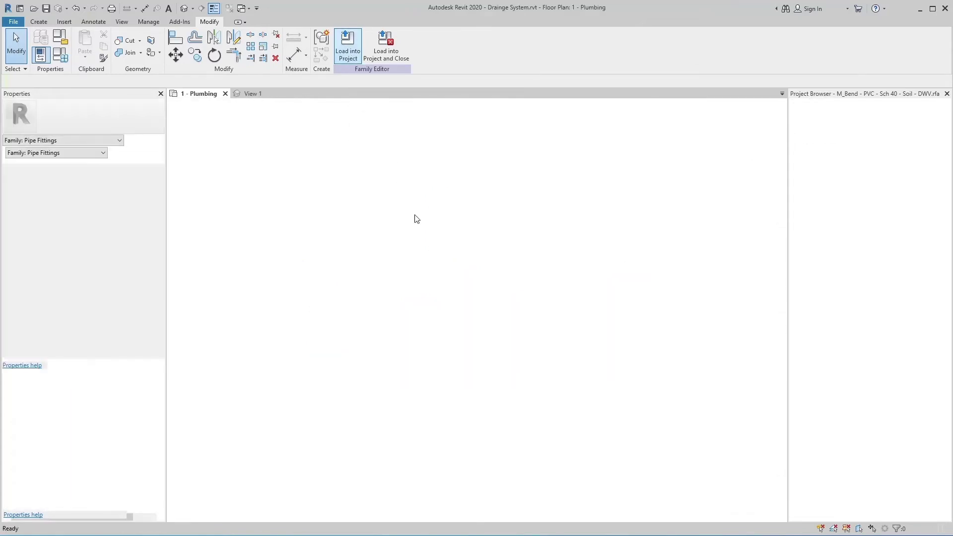
scroll(430, 317, up, 3)
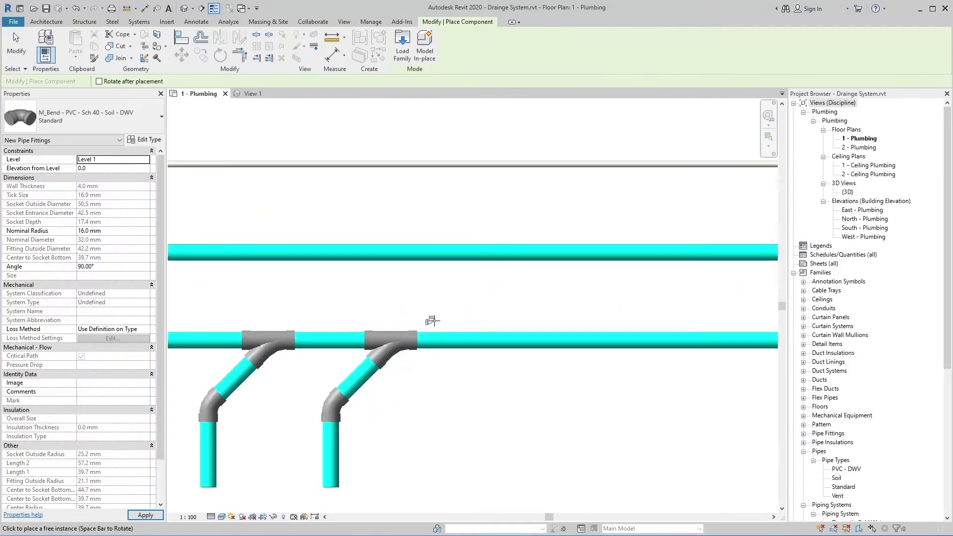
click(439, 312)
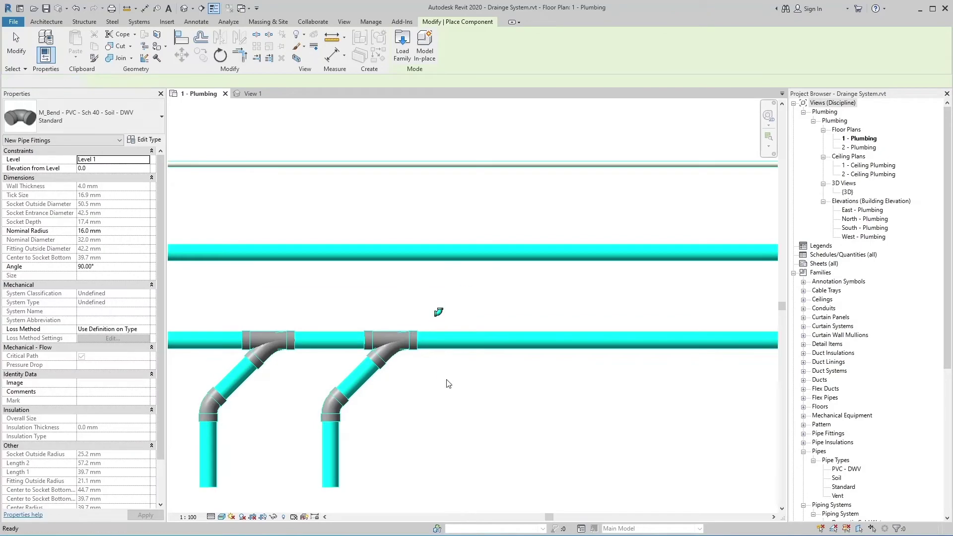
key(Escape)
Draw a third Soil branch off the lower main: a diagonal run about 800 mm long at 45°, followed by a run perpendicular to the main.
scroll(448, 382, up, 1)
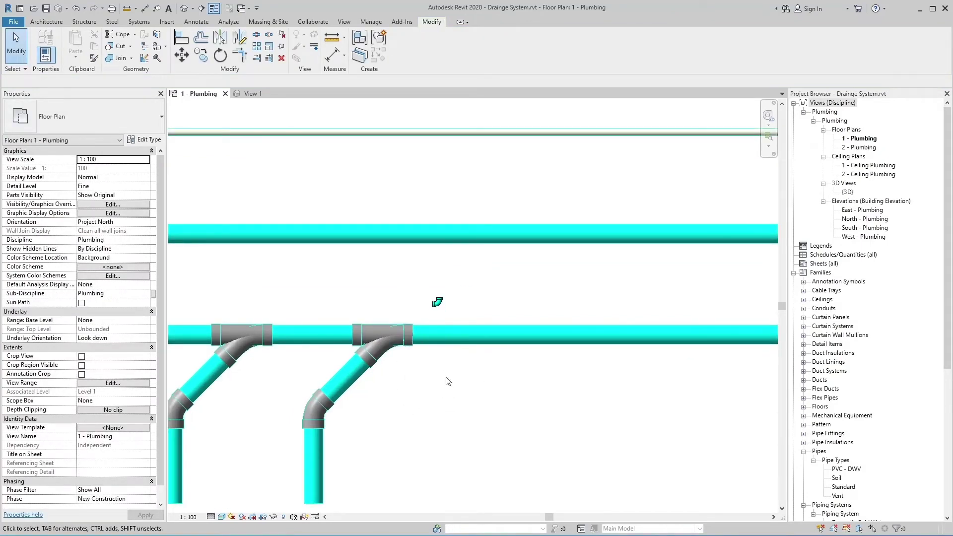
scroll(493, 273, down, 3)
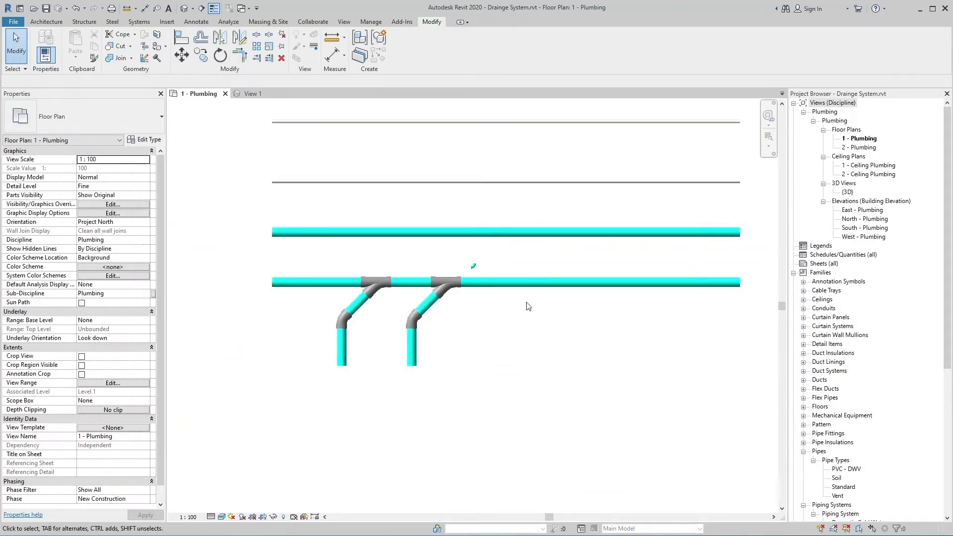
middle_drag(527, 329, 506, 366)
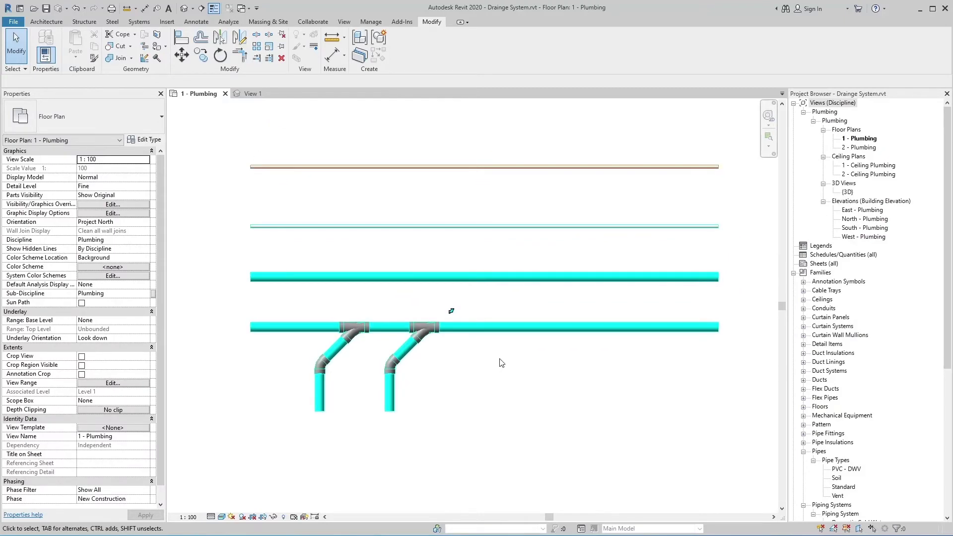
click(144, 24)
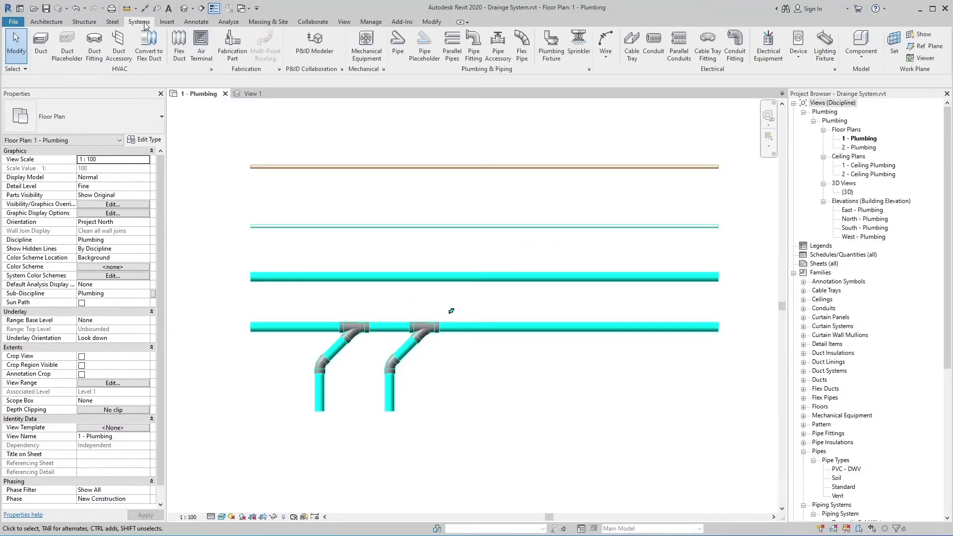
click(398, 45)
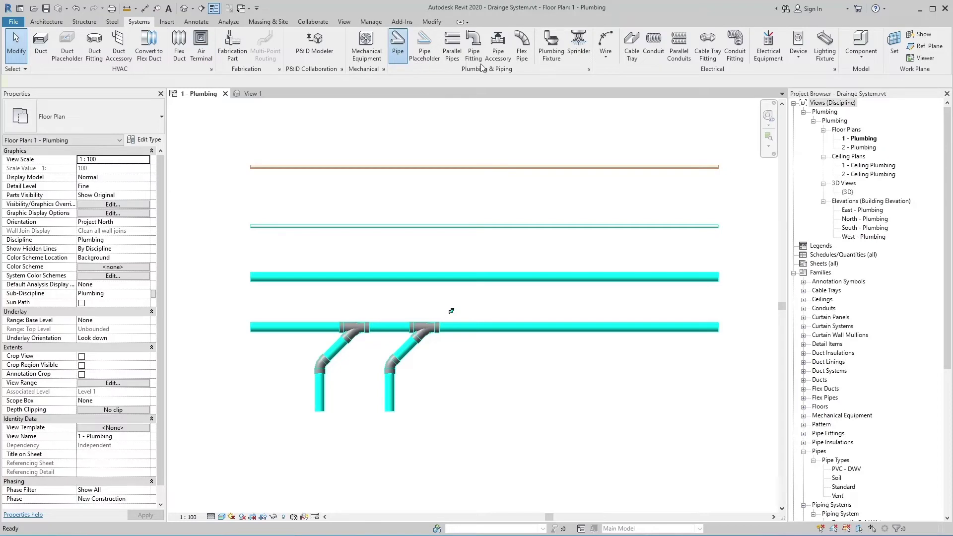
click(503, 330)
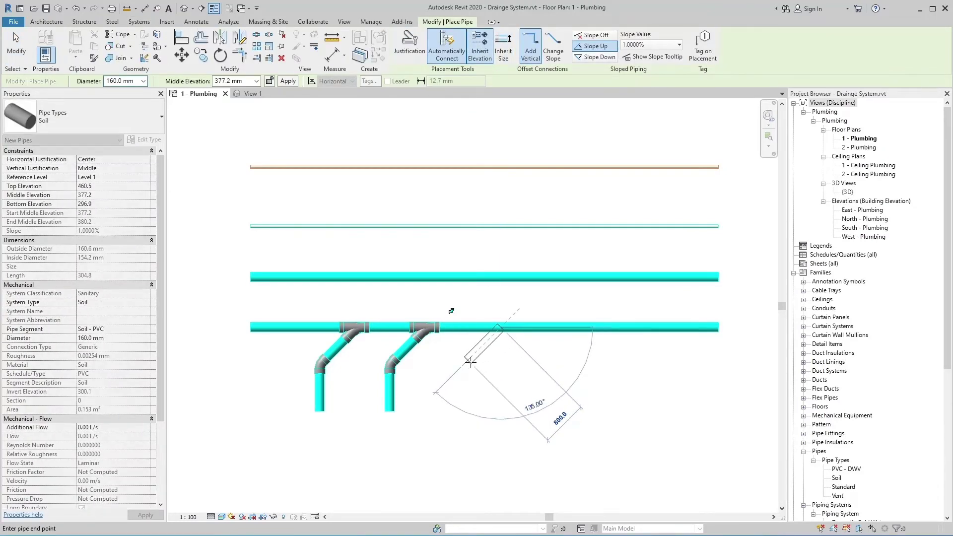
click(469, 411)
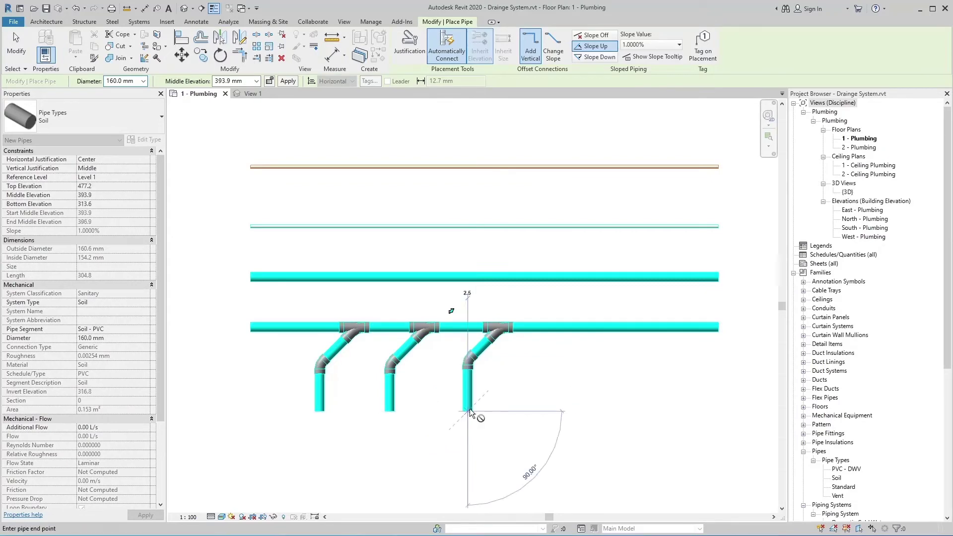
key(Escape)
key(Escape)
scroll(485, 386, up, 1)
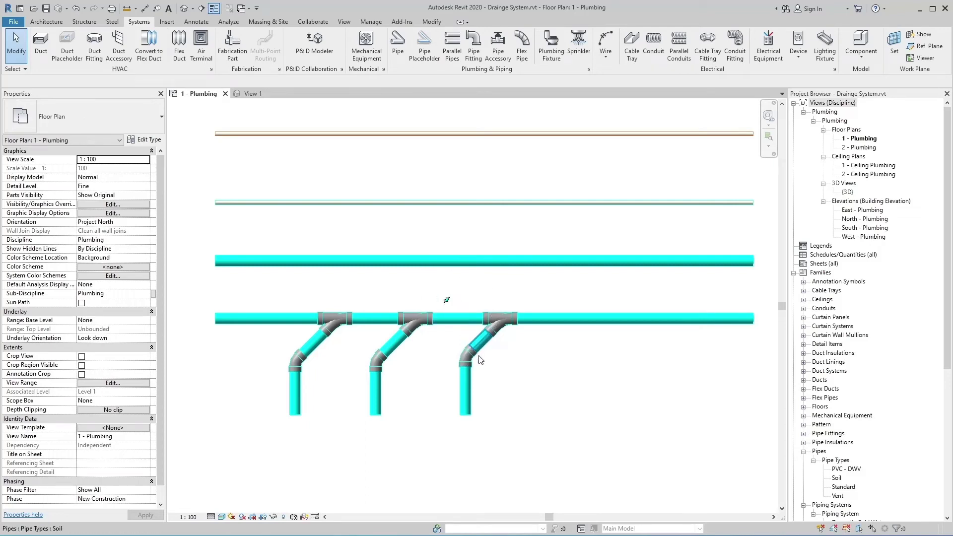
Set the elbow in the Soil pipe type's routing preferences to M_Bend - PVC - Sch 40 - Soil - DWV: Standard.
key(ctrl)
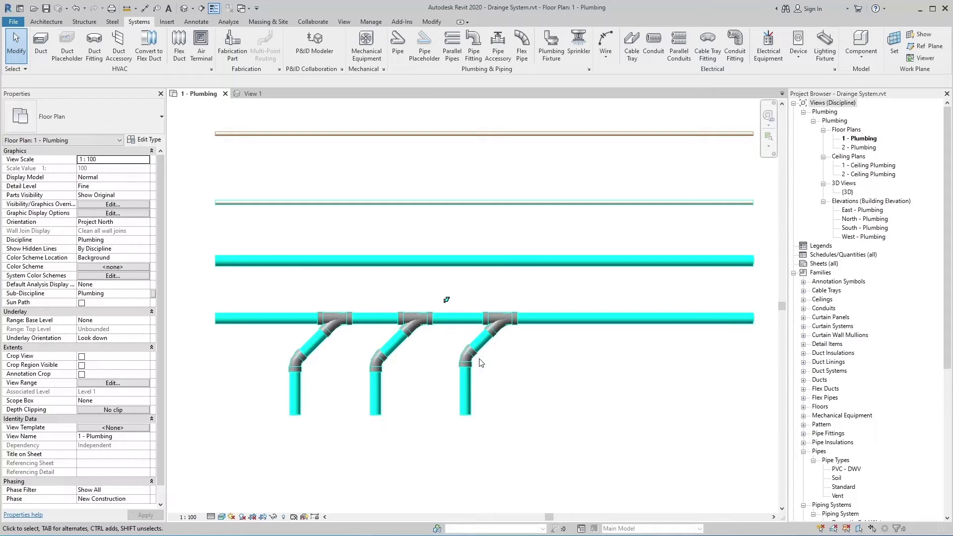
key(ctrl)
click(836, 479)
right_click(837, 478)
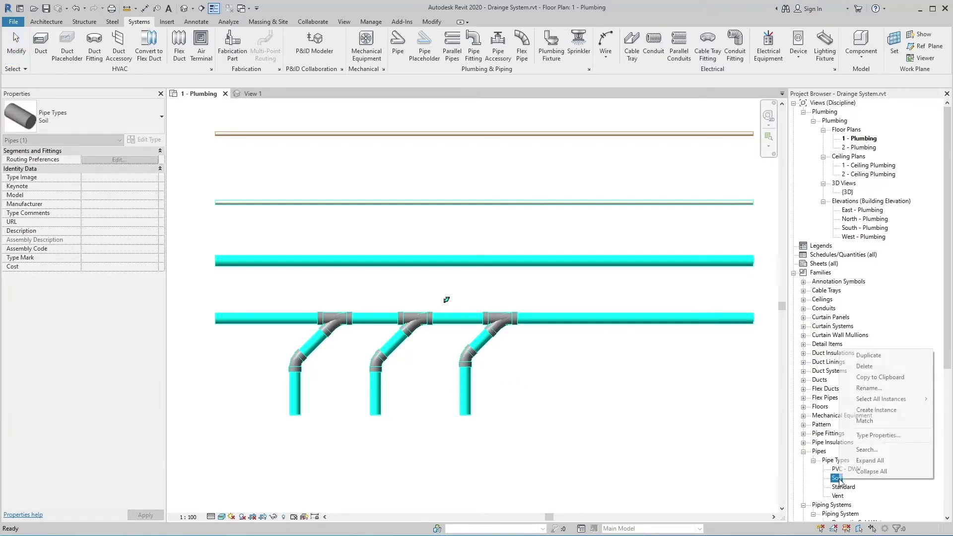
click(903, 435)
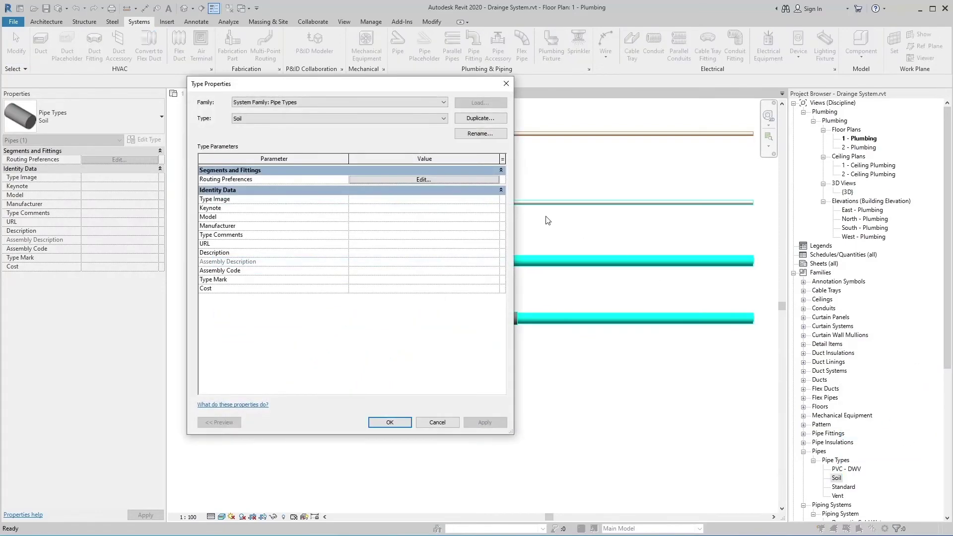
click(420, 180)
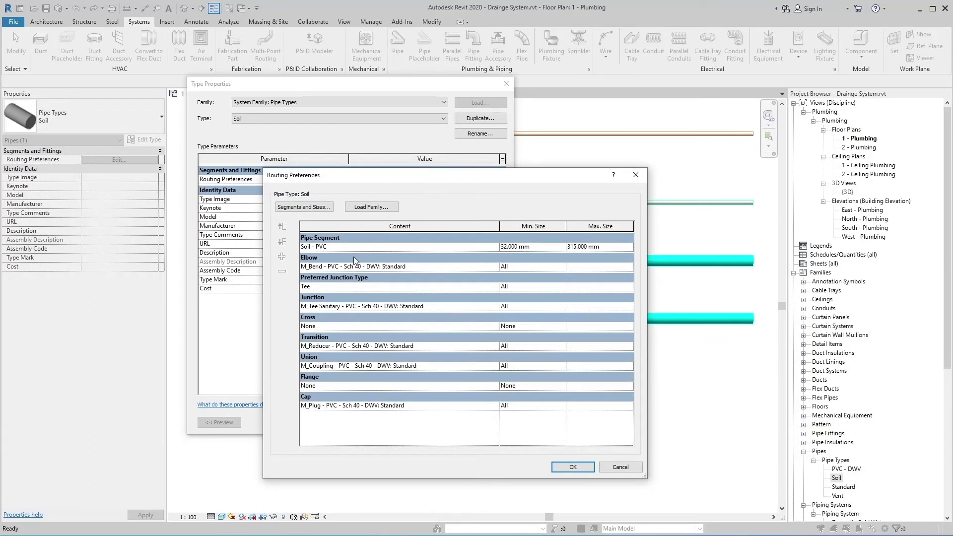
click(452, 270)
click(495, 268)
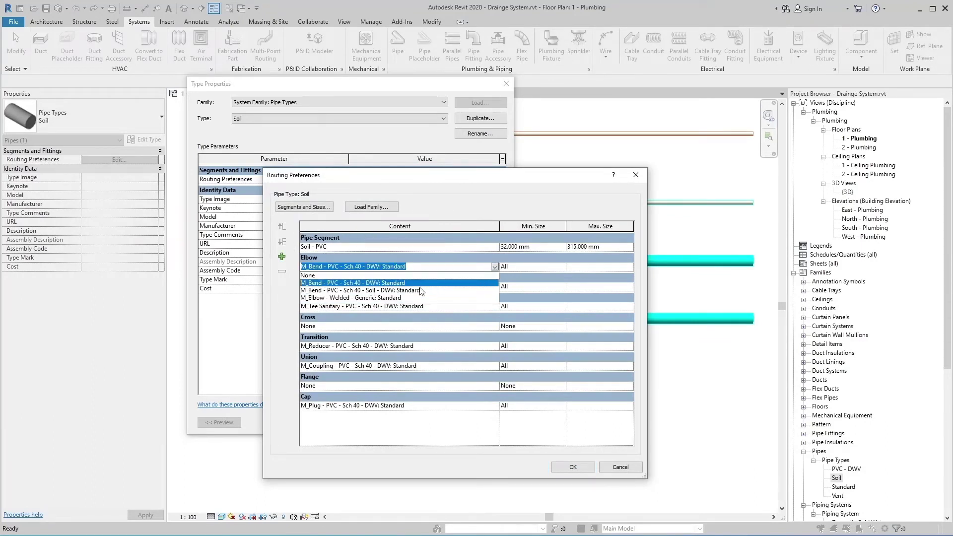
click(373, 290)
click(373, 268)
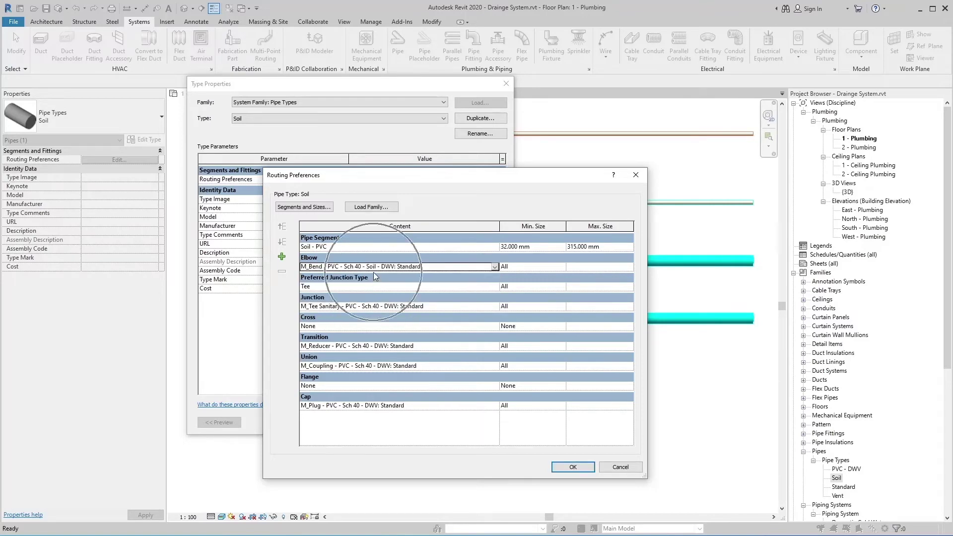
click(565, 468)
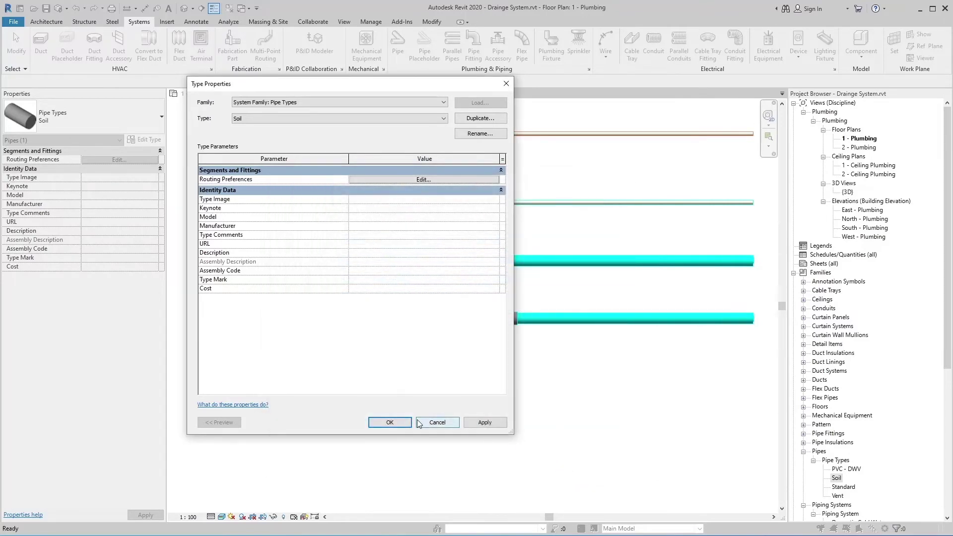
click(400, 422)
Create a similar 160 mm Soil pipe as a fourth branch off the lower main, with an 800 mm diagonal run at 45° and a perpendicular run.
click(564, 320)
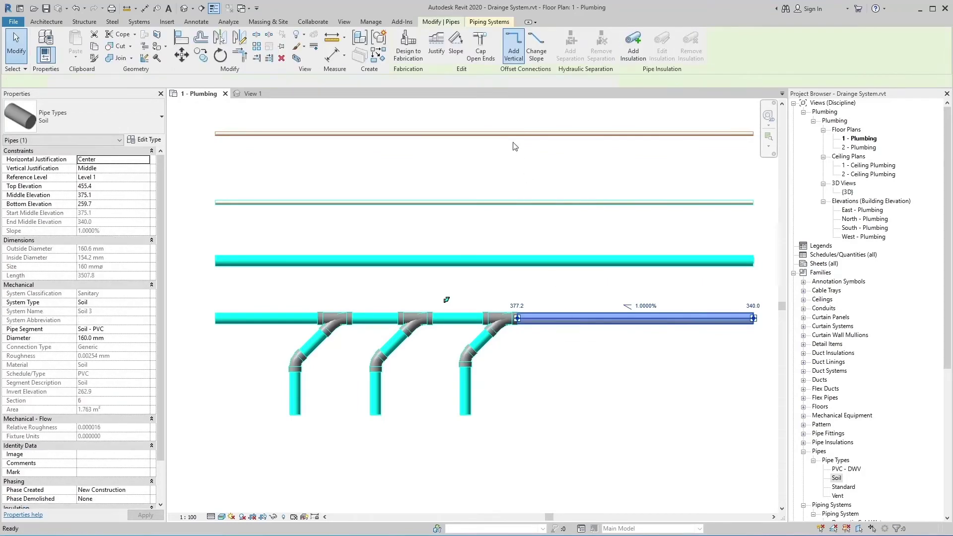
key(c)
key(s)
click(568, 318)
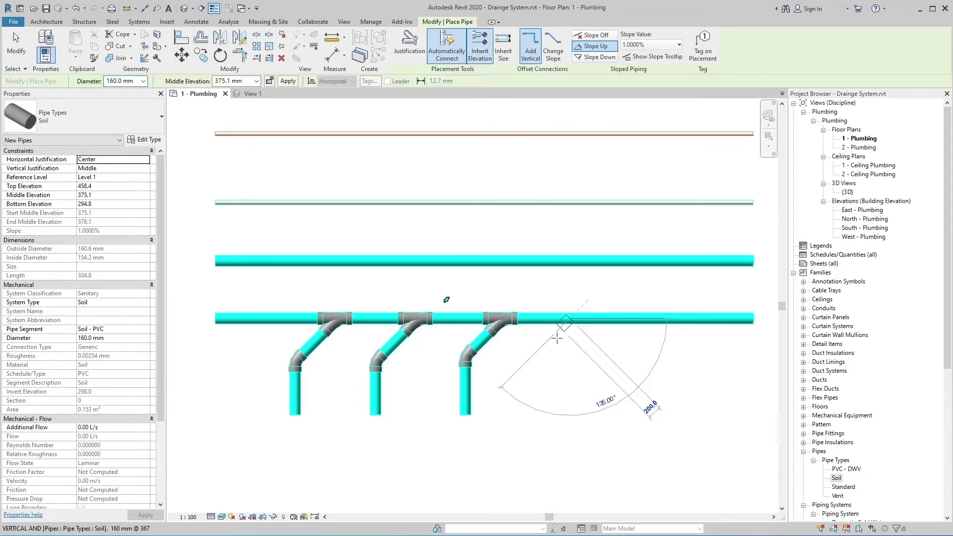
click(531, 357)
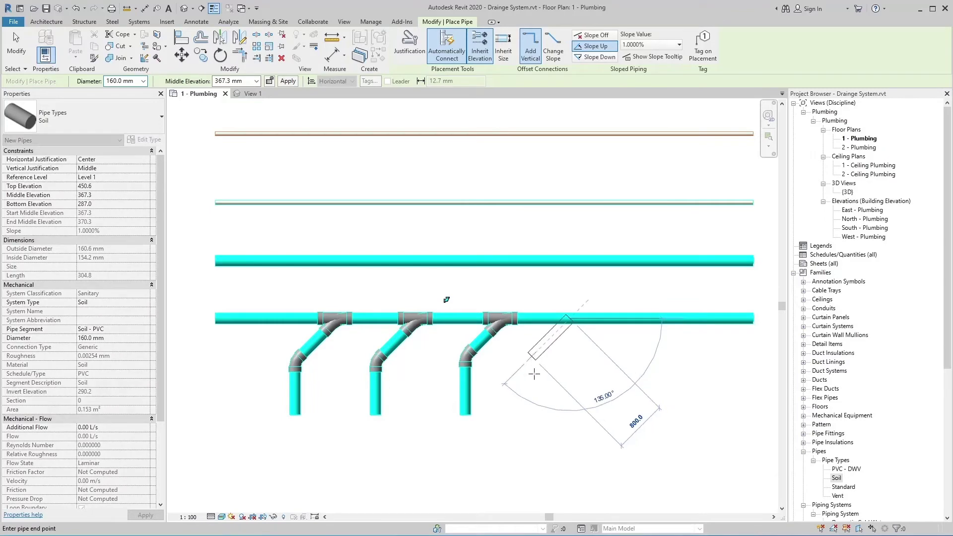
click(532, 407)
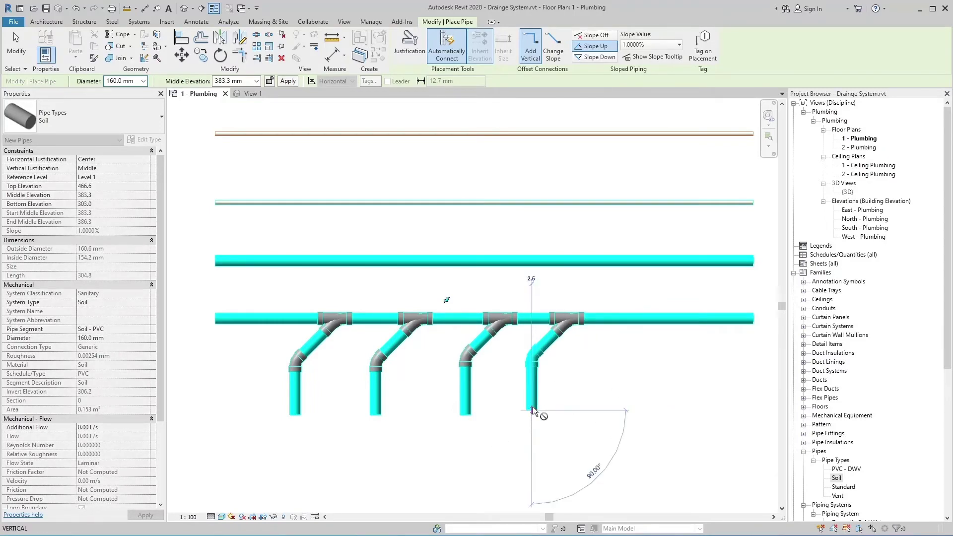
Change the elbows of the first three Soil branches to M_Bend - PVC - Sch 40 - Soil - DWV: Standard.
key(Escape)
key(Escape)
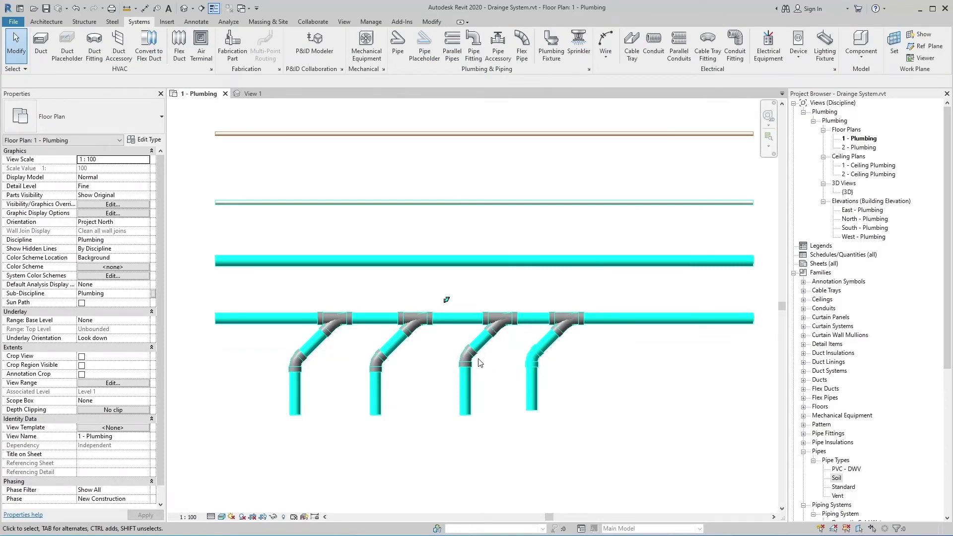
key(ctrl)
key(ctrl)
key(ctrl)
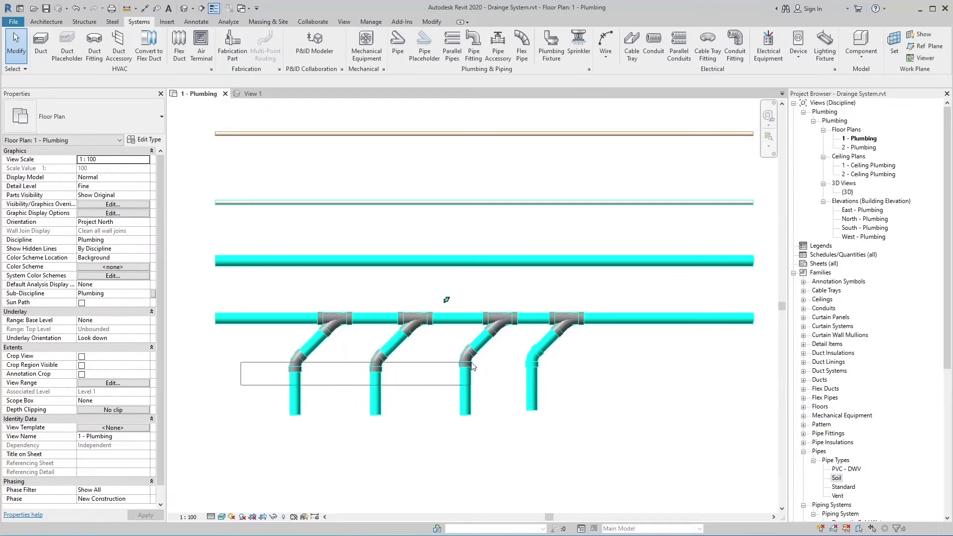
drag(267, 383, 487, 342)
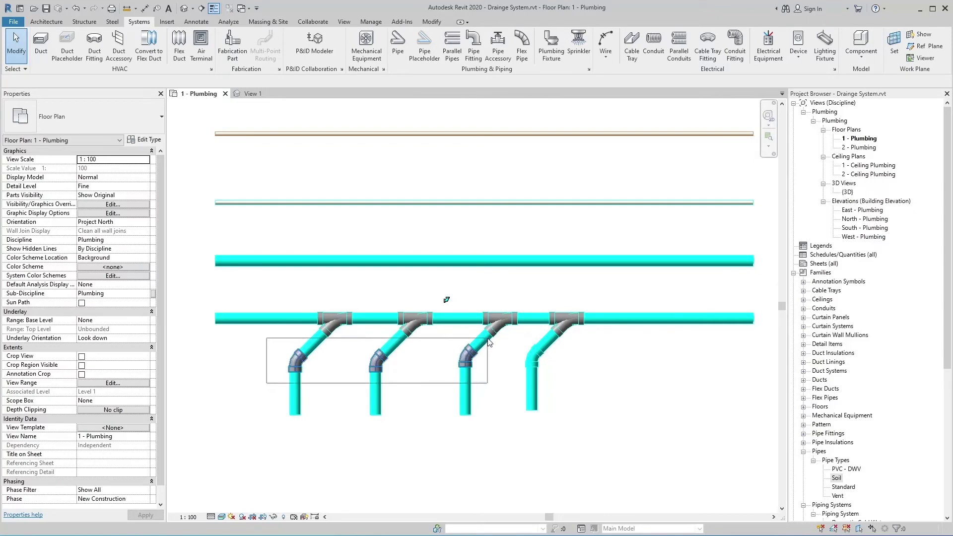
click(91, 116)
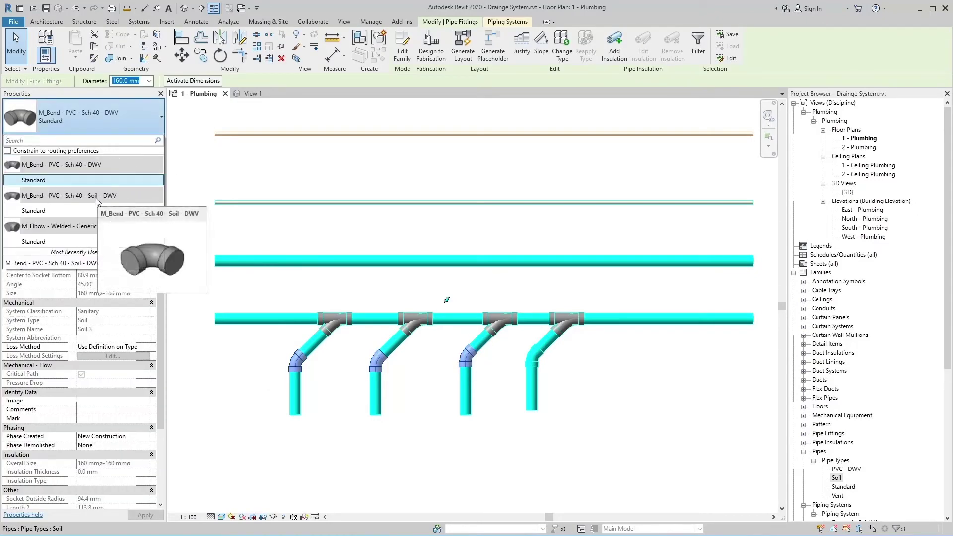
click(77, 211)
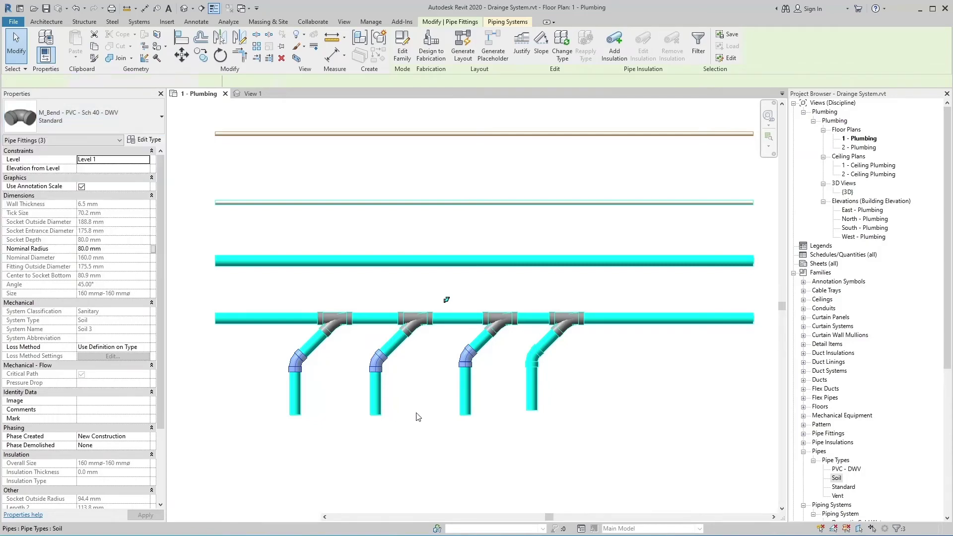
click(417, 419)
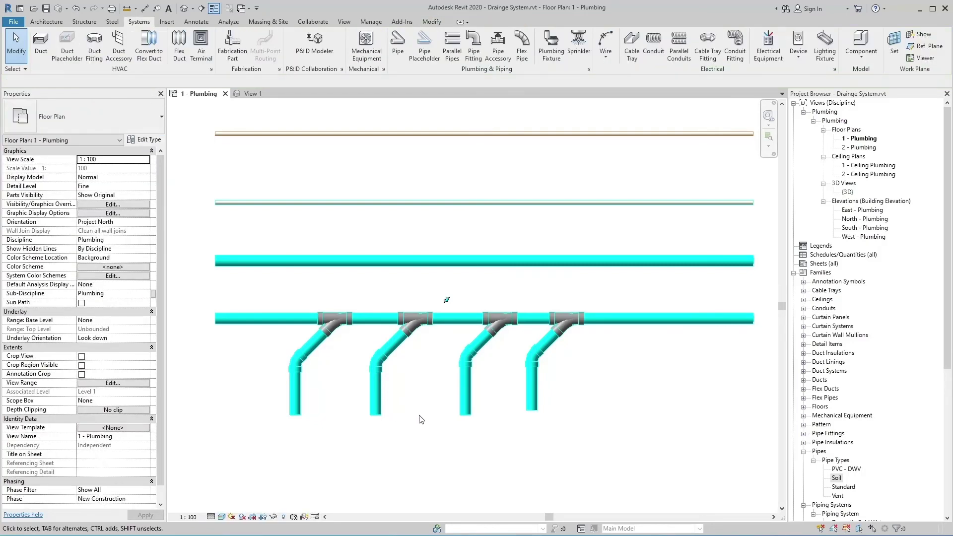
Open the sanitary tee family of the second branch for editing.
click(419, 415)
click(431, 361)
click(423, 341)
click(421, 333)
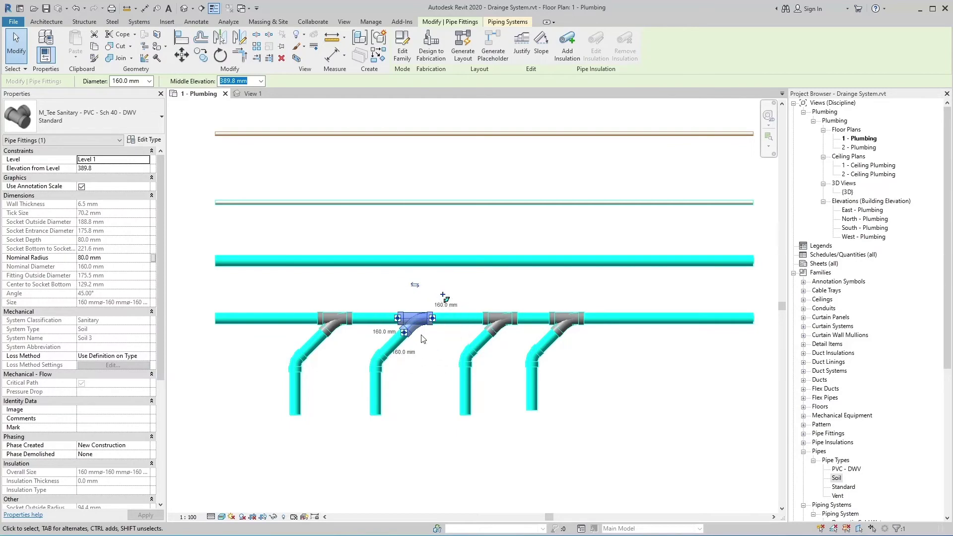
click(403, 54)
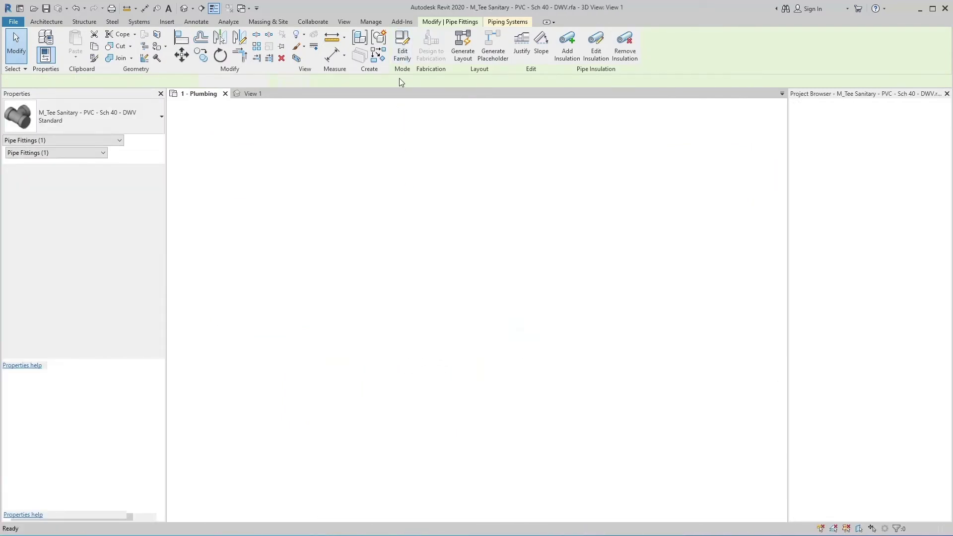
Save the tee family in the Revit Lectures folder as M_Tee Sanitary - PVC - Sch 40 - Soil - DWV.rfa.
click(13, 22)
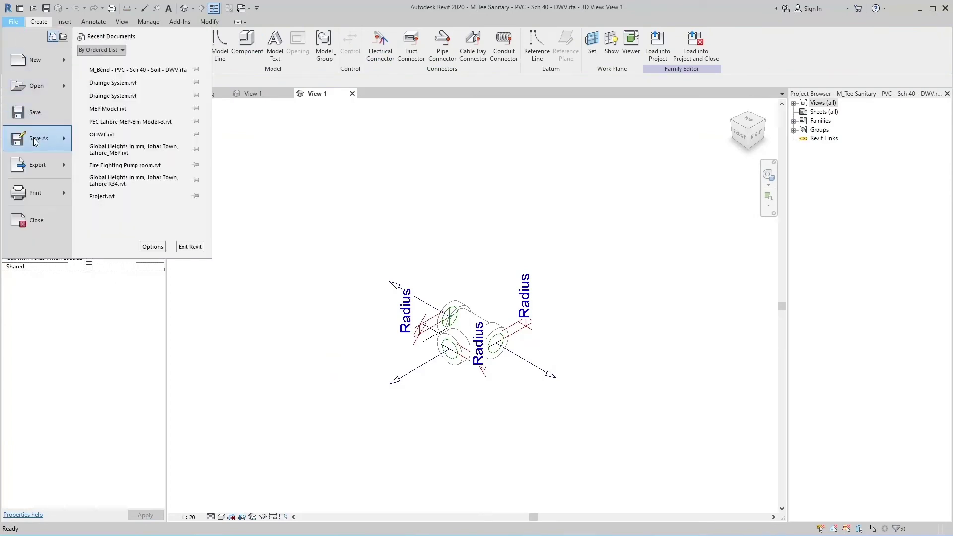
mouse_move(35, 142)
click(84, 135)
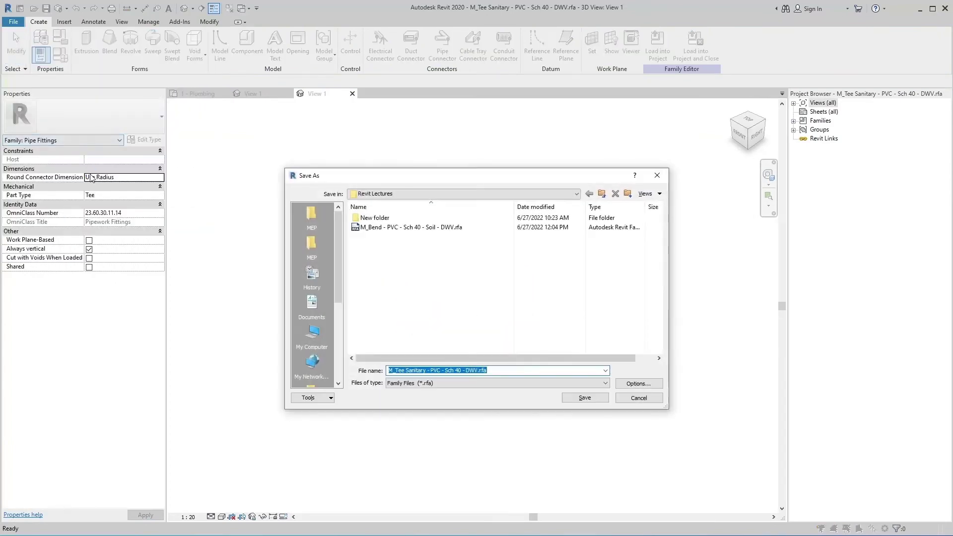
click(484, 370)
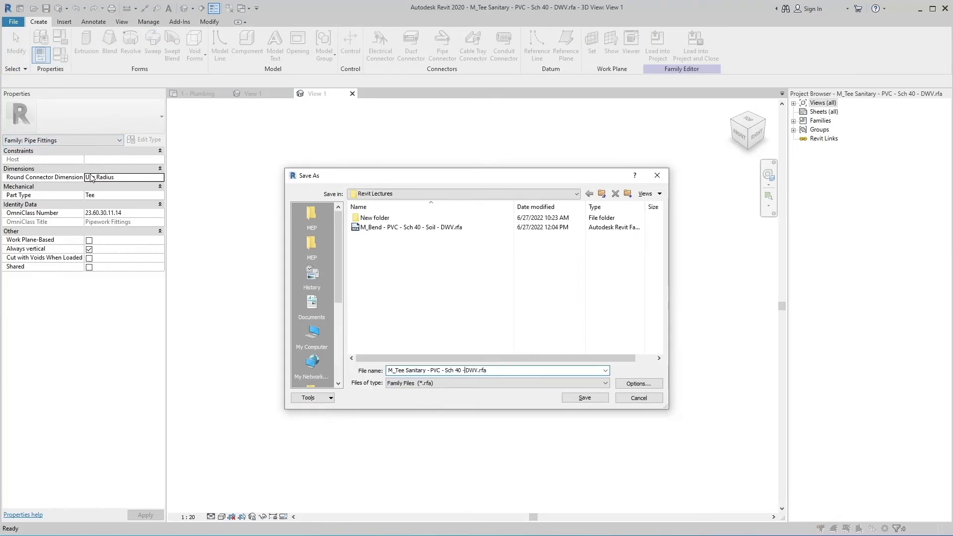
text(Soil -)
click(584, 398)
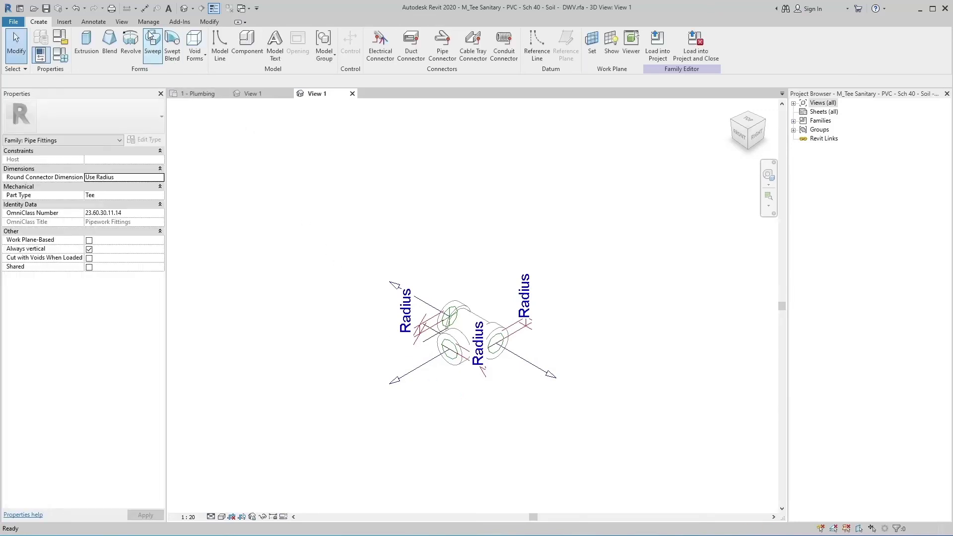
Transfer only the Materials project standards from Drainge System.rvt into the Soil tee family.
click(149, 22)
click(154, 40)
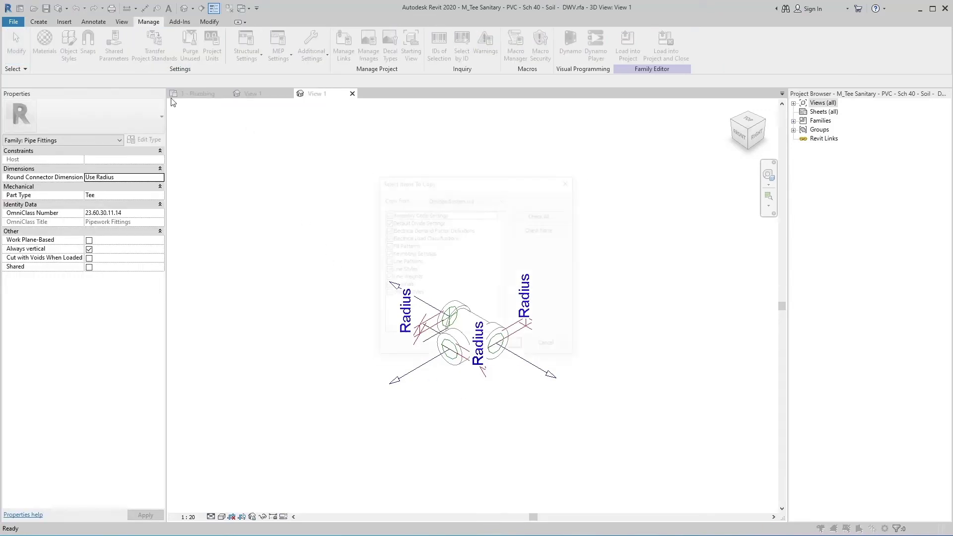
click(542, 230)
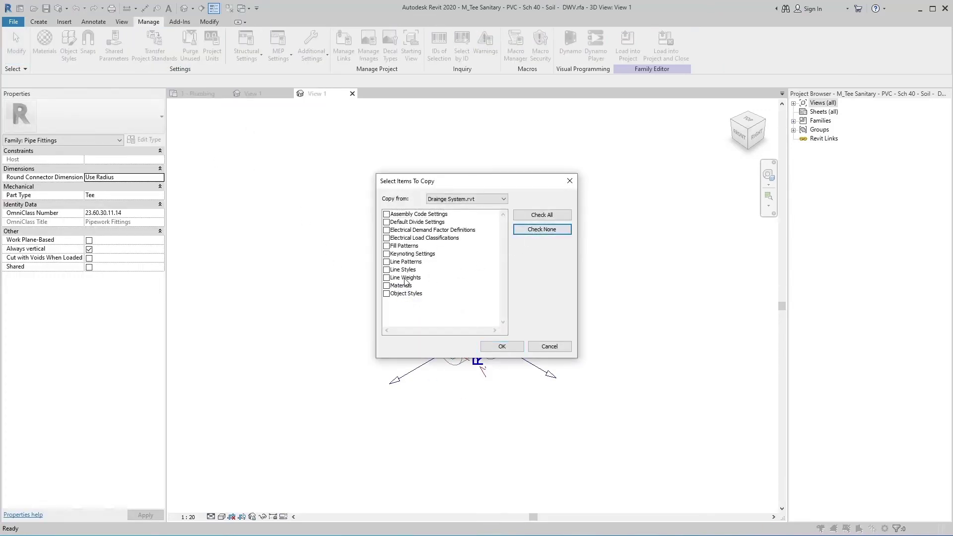
click(386, 286)
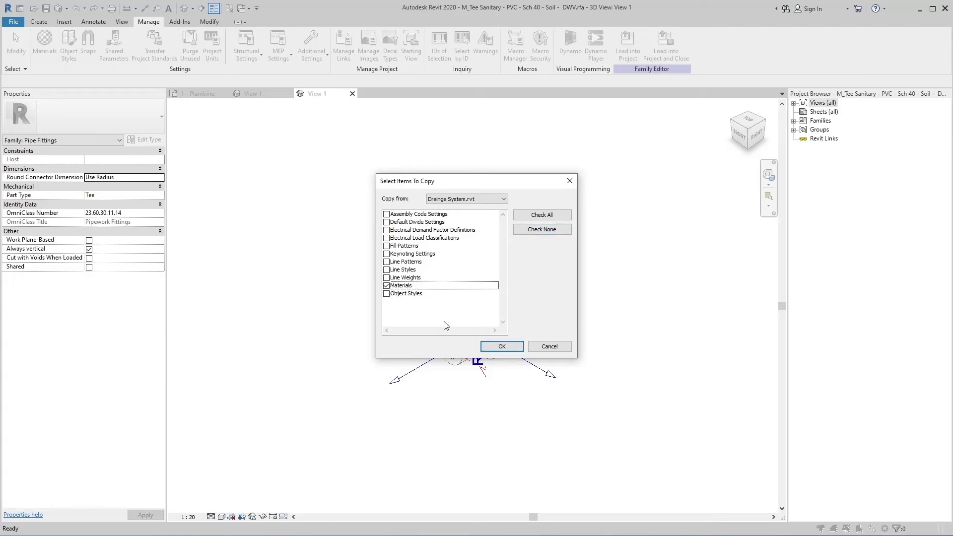
click(496, 347)
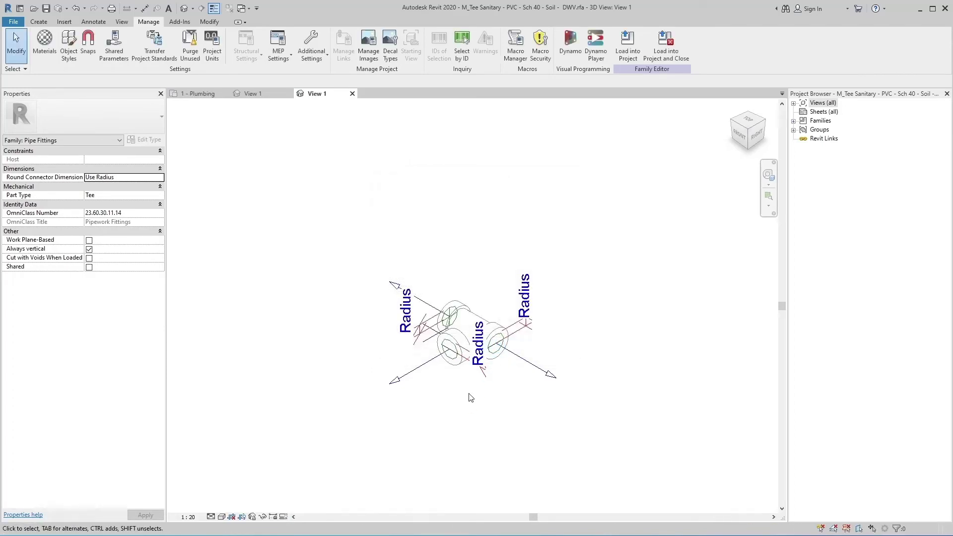
Assign the Soil material to all solid forms of the tee, excluding the lines, and display the 3D view shaded.
drag(419, 257, 514, 394)
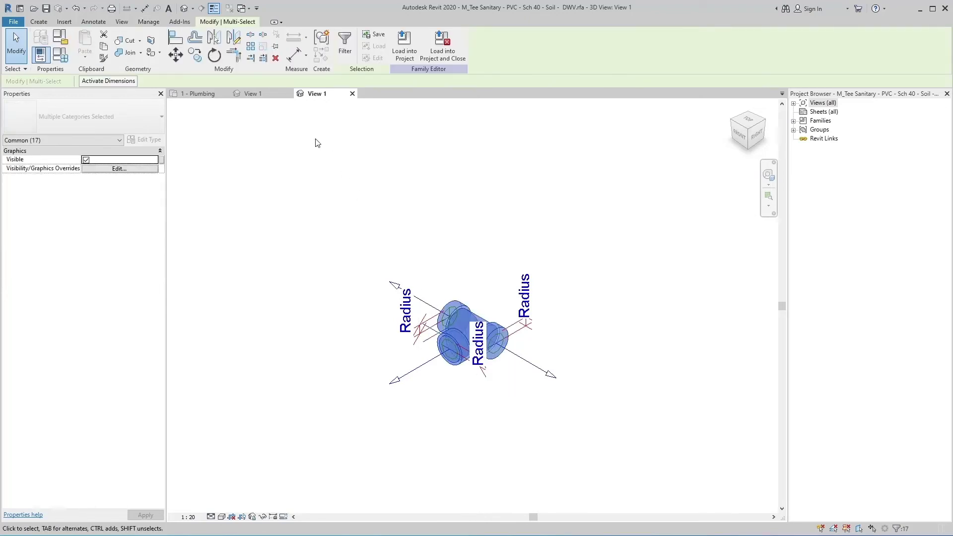
click(345, 44)
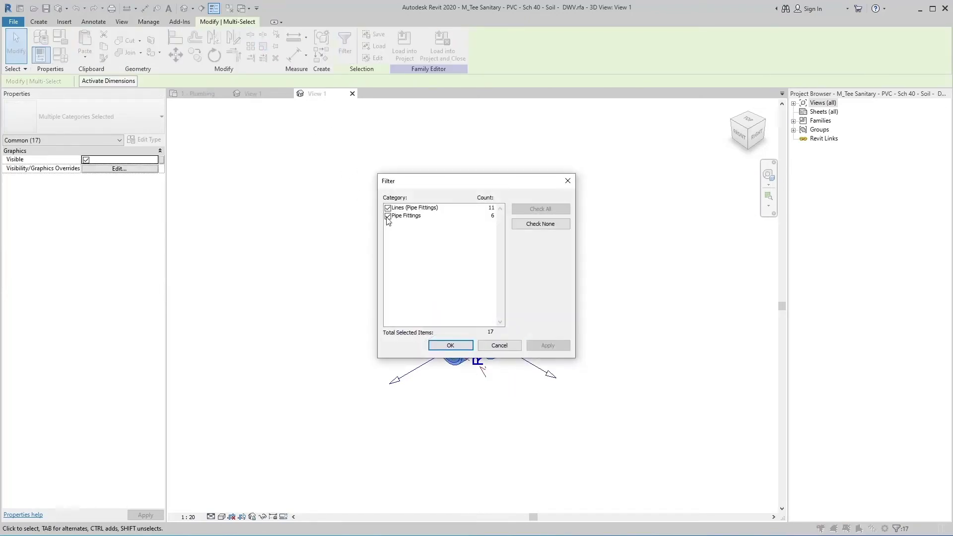
click(388, 208)
click(468, 345)
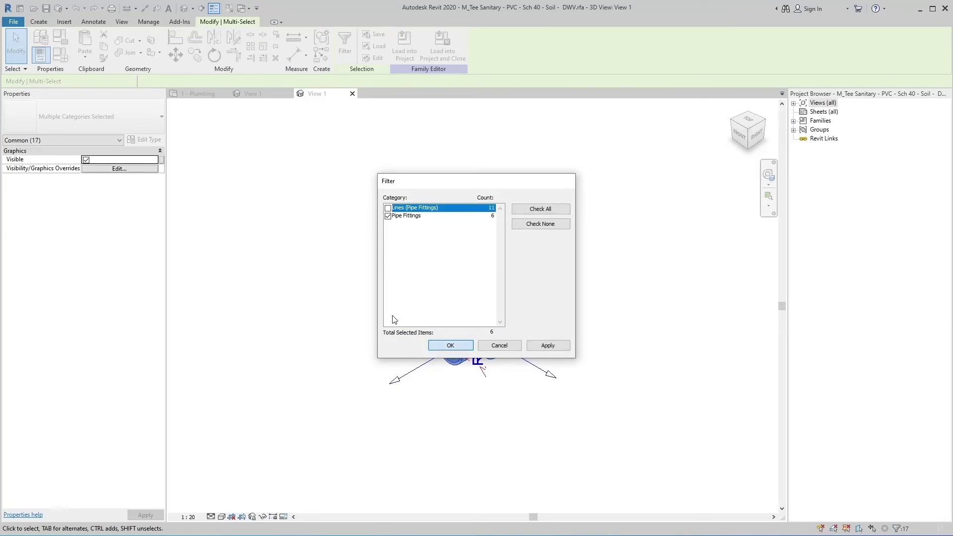
click(134, 192)
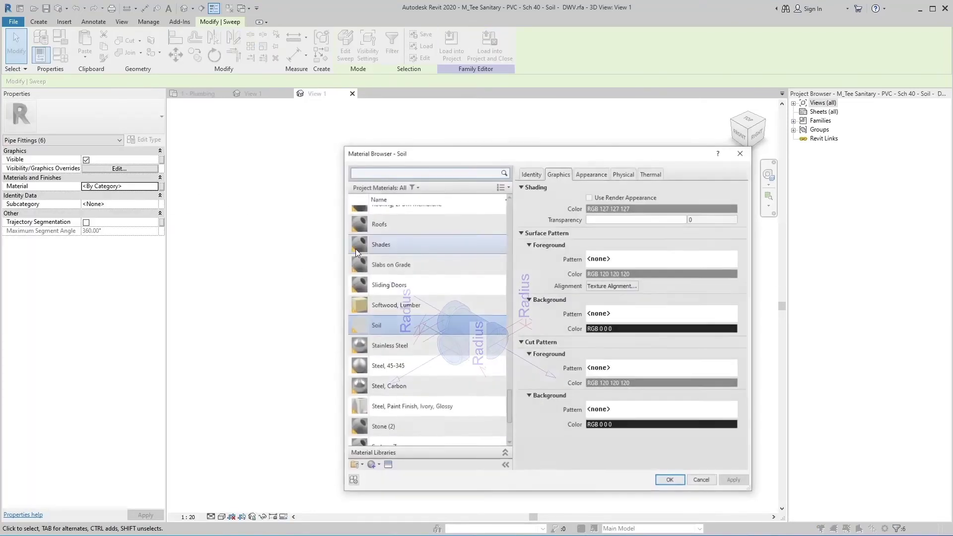
click(665, 480)
click(471, 405)
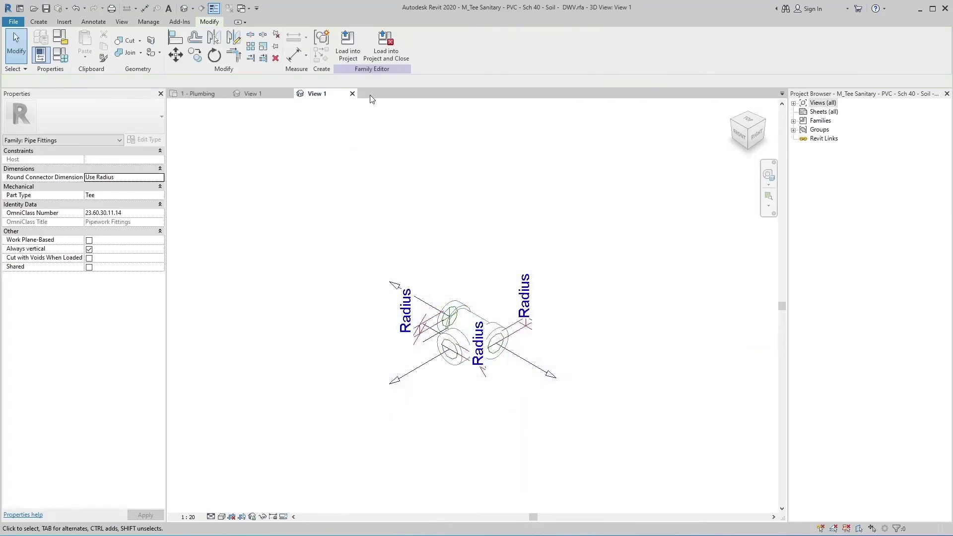
click(222, 516)
click(240, 496)
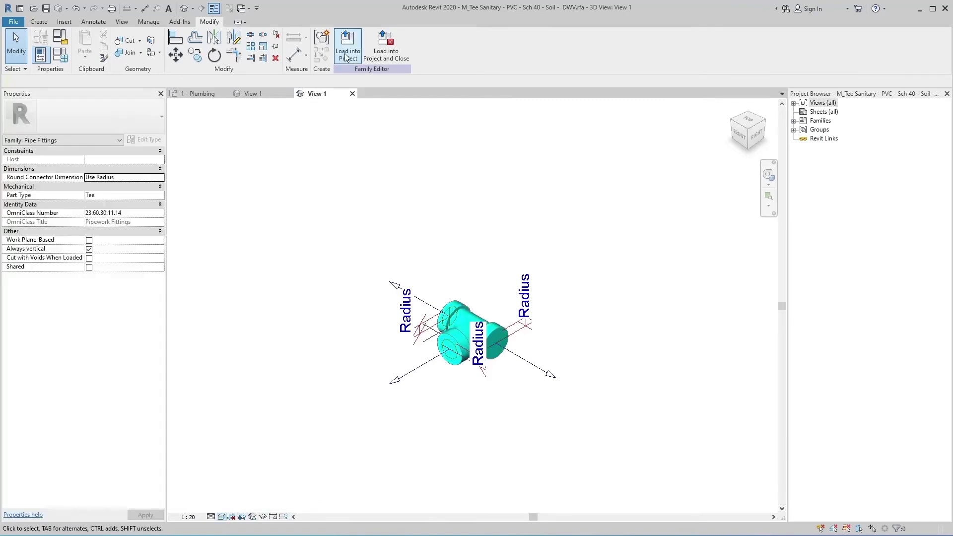
Load the Soil tee family into Drainge System.rvt only and place one instance between the two large Soil pipes in the plan.
click(347, 44)
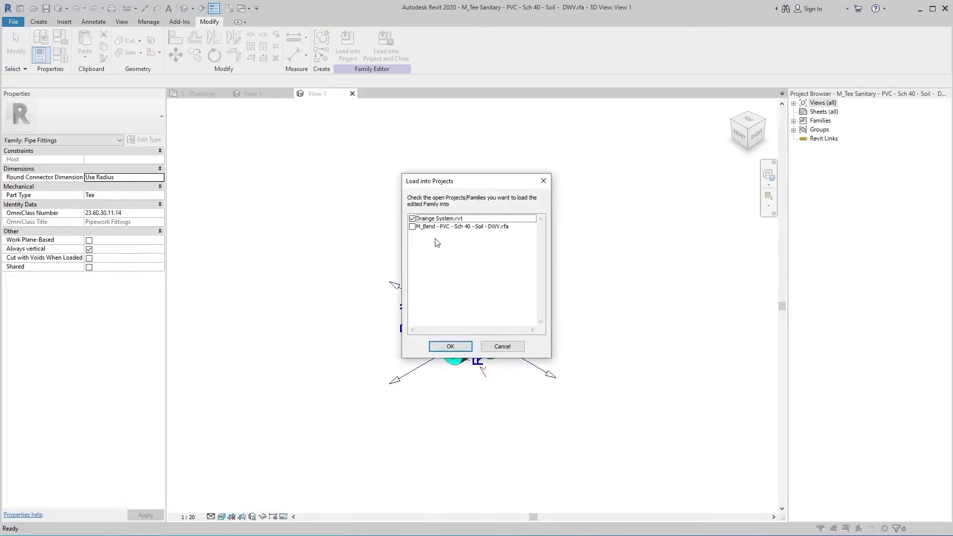
click(452, 347)
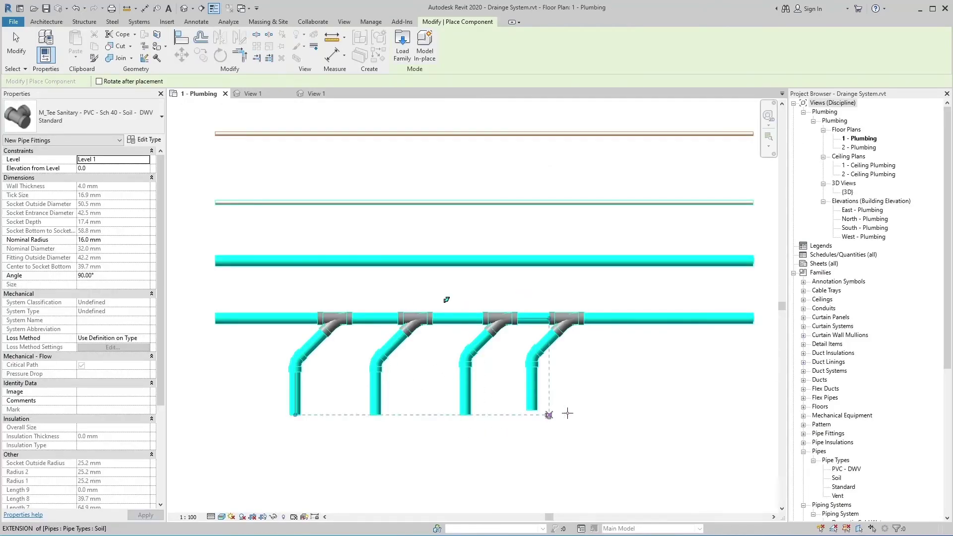
click(500, 293)
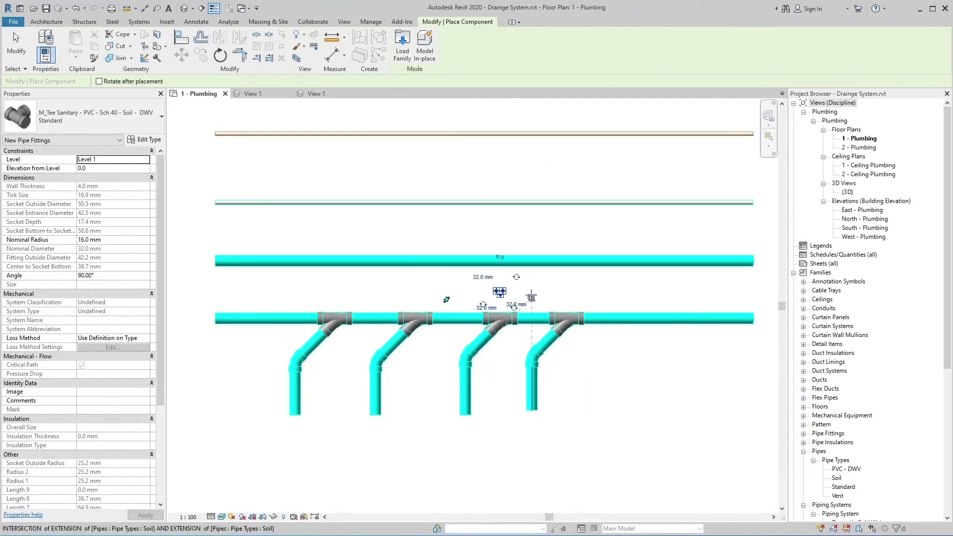
key(Escape)
key(Escape)
Set the junction in the Soil pipe type's routing preferences to M_Tee Sanitary - PVC - Sch 40 - Soil - DWV: Standard.
click(835, 478)
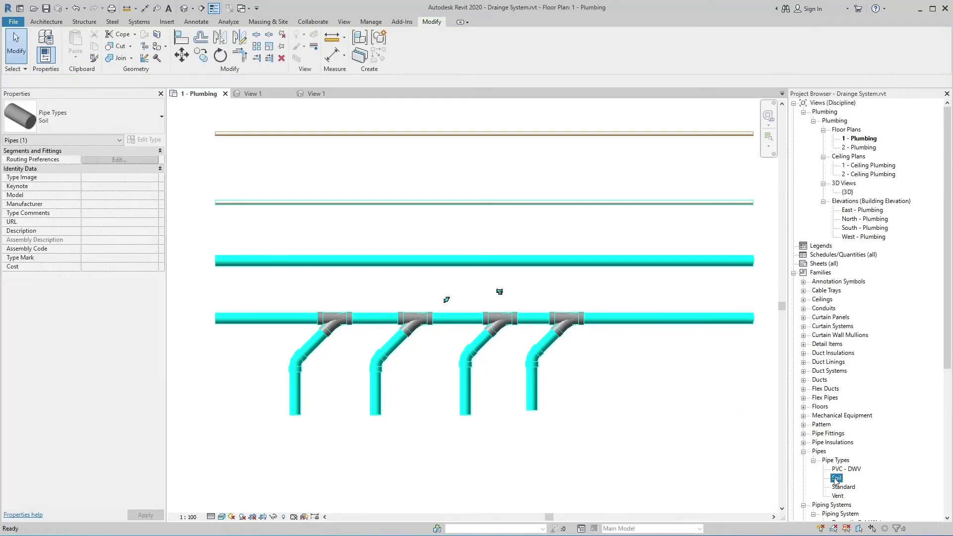
right_click(836, 478)
click(860, 435)
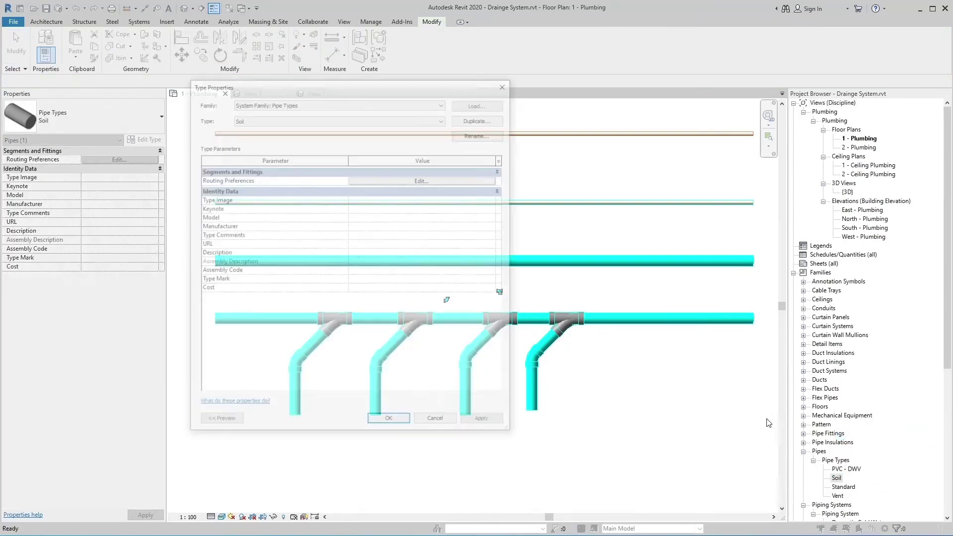
click(398, 181)
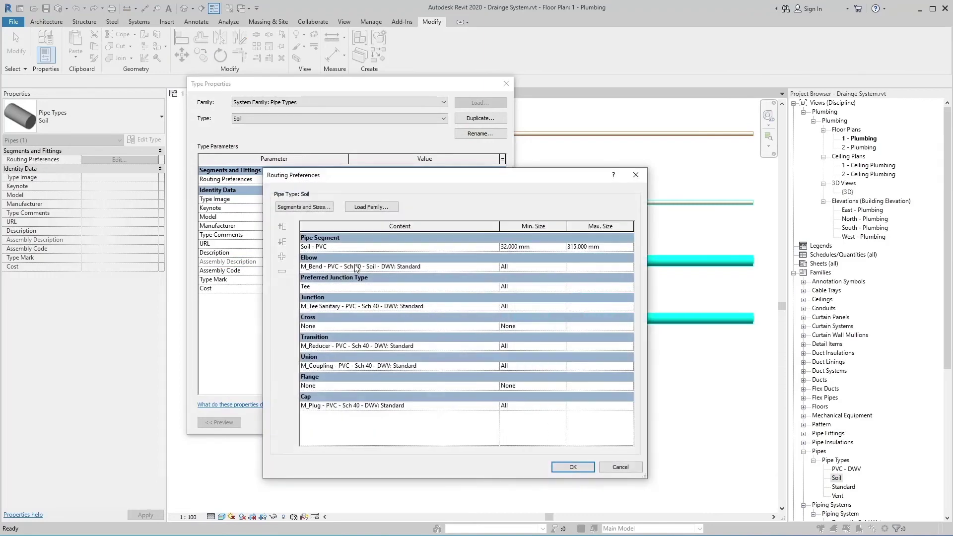
click(465, 306)
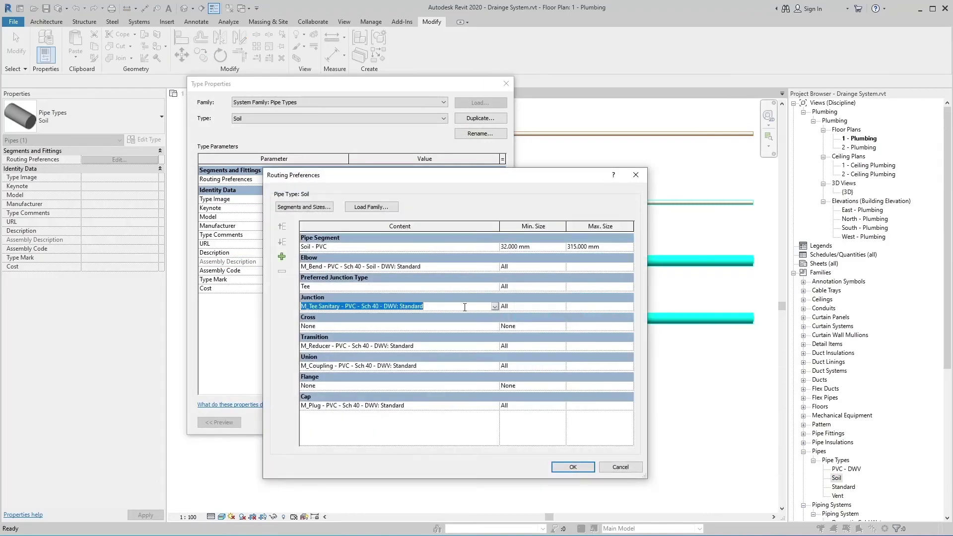
click(494, 307)
click(391, 338)
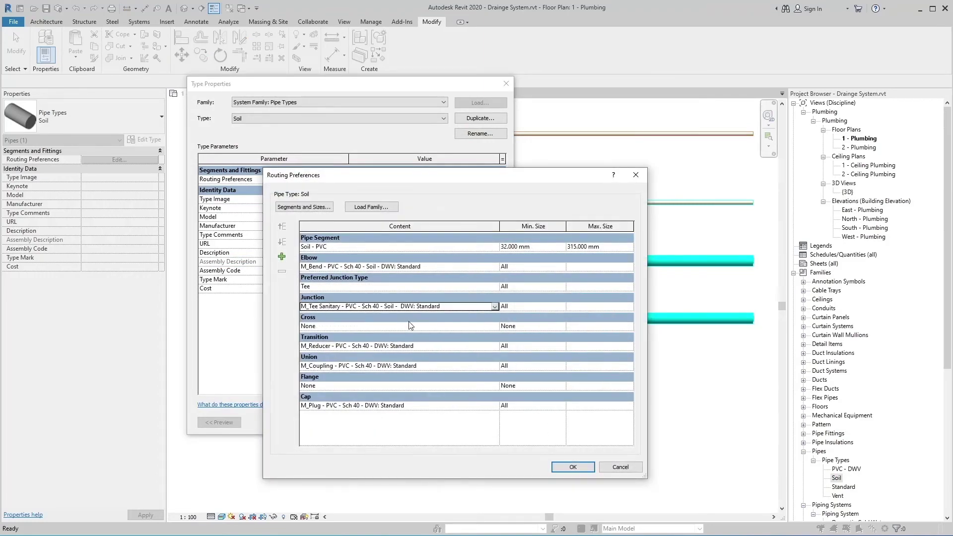
click(571, 468)
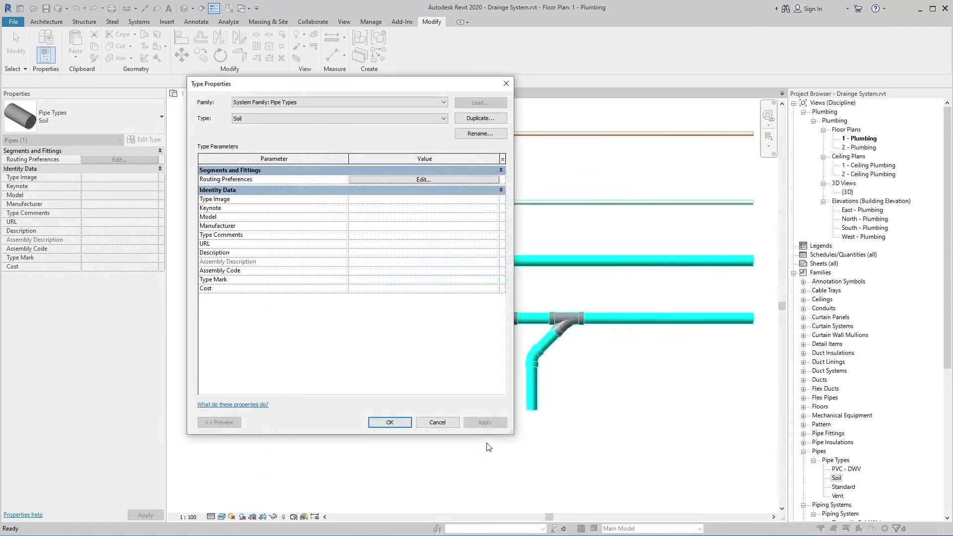
click(392, 423)
click(476, 465)
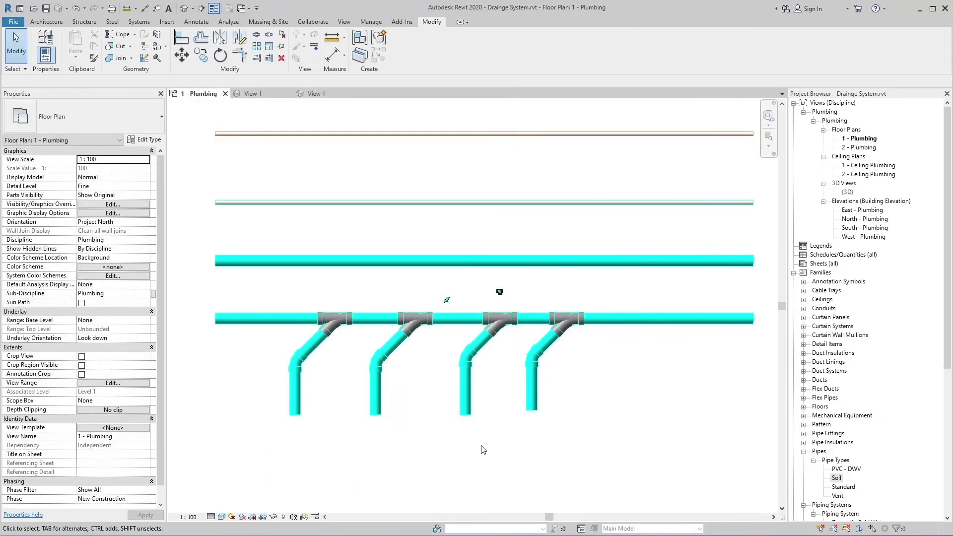
Draw a fifth 160 mm Soil branch sloping up 1.0000% from the lower main, with a 45° leg and a straight run aligned to the other branches' ends.
click(472, 410)
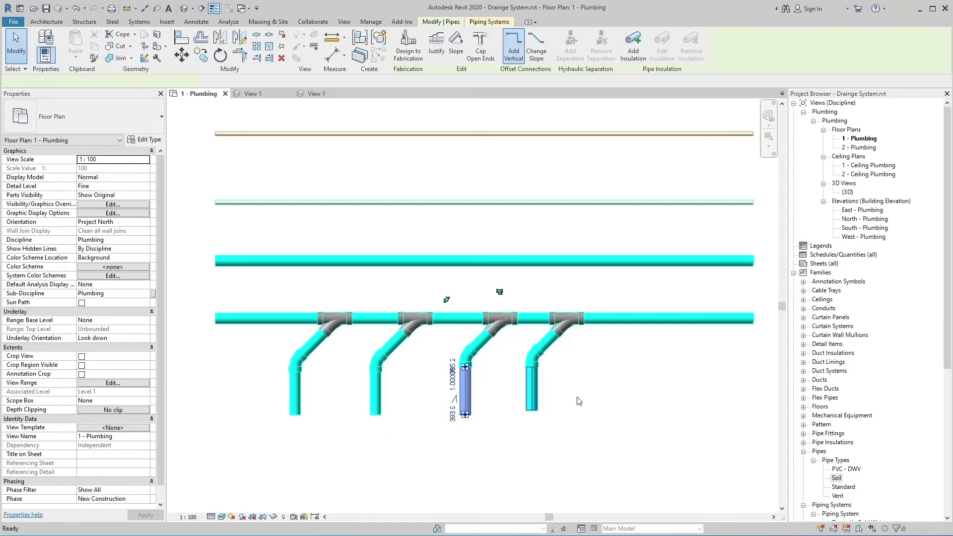
key(p)
key(i)
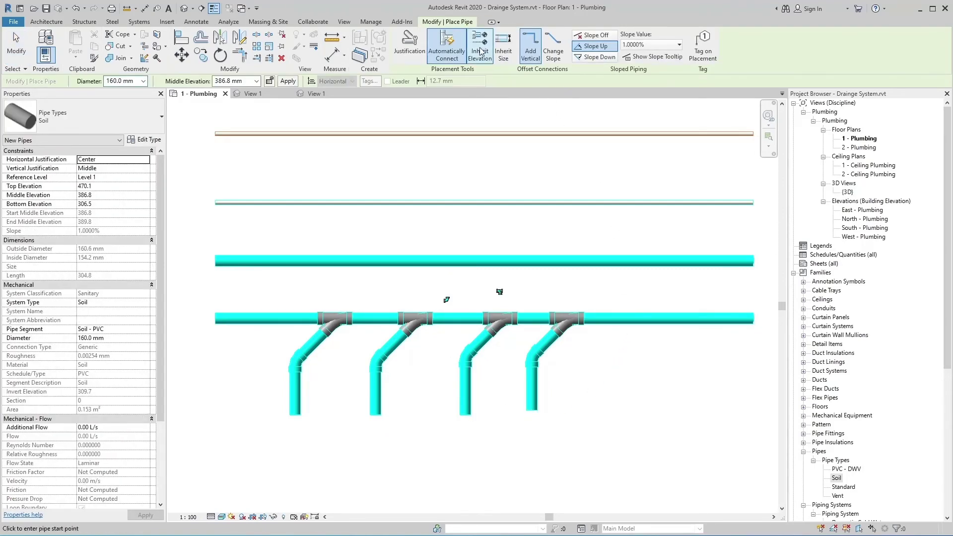
click(642, 318)
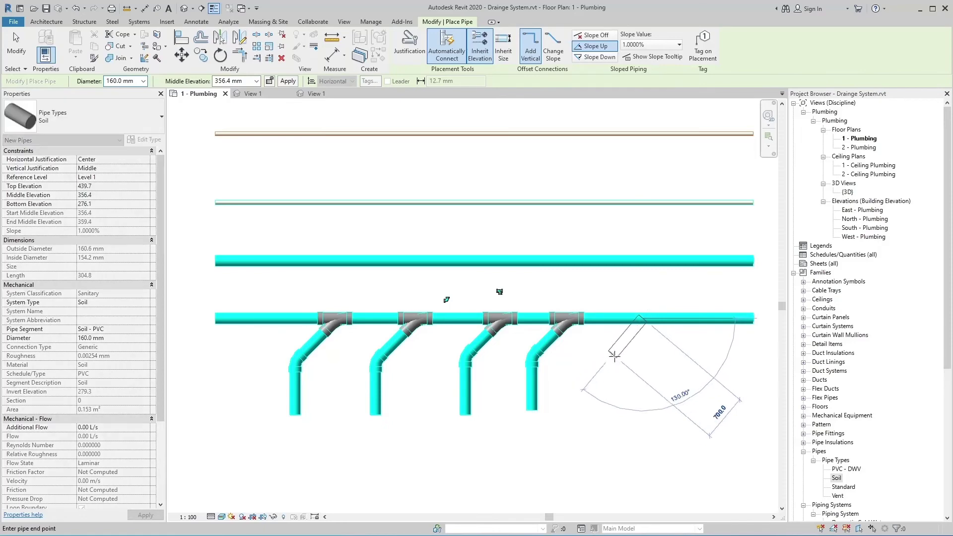
click(604, 392)
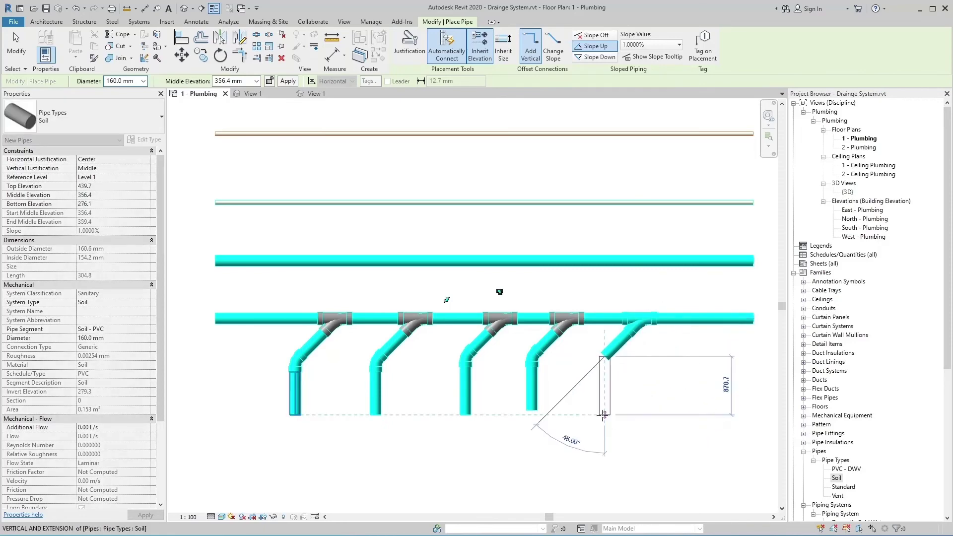
click(604, 414)
key(Escape)
key(Escape)
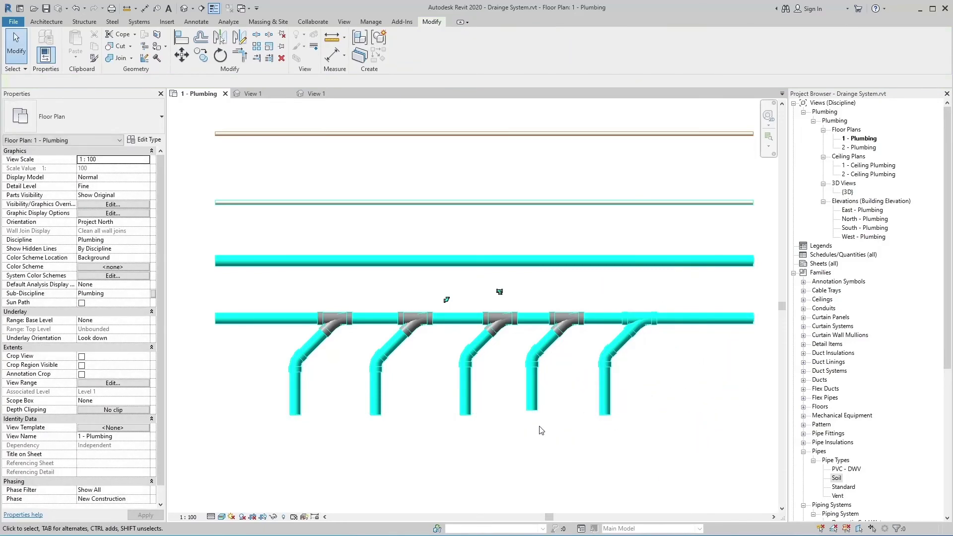
Examine the properties of the Soil pipe type and the Soil piping system.
click(541, 430)
click(584, 442)
click(837, 479)
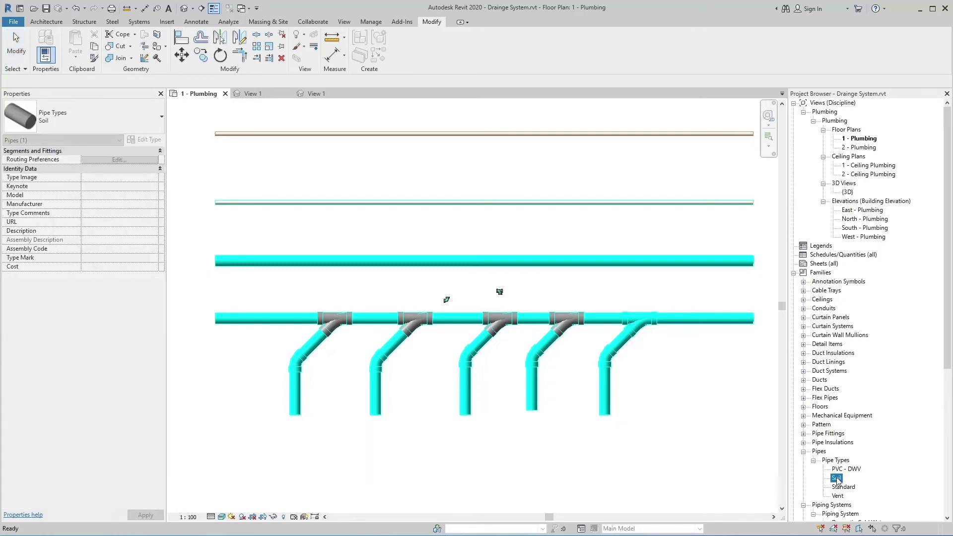
scroll(838, 476, down, 1)
scroll(840, 502, down, 3)
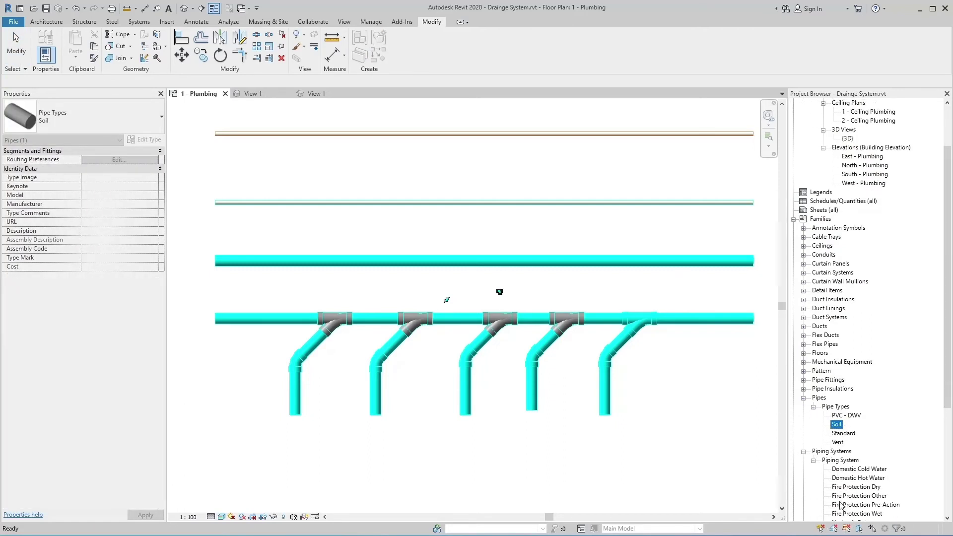
scroll(841, 503, down, 1)
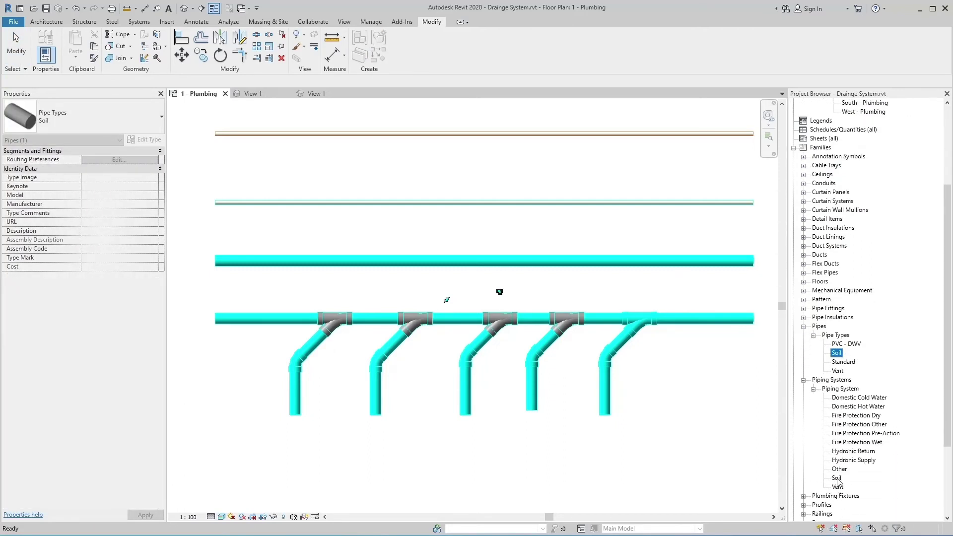
click(837, 478)
click(836, 353)
right_click(837, 358)
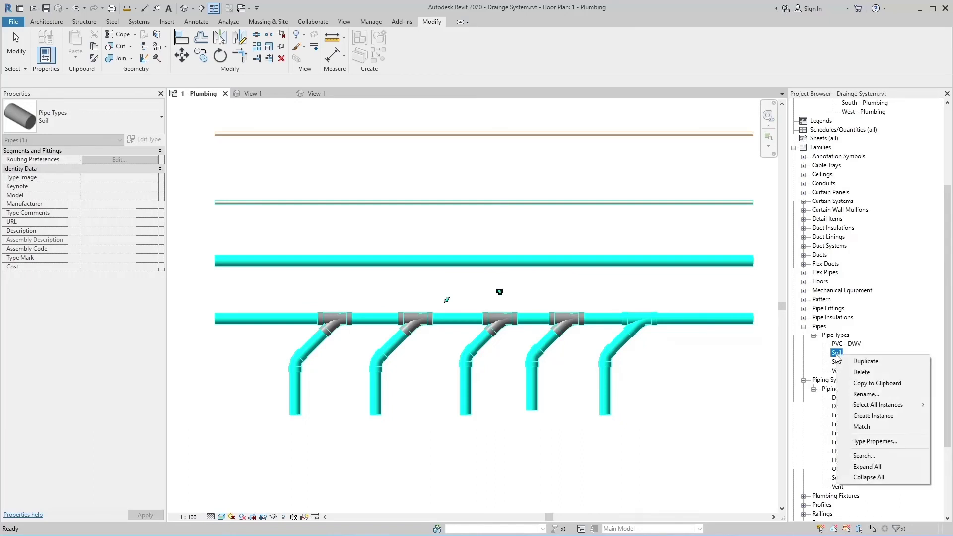
click(754, 362)
click(742, 364)
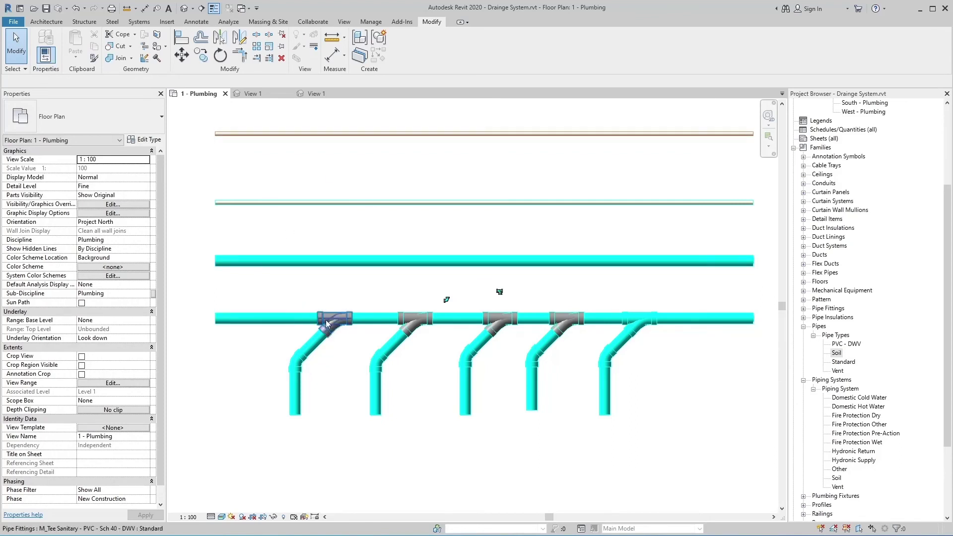
click(410, 383)
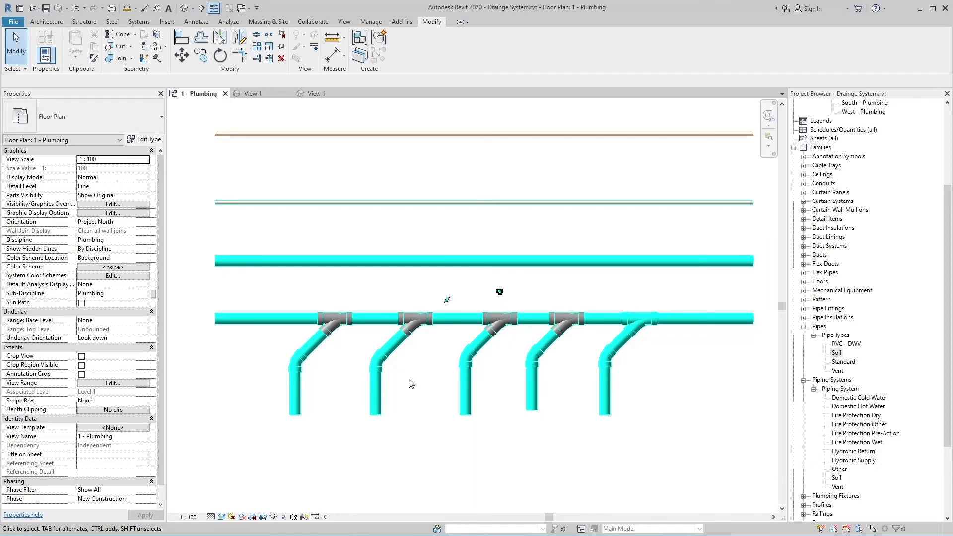
click(410, 383)
click(410, 380)
click(410, 383)
click(837, 353)
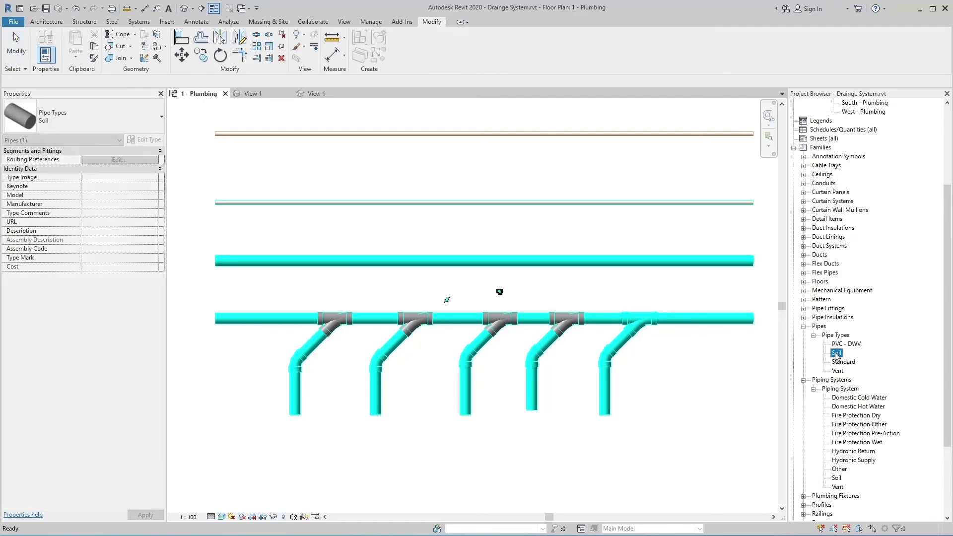
click(848, 479)
click(839, 478)
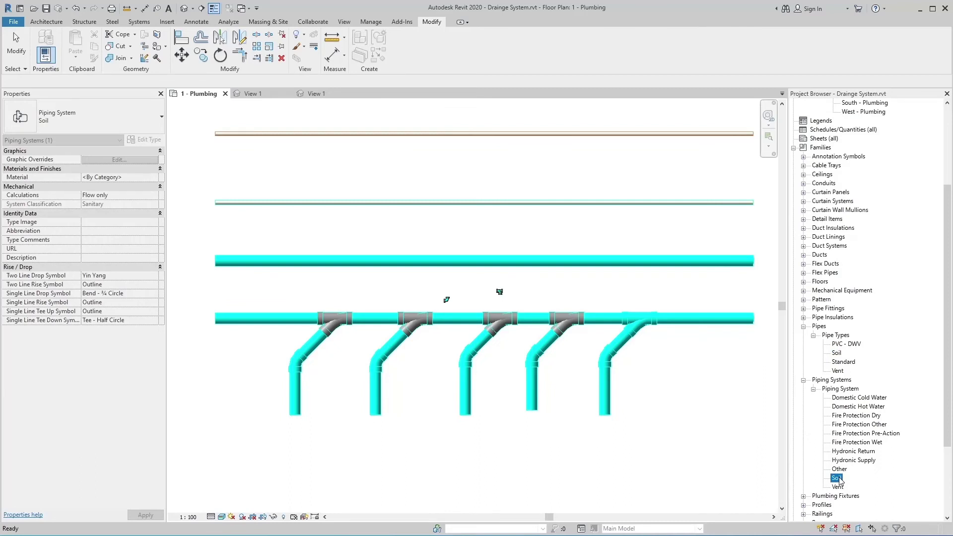
click(838, 479)
click(625, 376)
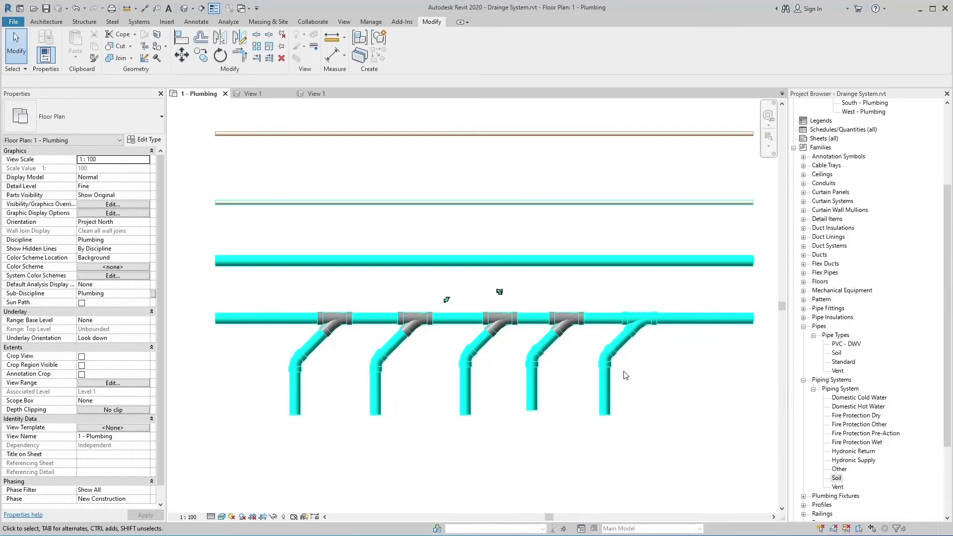
click(626, 376)
click(626, 376)
click(625, 376)
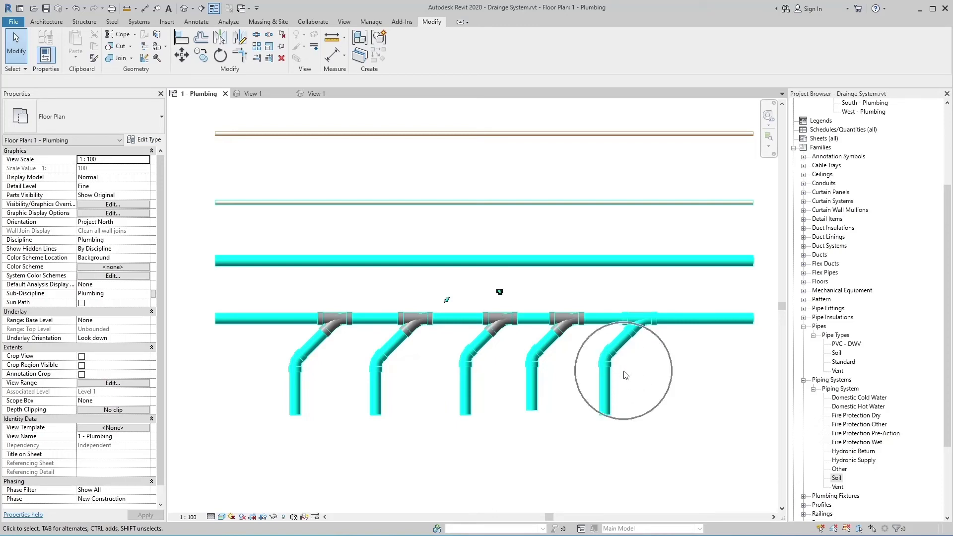
Inspect the Soil piping system's line color in its graphic overrides and cancel without changes.
click(837, 479)
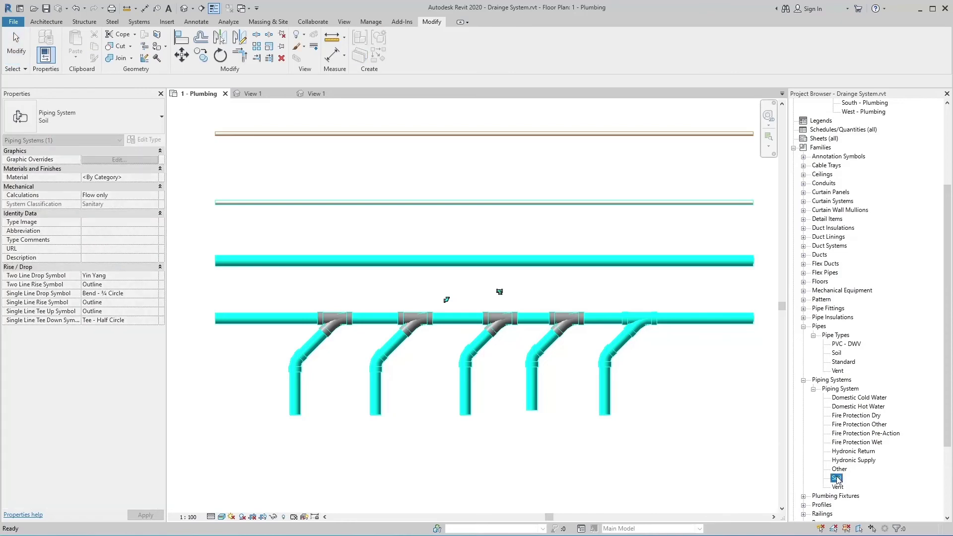
right_click(838, 480)
click(864, 433)
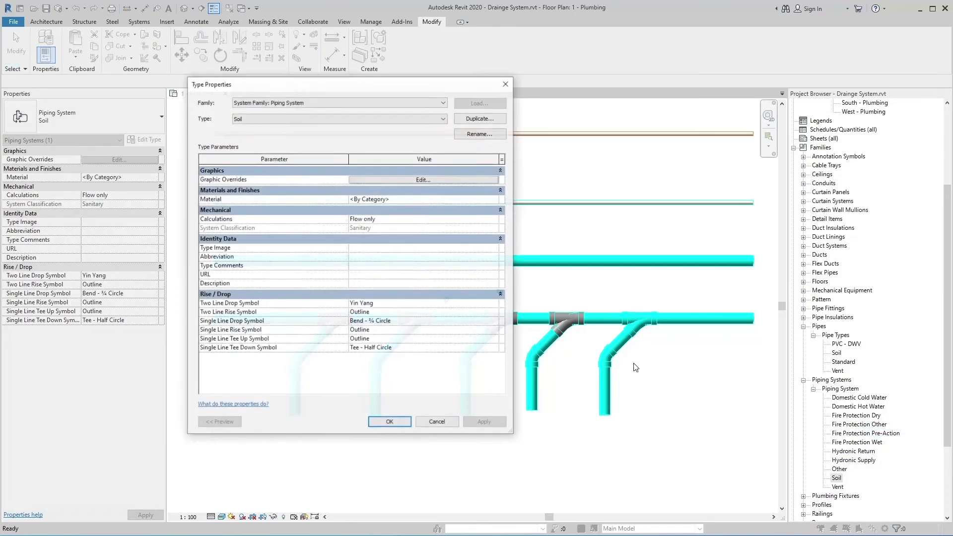
click(401, 180)
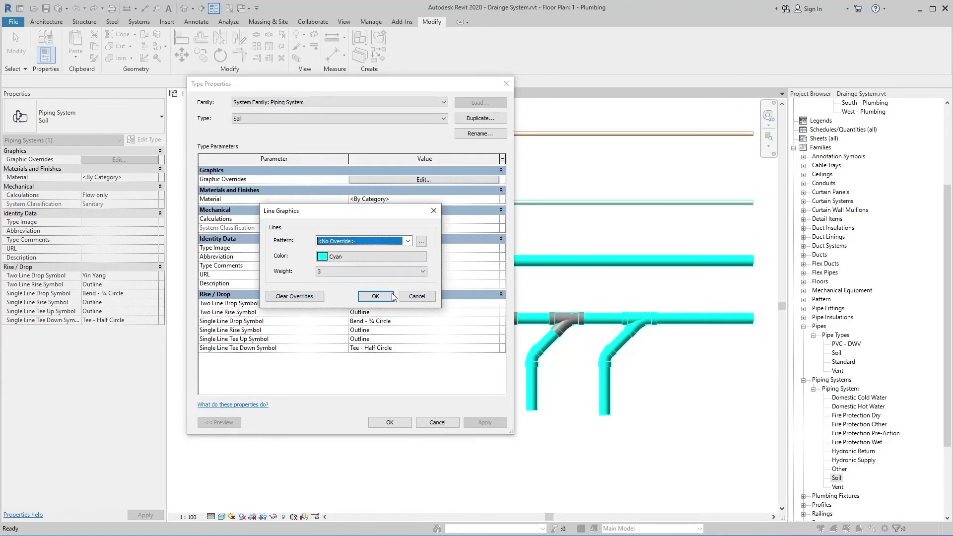
click(348, 257)
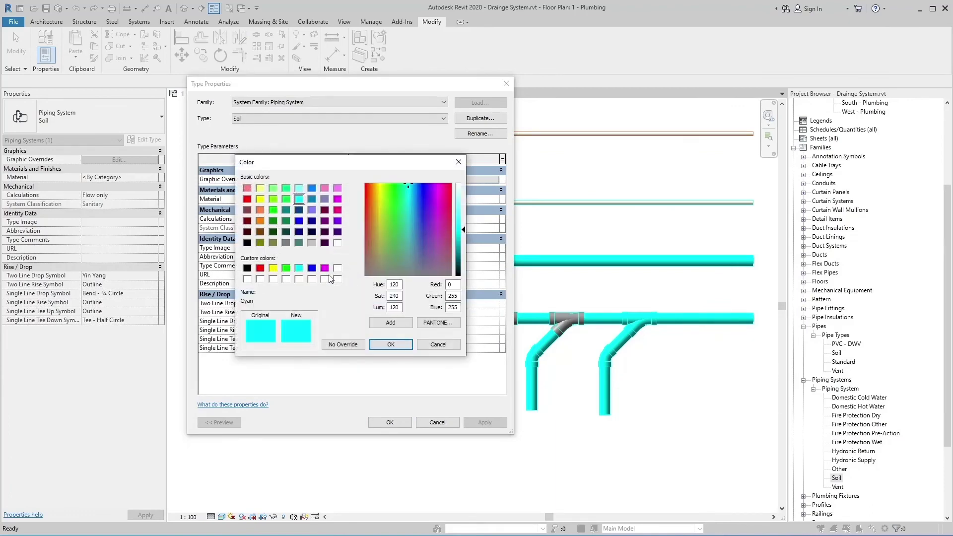
click(430, 345)
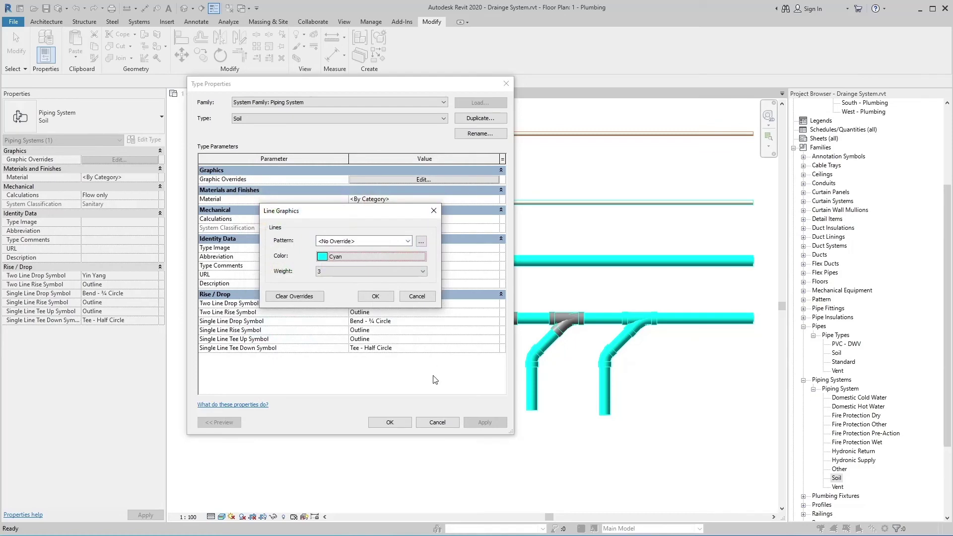
click(416, 297)
click(438, 423)
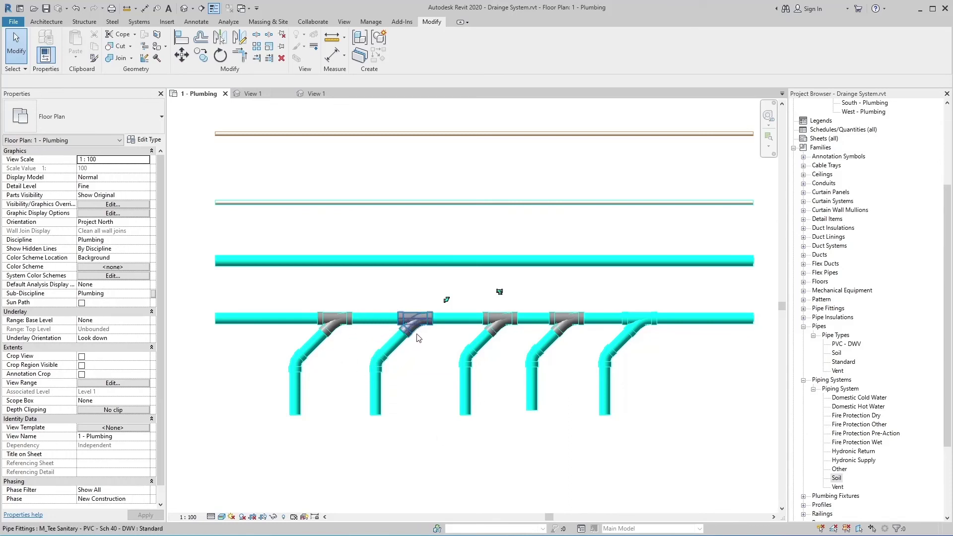
Inspect the properties of the uppermost Vent pipe in the plan and clear the selection.
click(429, 385)
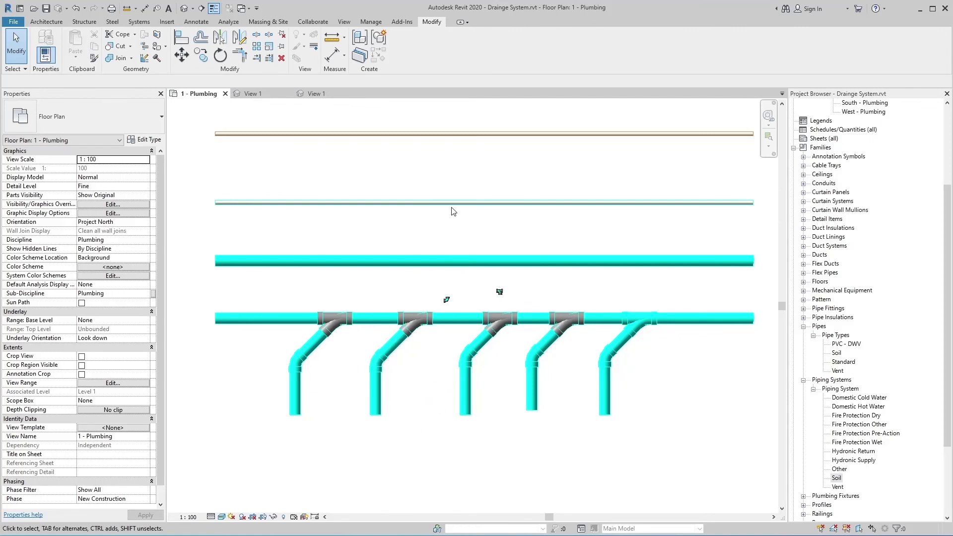
click(445, 145)
click(445, 145)
click(431, 345)
click(416, 136)
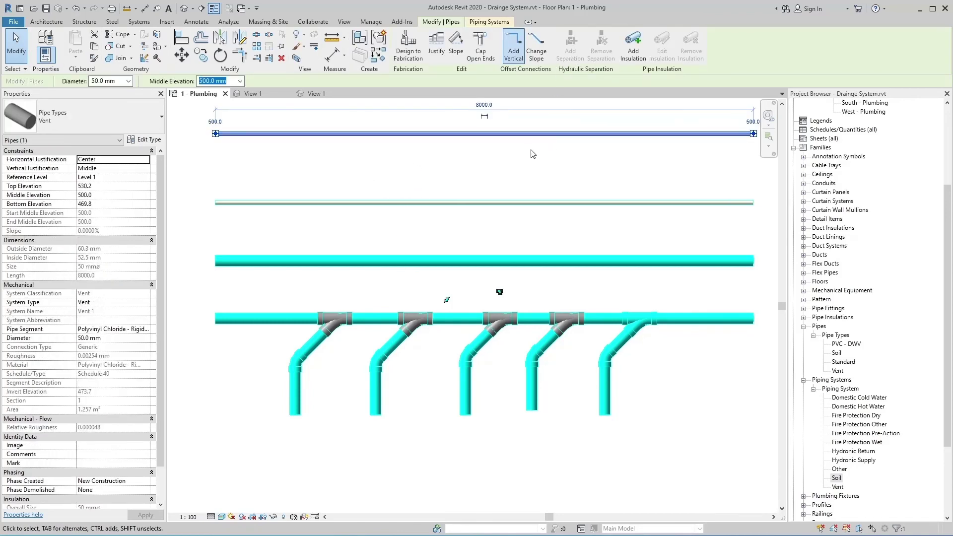
key(Escape)
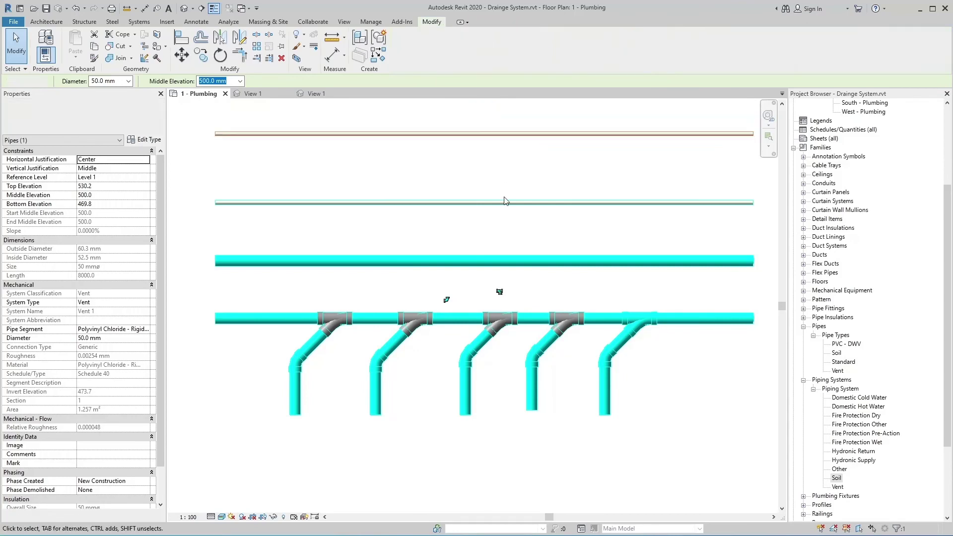
Save the Drainge System.rvt project.
click(279, 332)
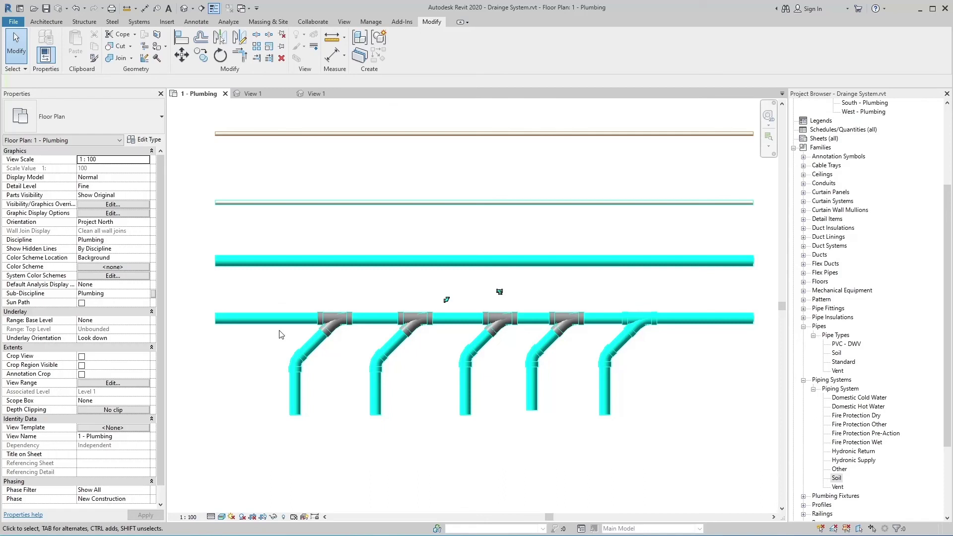
click(279, 331)
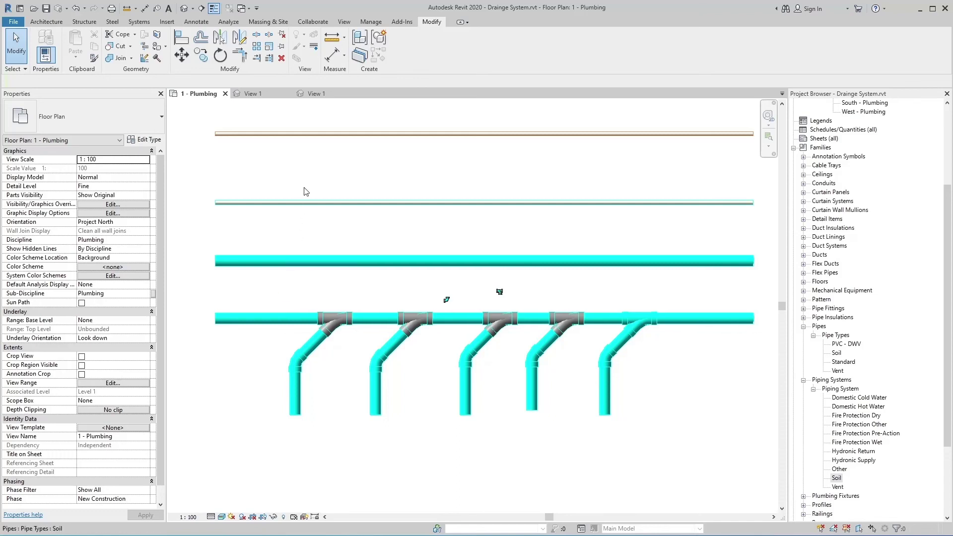
click(308, 143)
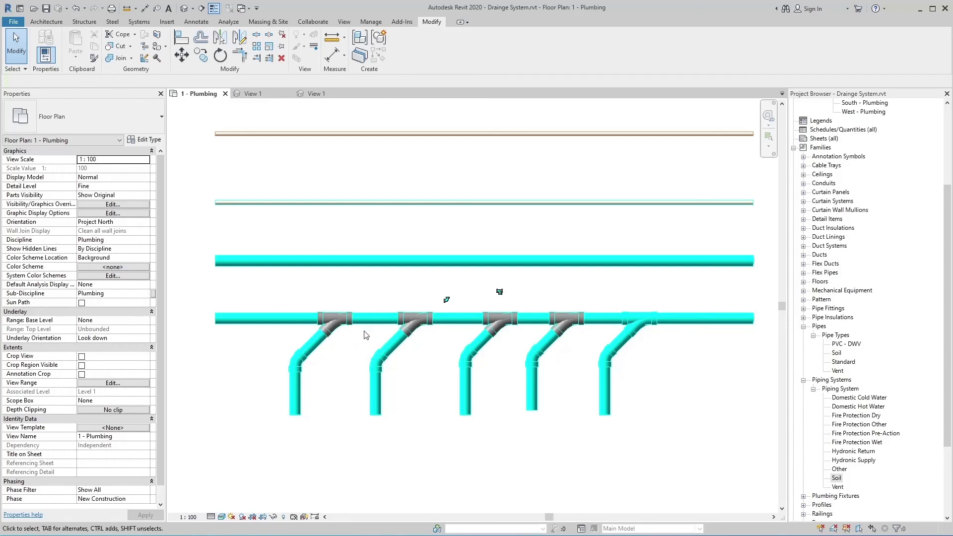
click(46, 8)
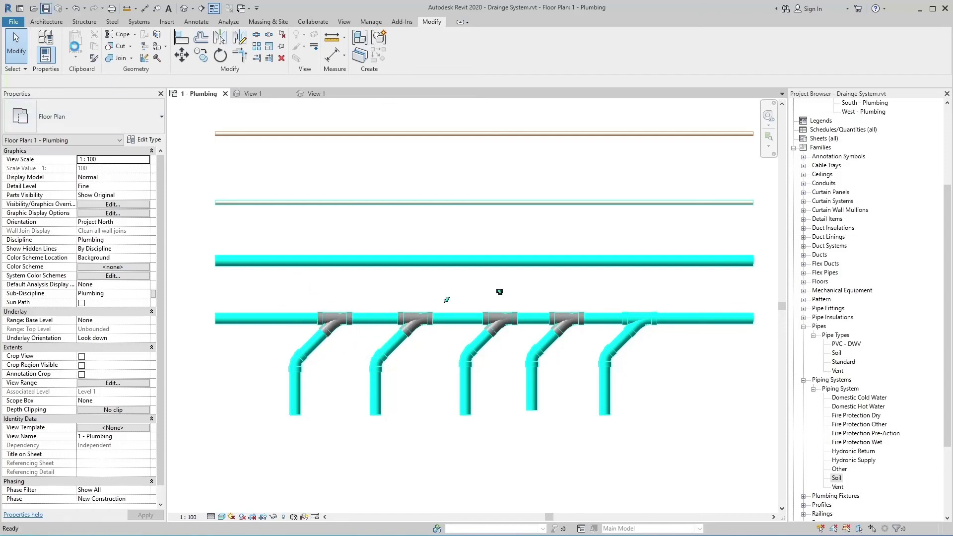